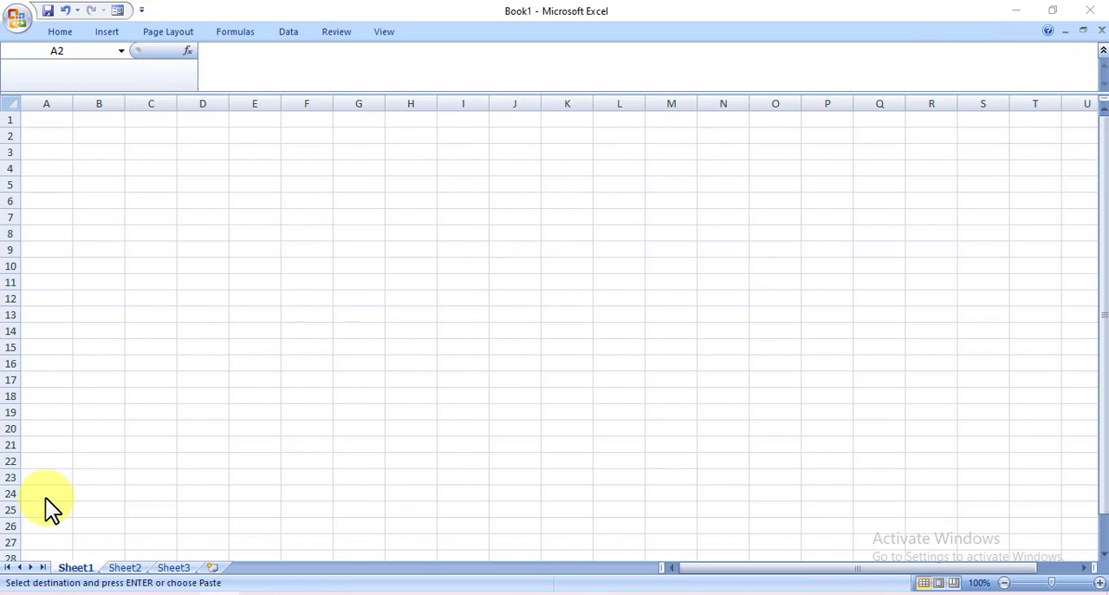
click(1017, 11)
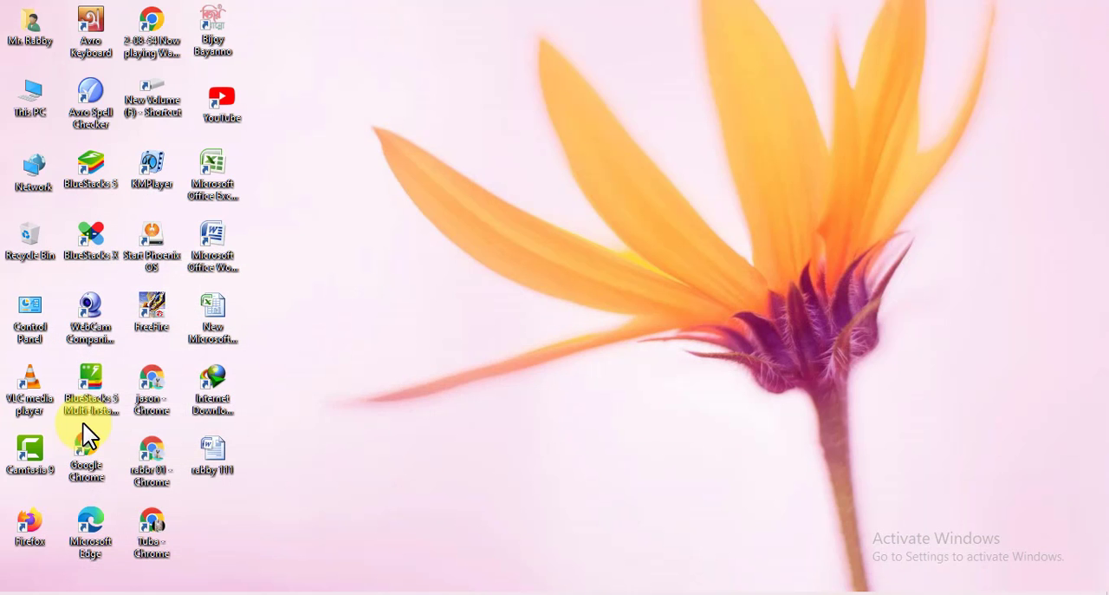
click(17, 586)
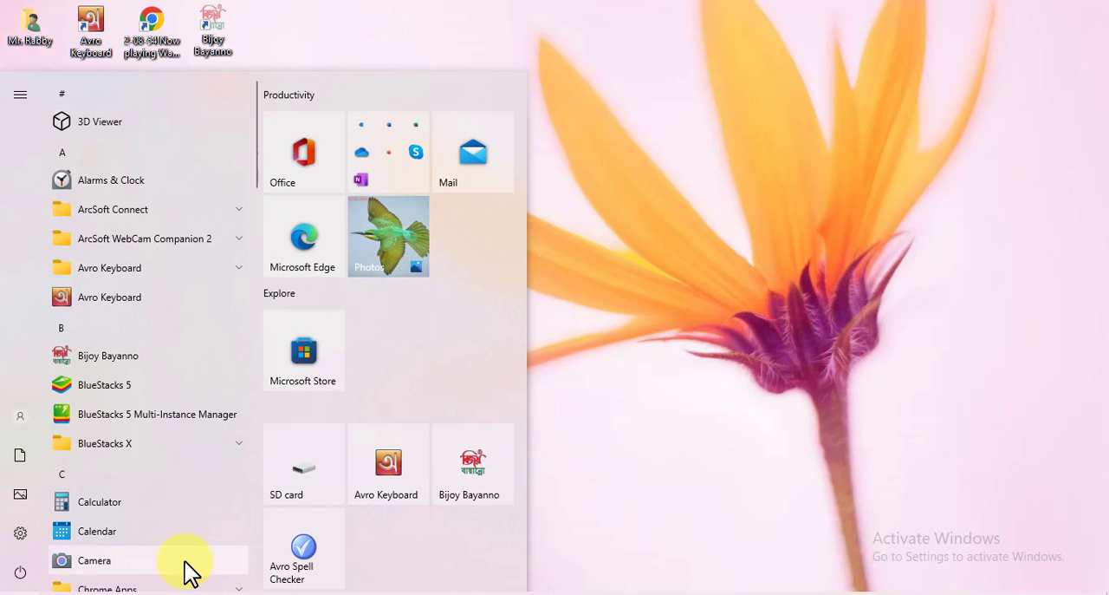
click(577, 390)
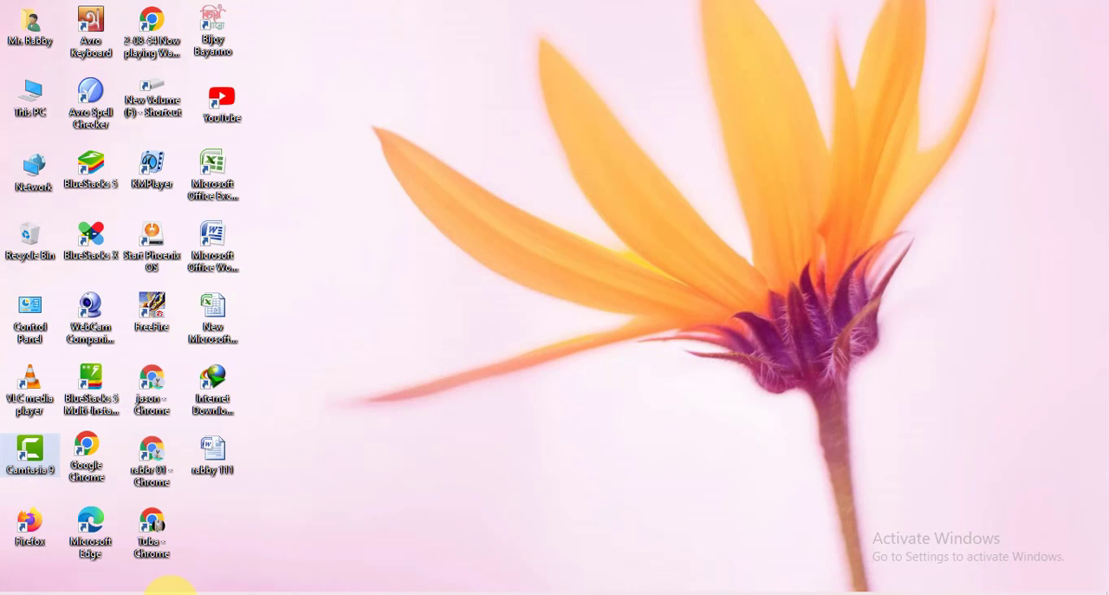
click(171, 589)
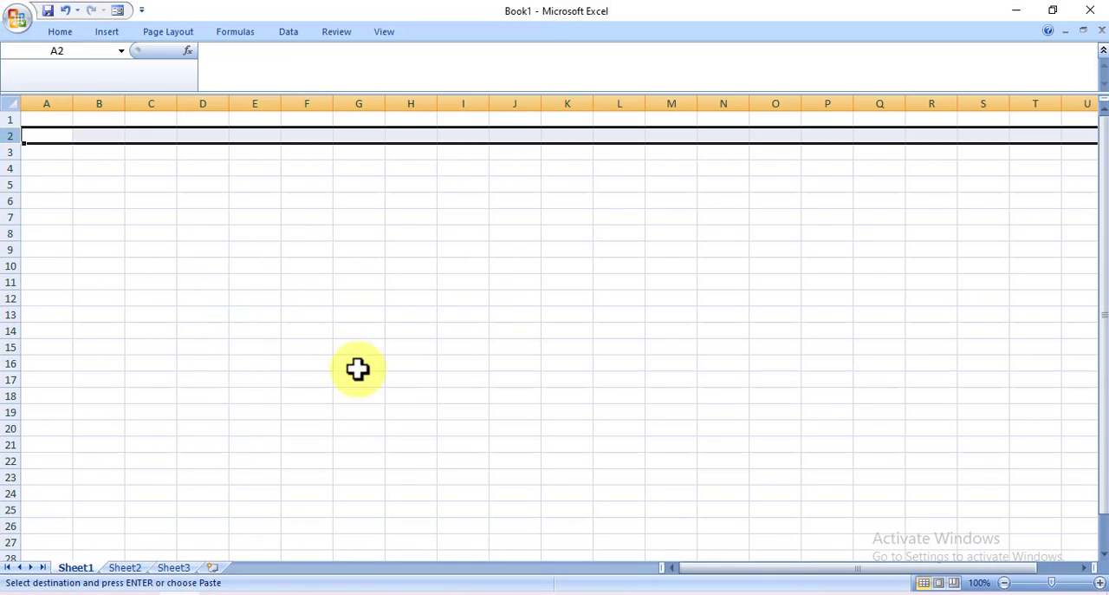
Examine the worksheet grid on Sheet1 by selecting individual cells across it, from G13 to O7
click(351, 314)
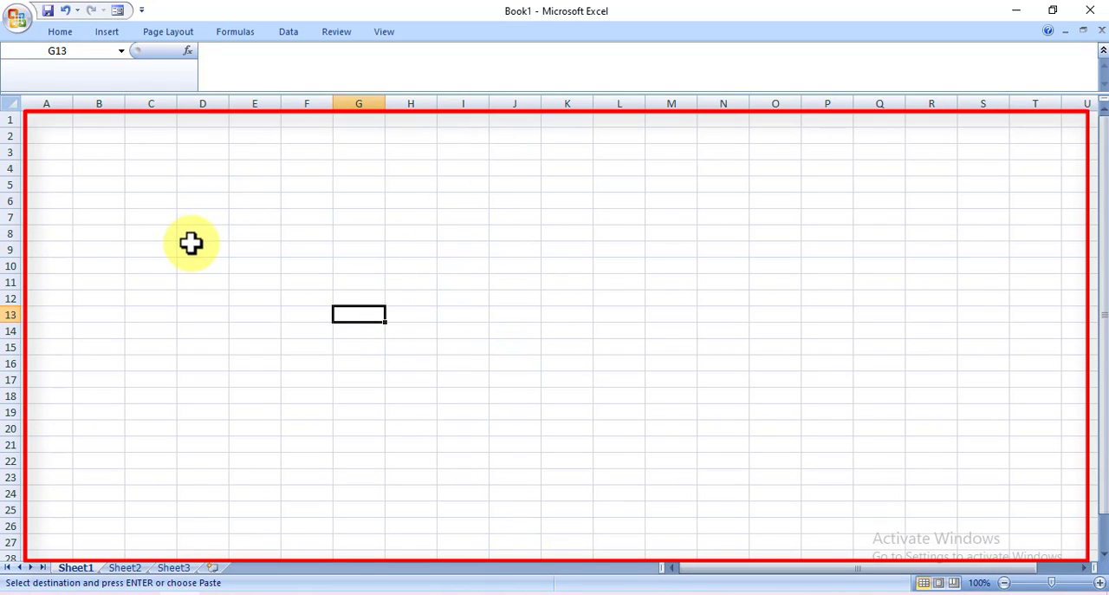
drag(193, 248, 198, 232)
click(325, 232)
click(366, 240)
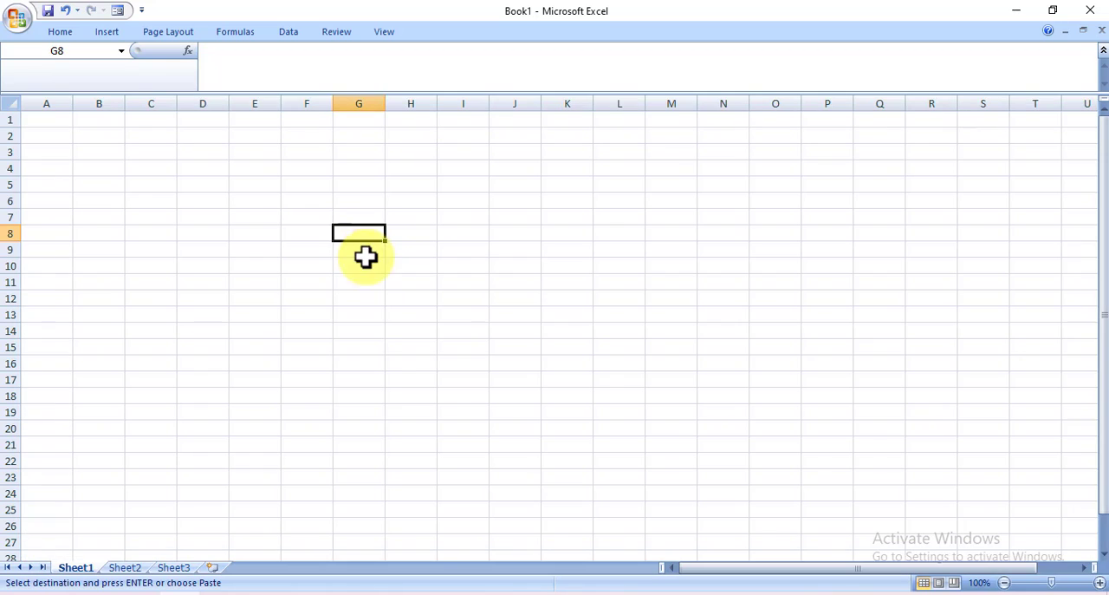
click(359, 280)
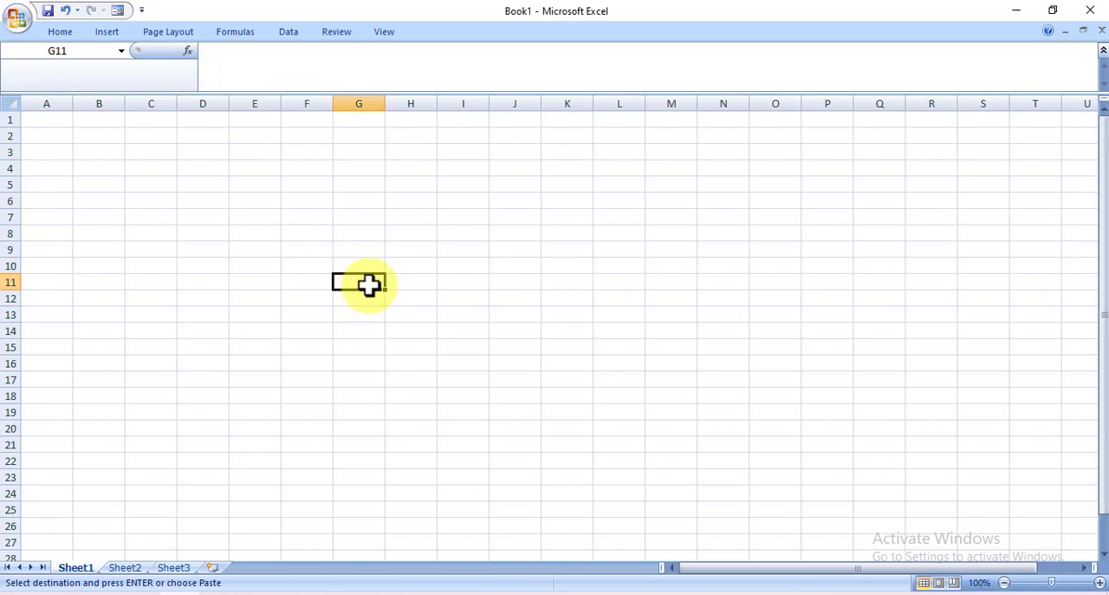
click(468, 248)
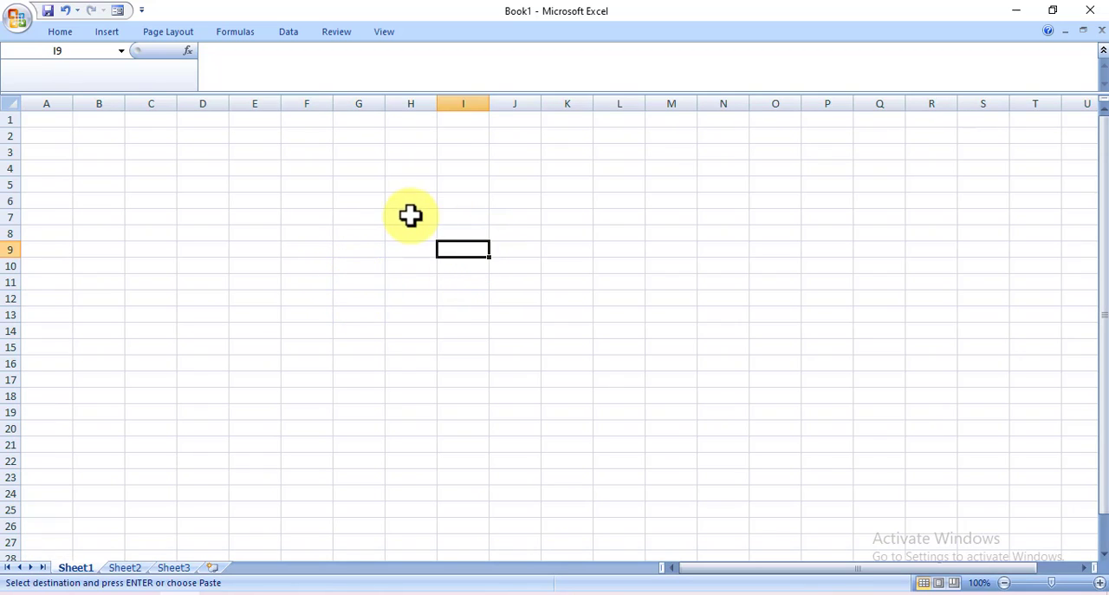
click(411, 217)
click(327, 221)
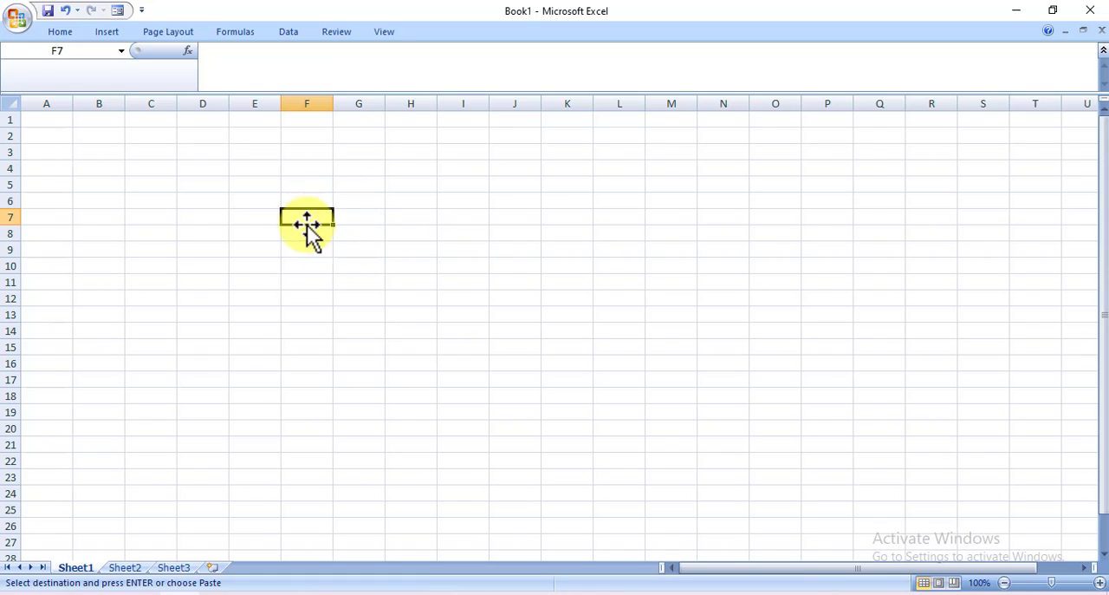
click(297, 270)
click(770, 219)
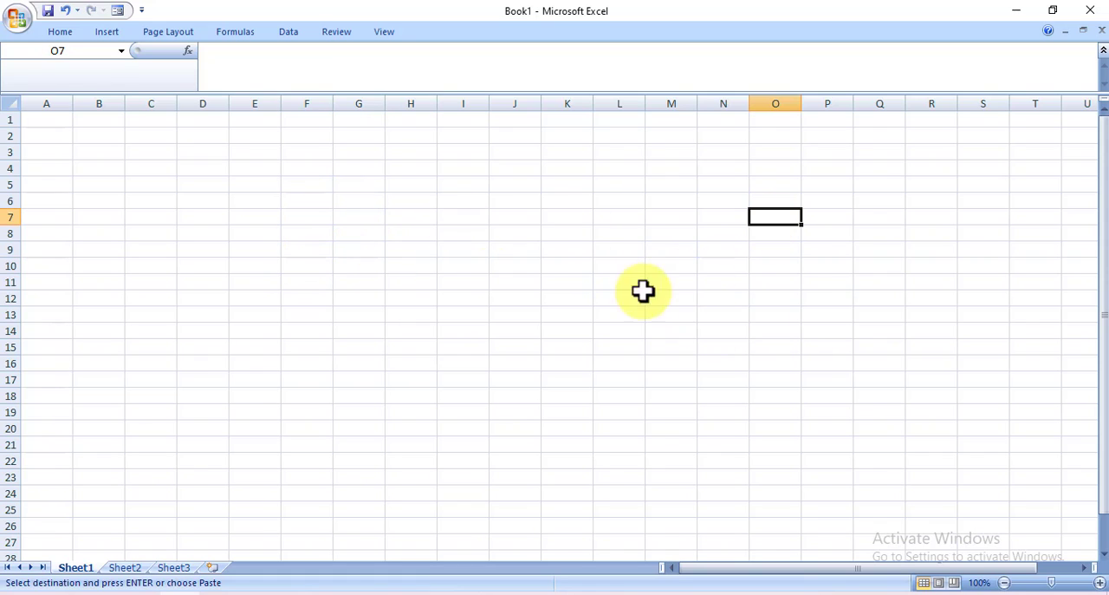
Examine the sheet's columns and rows by selecting entire column B, row 2 and row 10
click(110, 100)
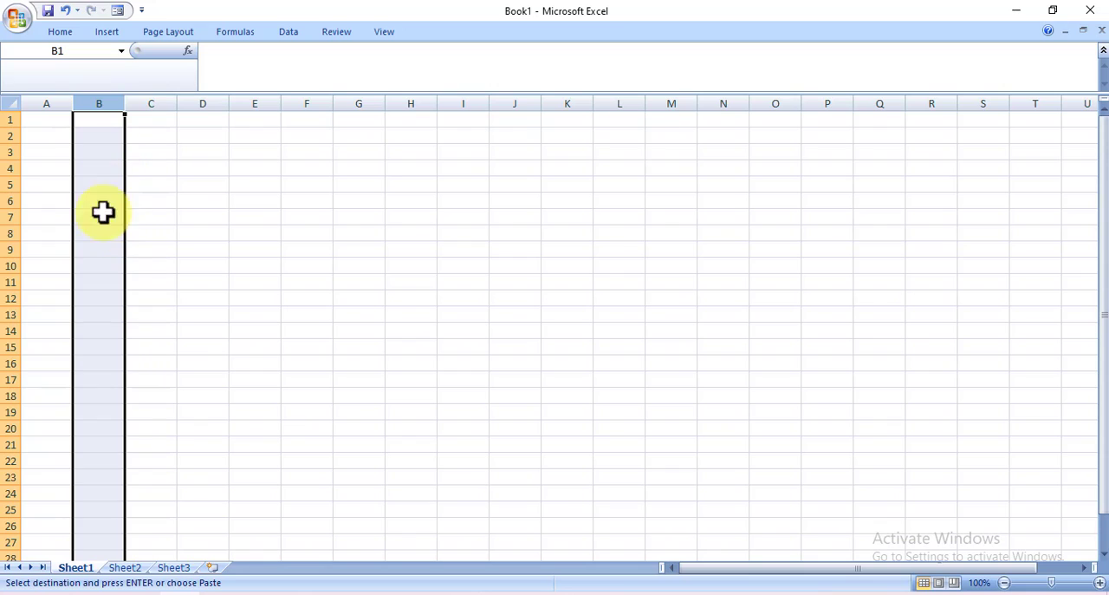
click(9, 137)
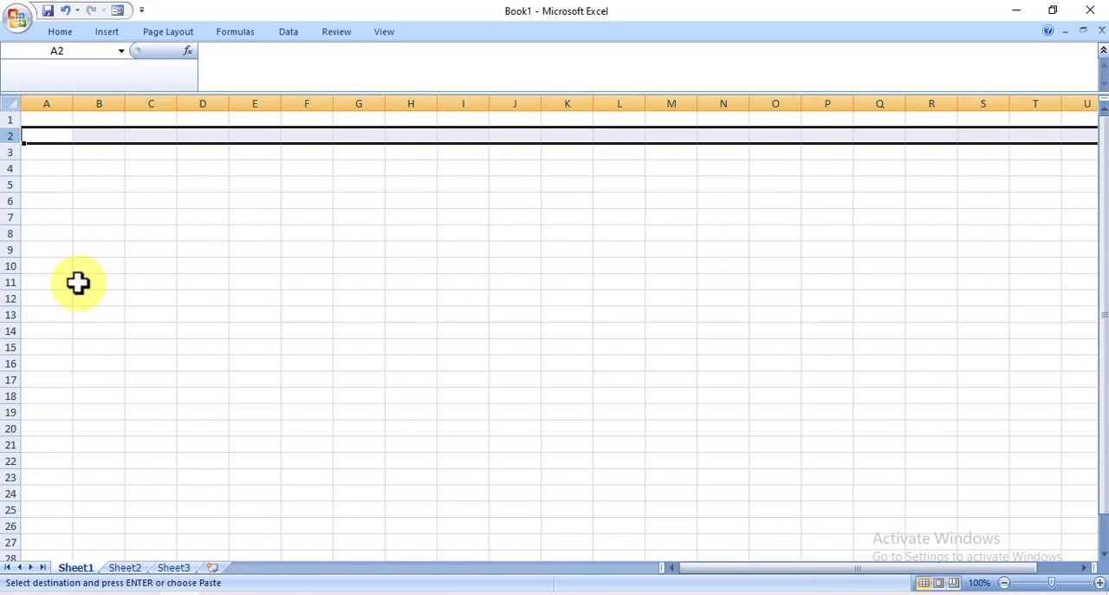
click(7, 265)
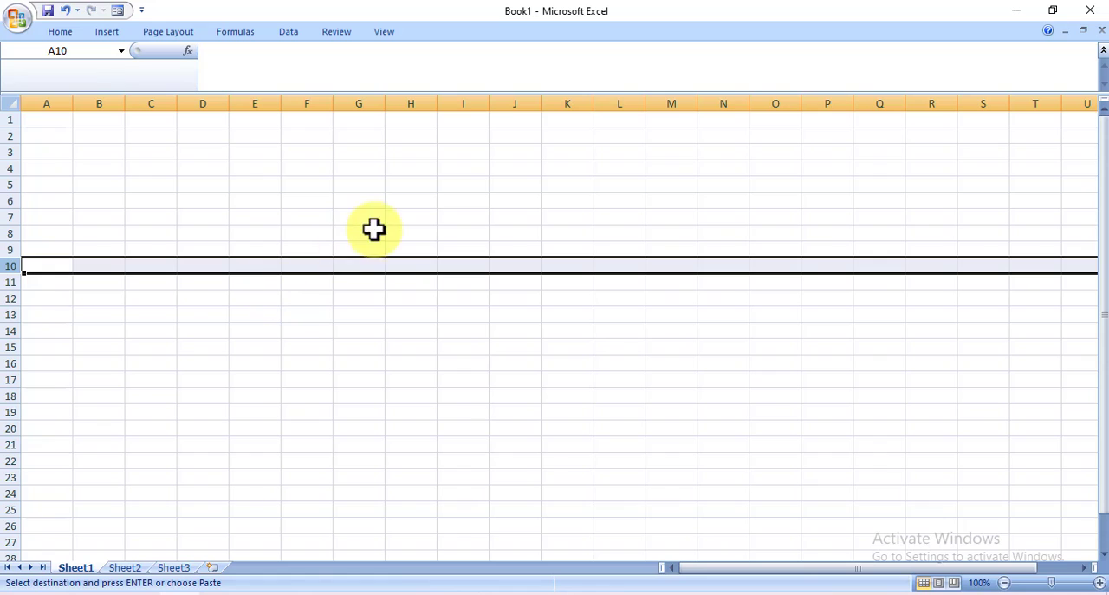
Examine the cell addresses of F16, F9, D10, D6, B6, G10, I13 and E7 on Sheet1
click(314, 361)
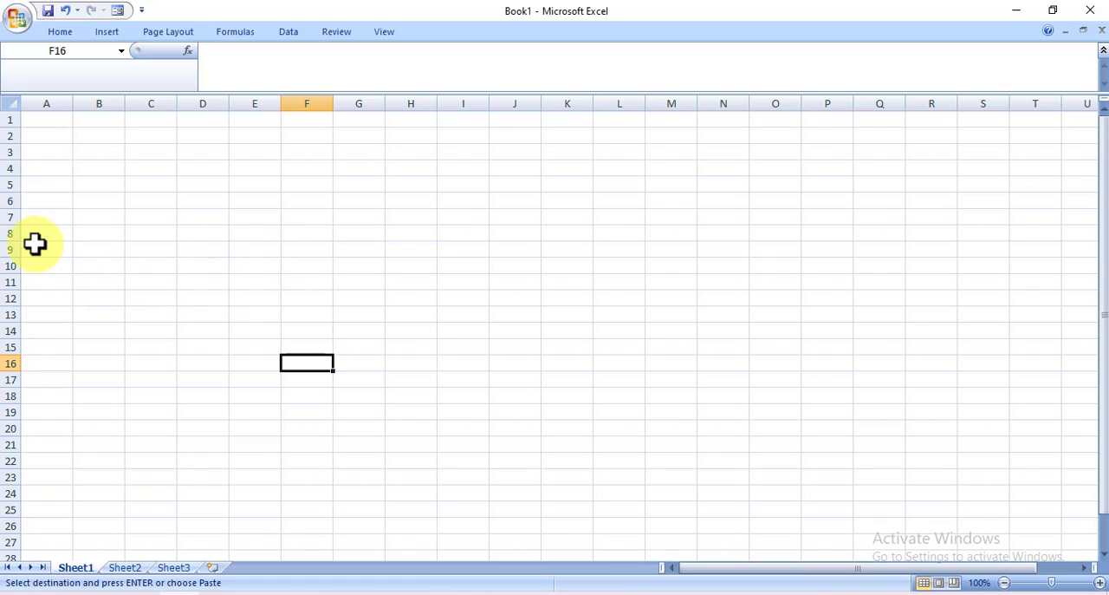
click(305, 251)
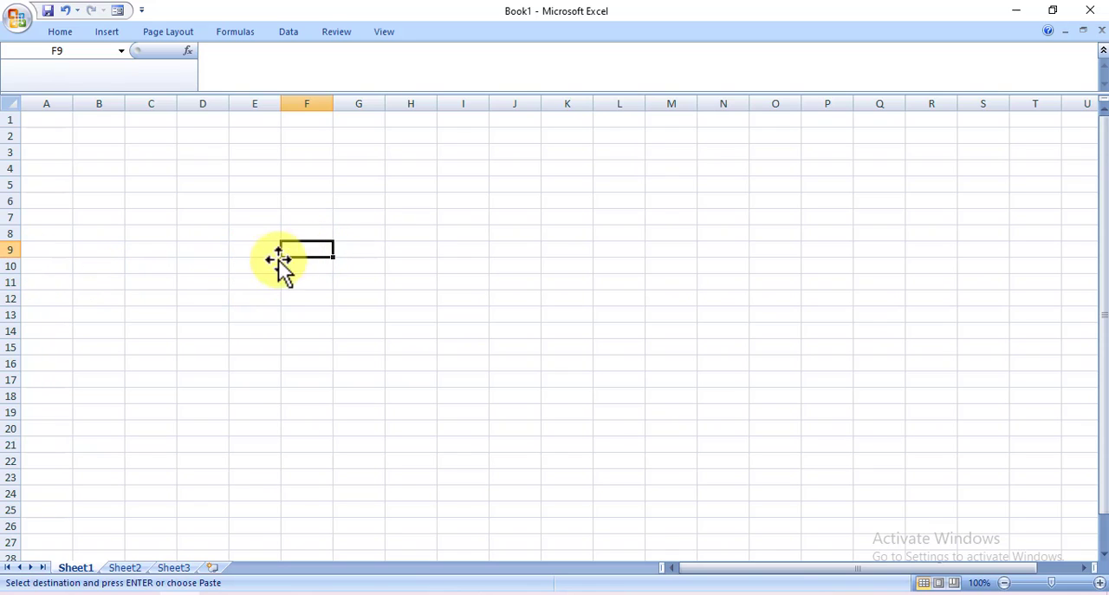
click(206, 264)
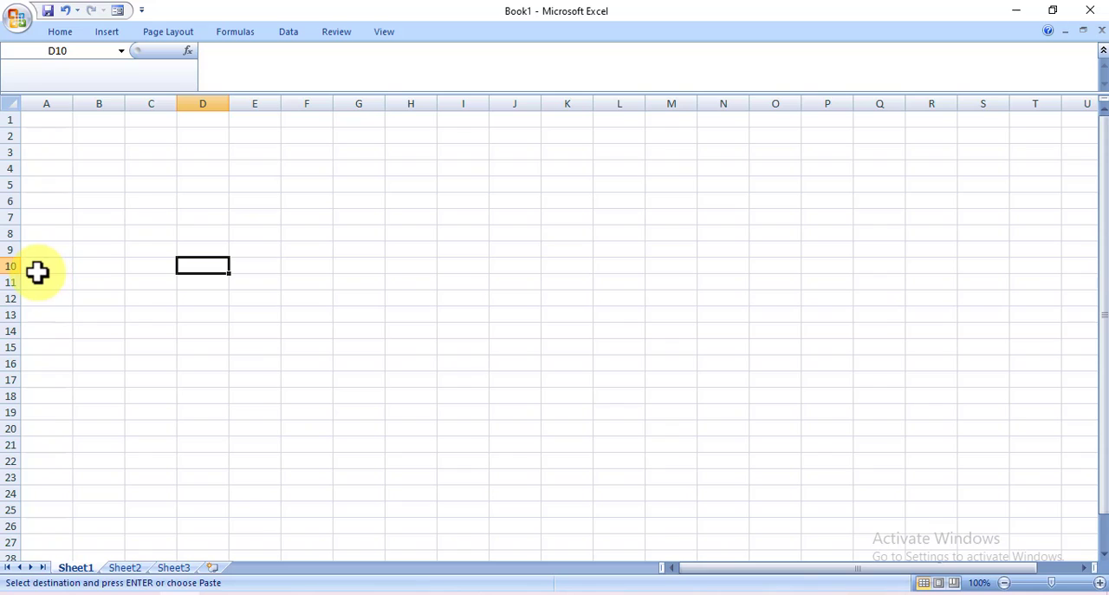
click(199, 202)
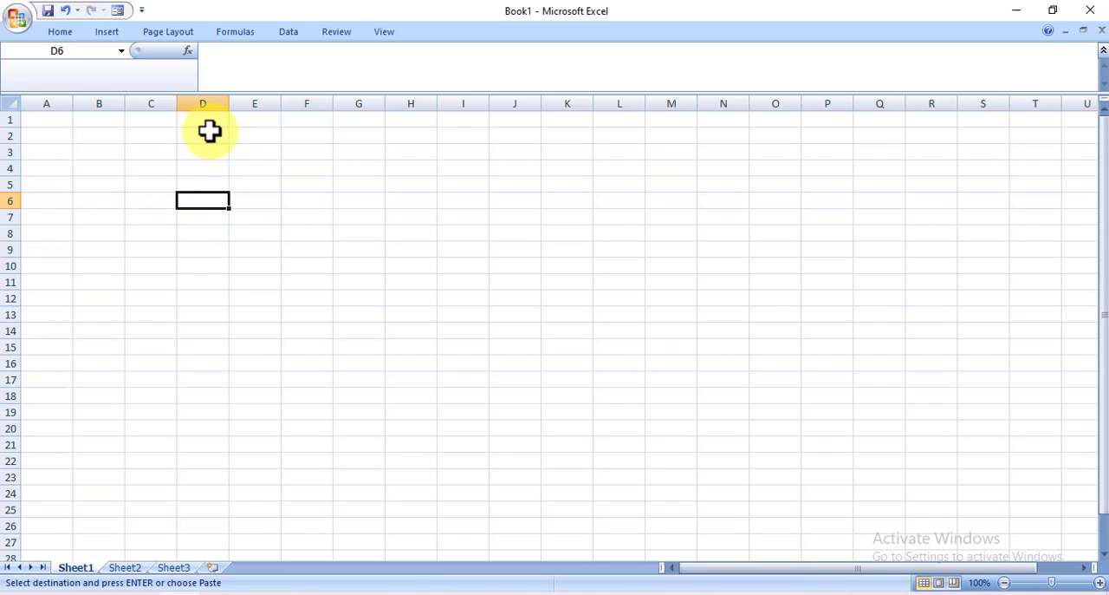
click(108, 204)
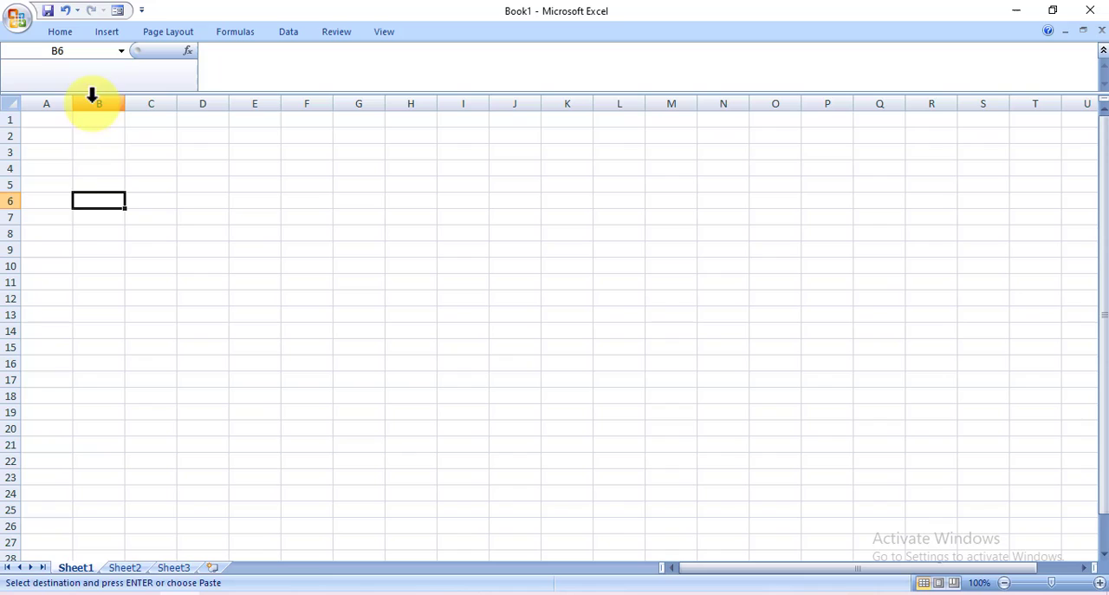
click(351, 263)
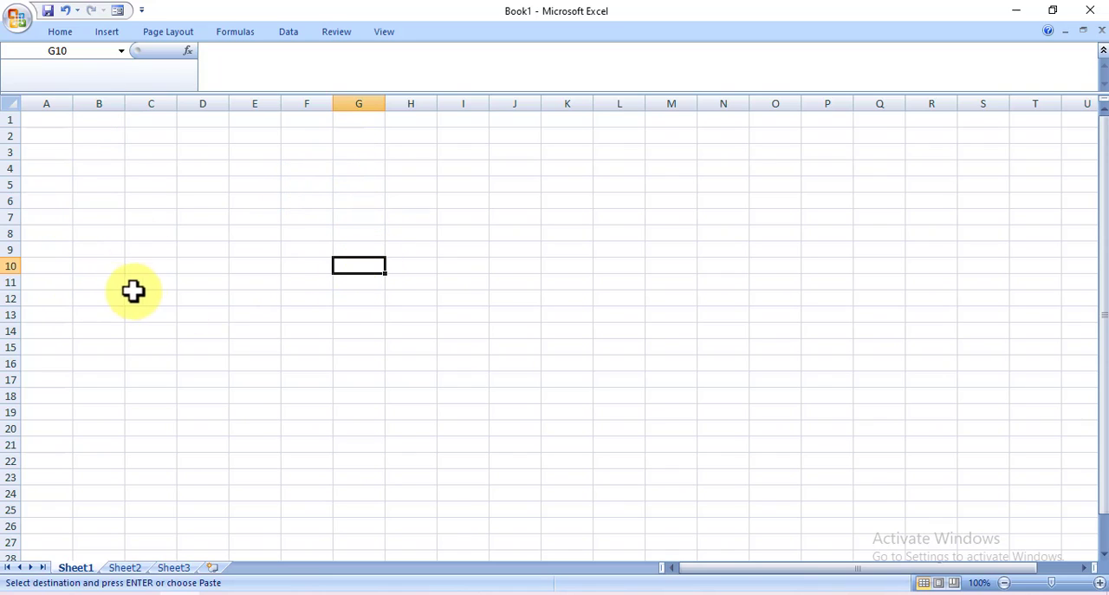
click(460, 312)
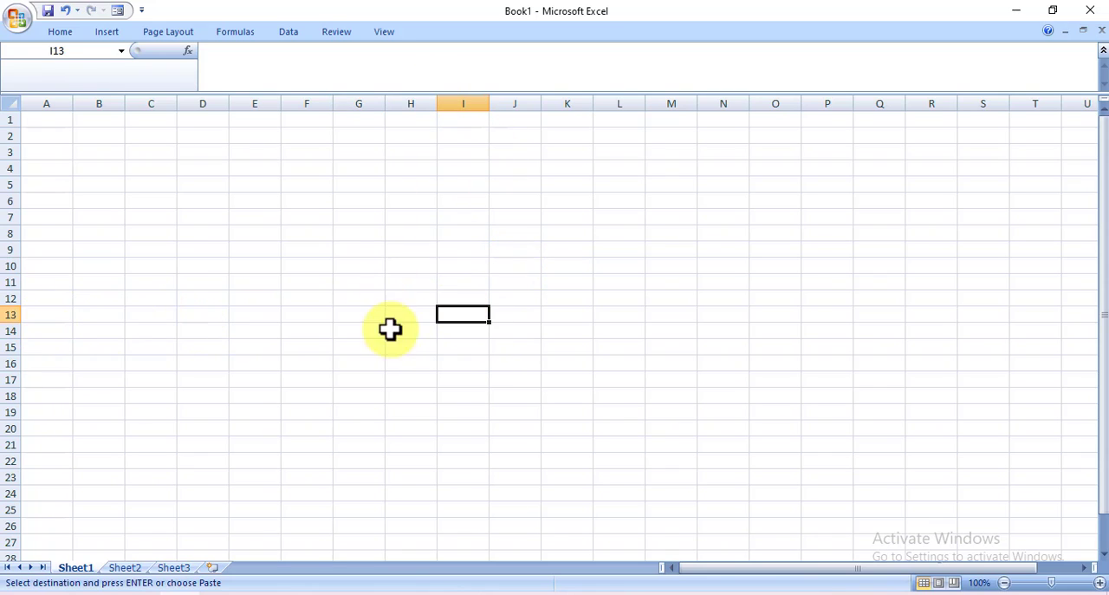
click(260, 217)
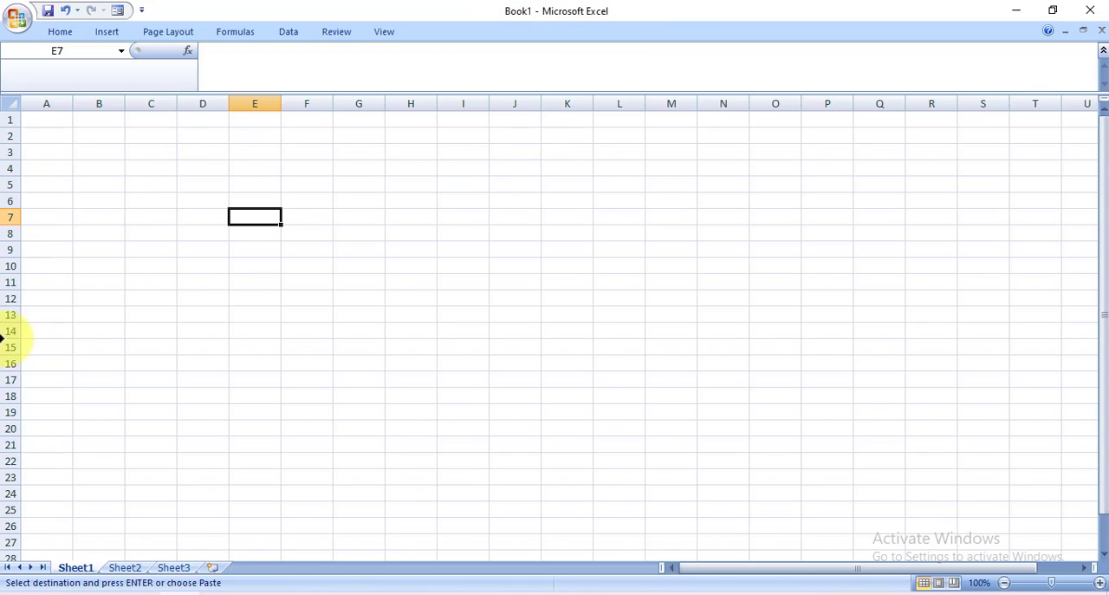
On Sheet2, extend the SL NO. series from 1 and 2 in D5:D6 down to 10 in D14
click(124, 568)
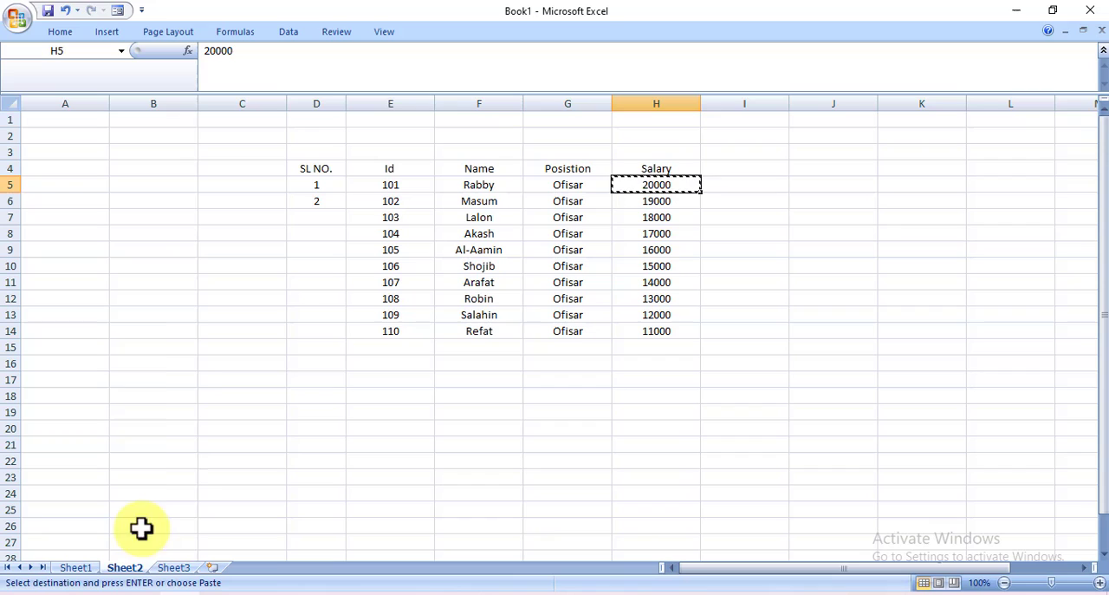
click(497, 276)
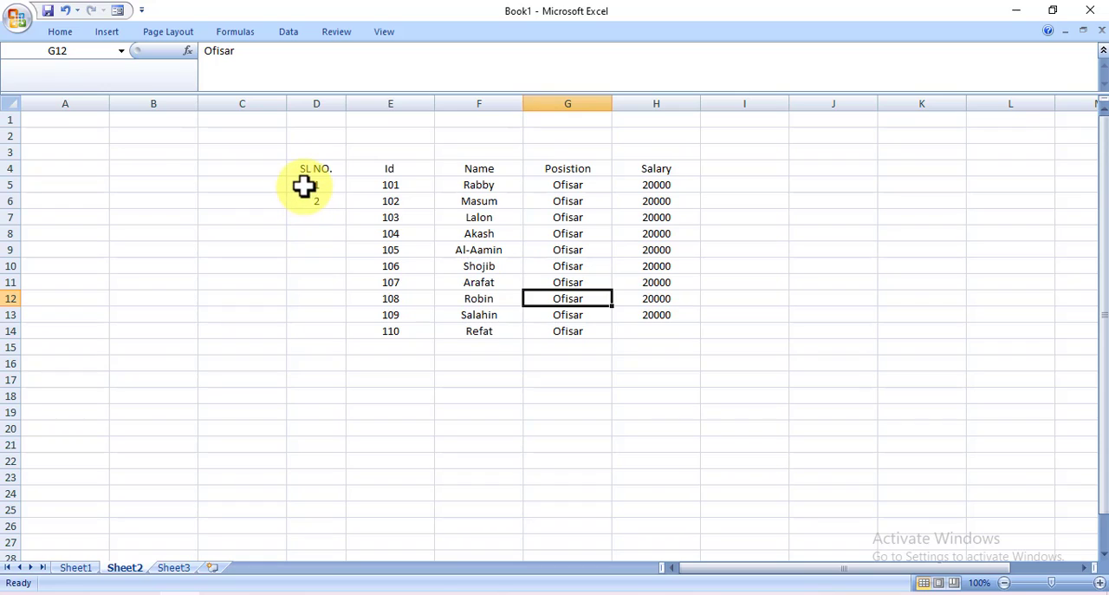
drag(323, 184, 332, 201)
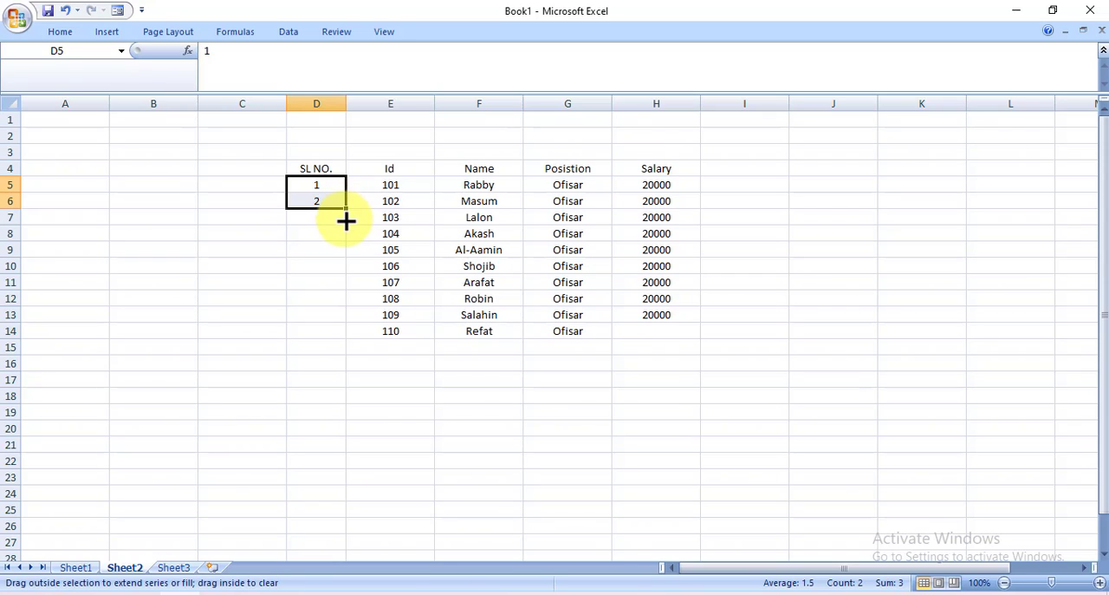
drag(346, 221, 342, 340)
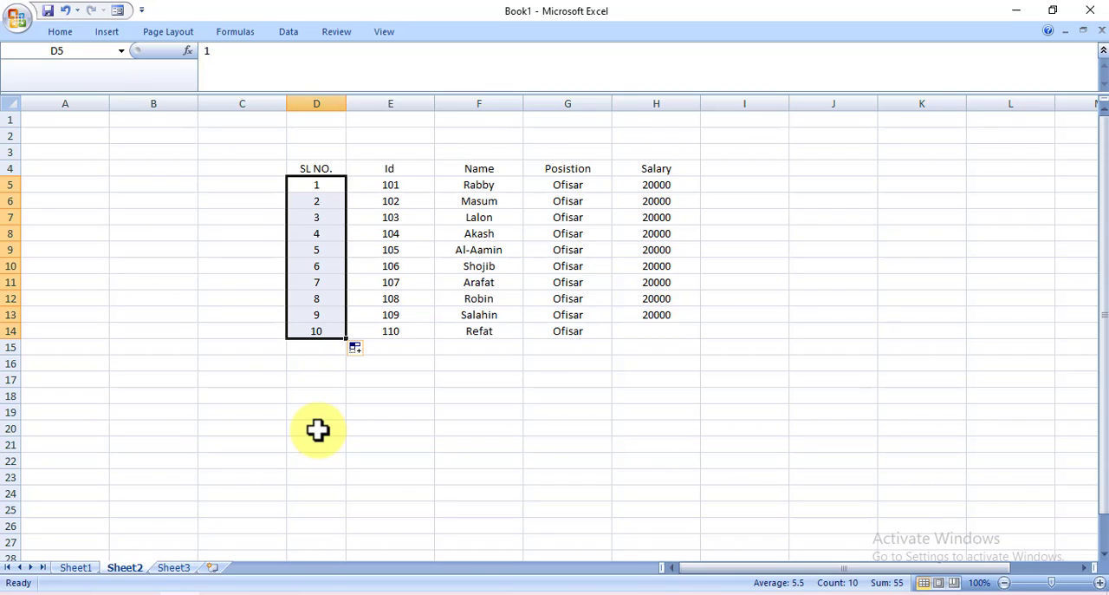
click(377, 409)
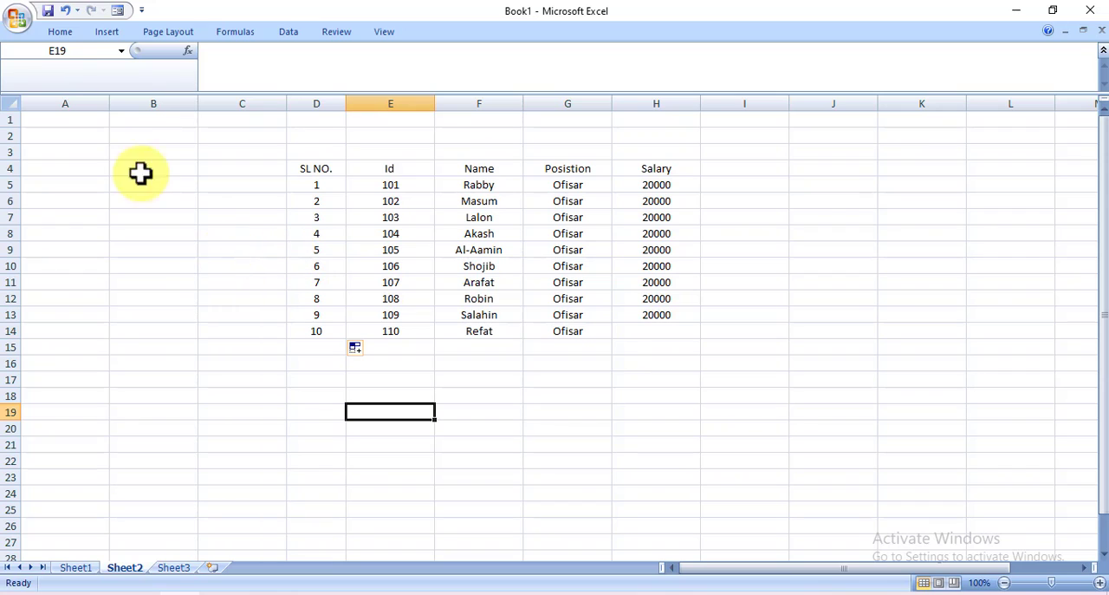
Cut the name in cell F6 and paste it into the empty cell J10
click(61, 33)
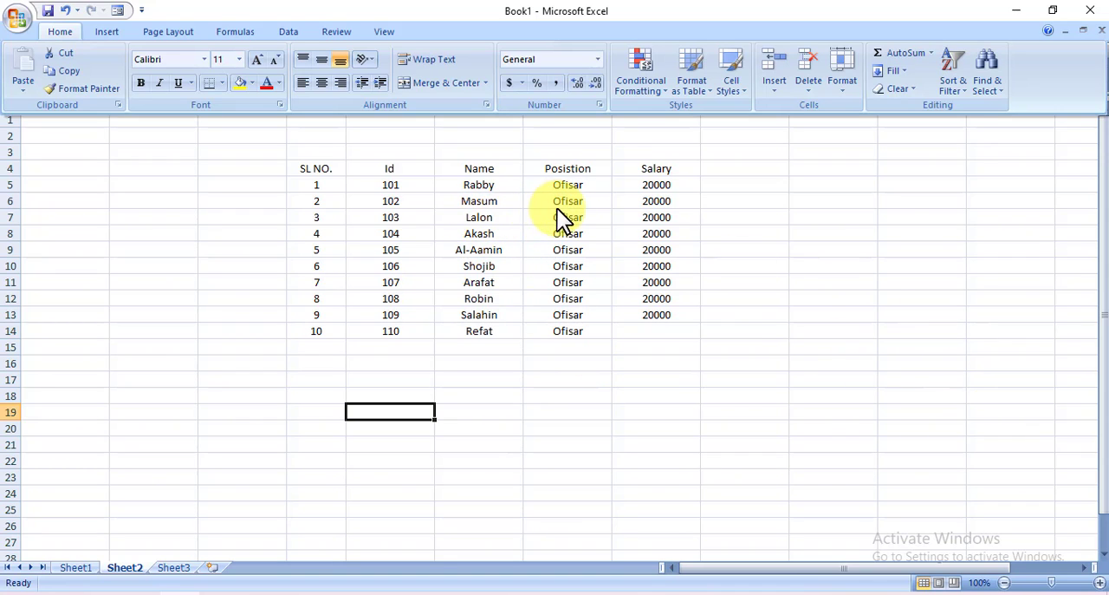
click(491, 202)
click(488, 202)
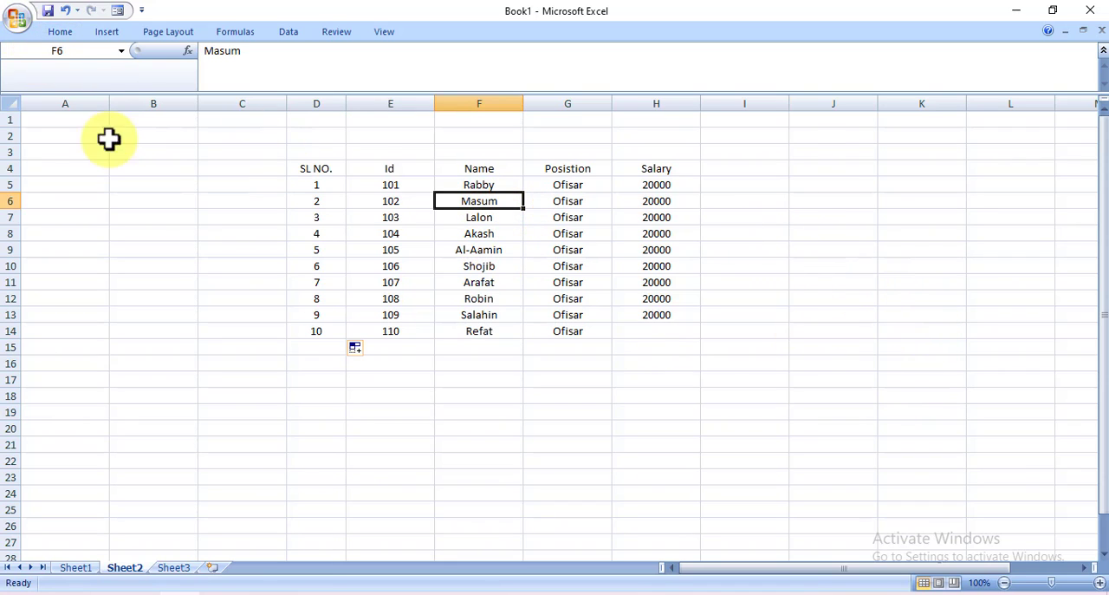
click(56, 35)
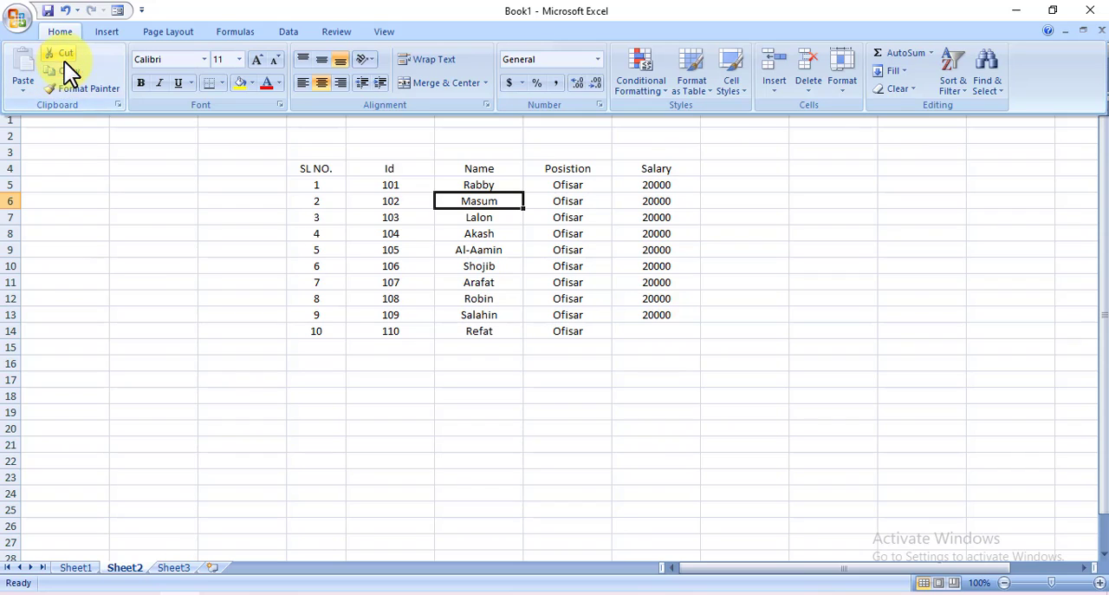
click(61, 56)
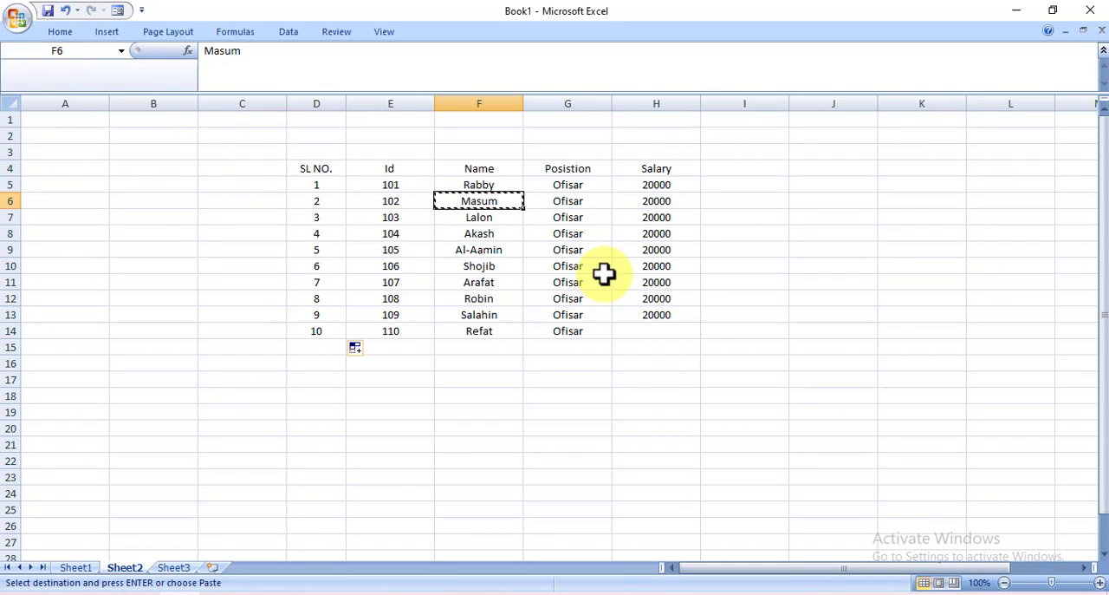
click(819, 265)
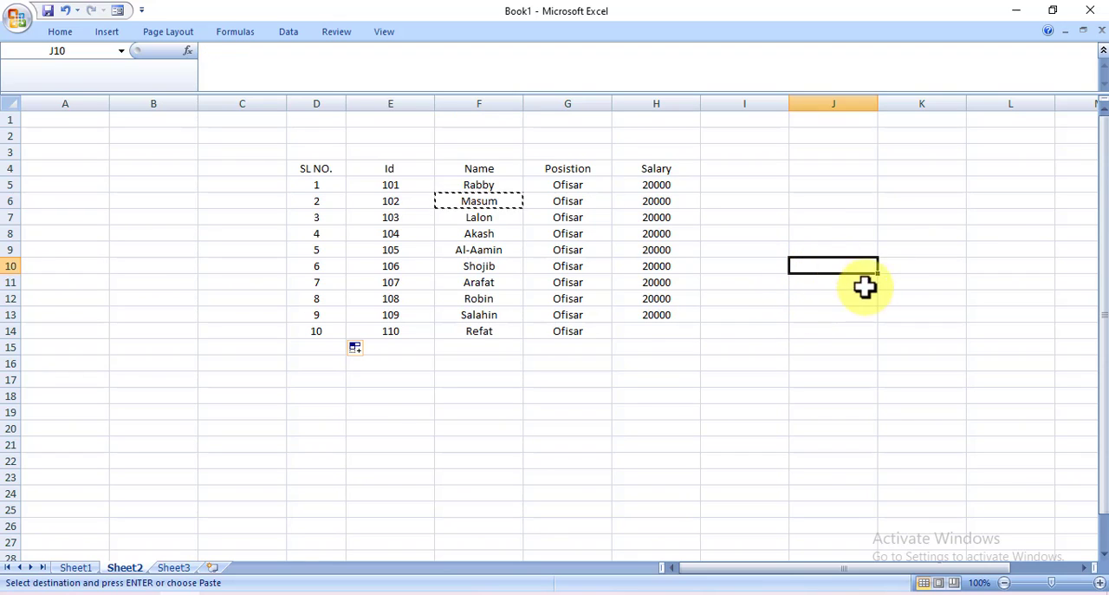
click(60, 32)
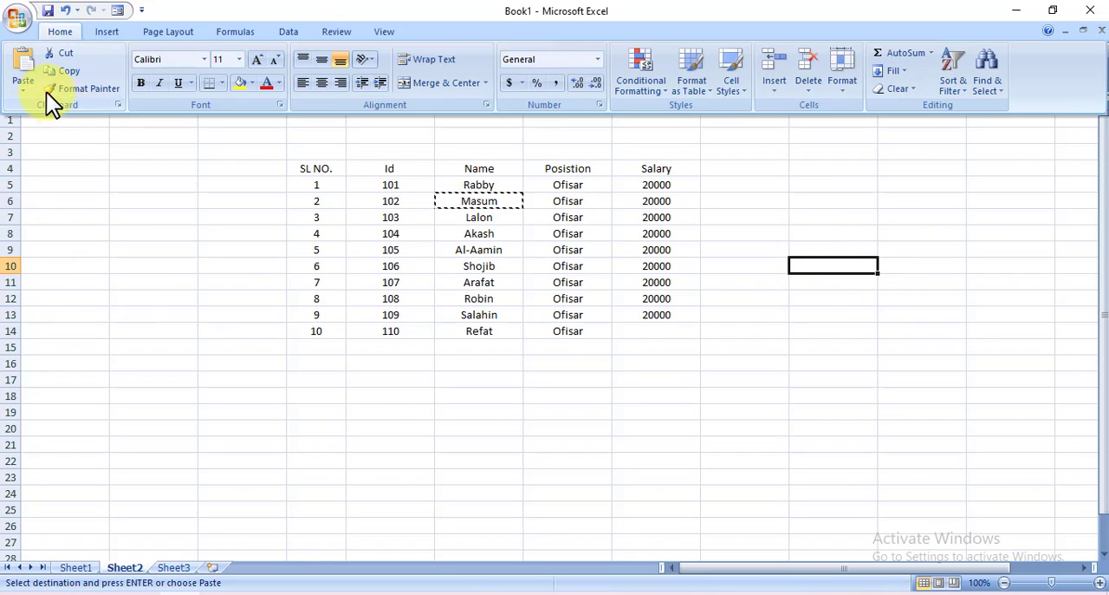
click(25, 87)
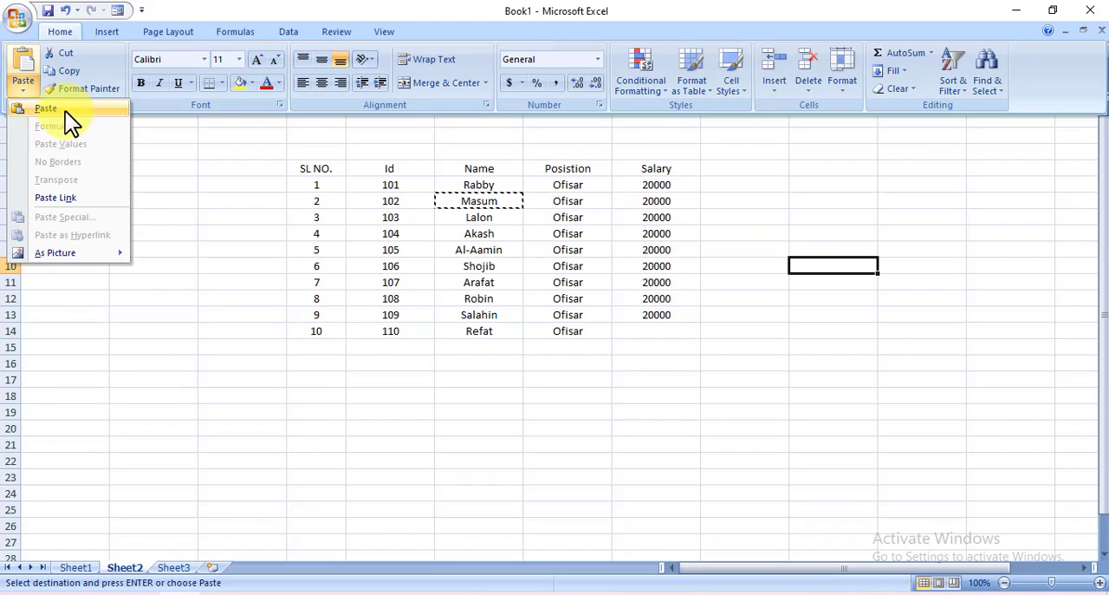
click(65, 111)
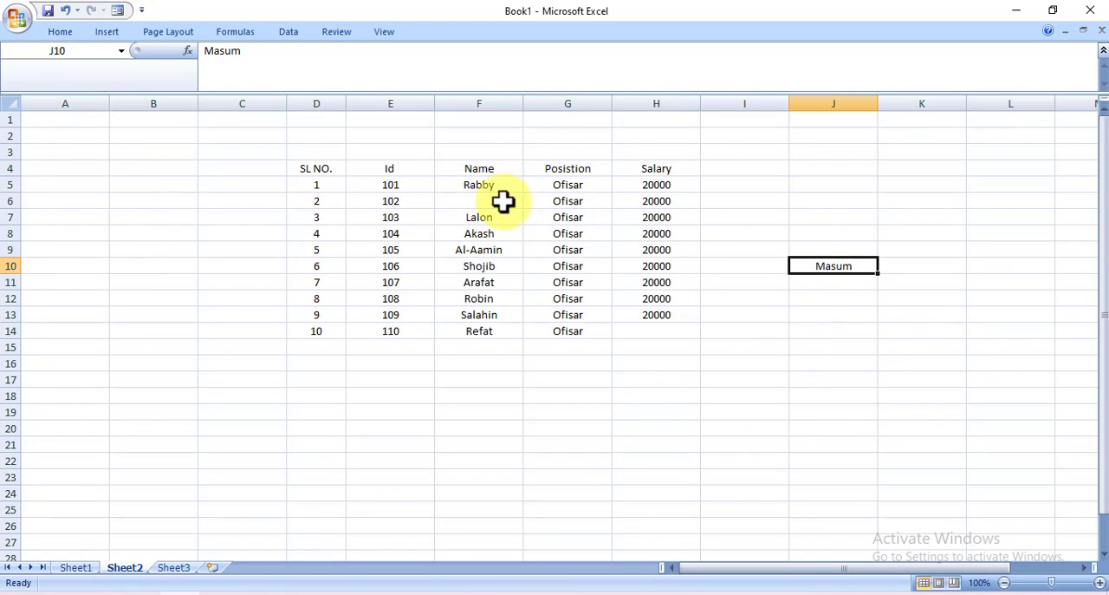
Undo moving the name to J10 and refill the SL NO. series from D5:D6 down to 10 in D14
drag(345, 209, 356, 335)
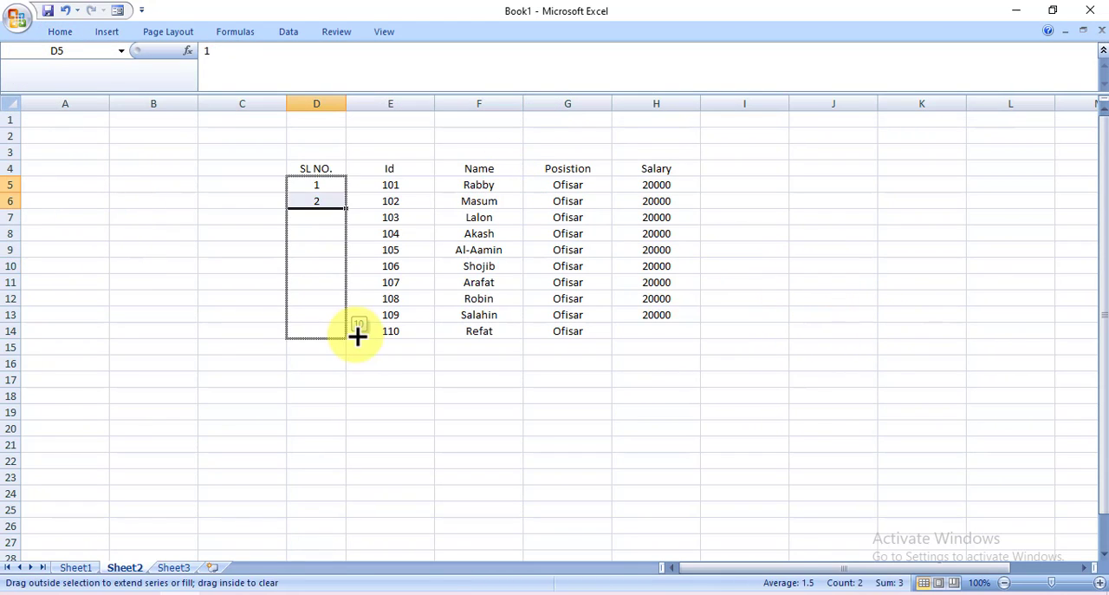
click(420, 382)
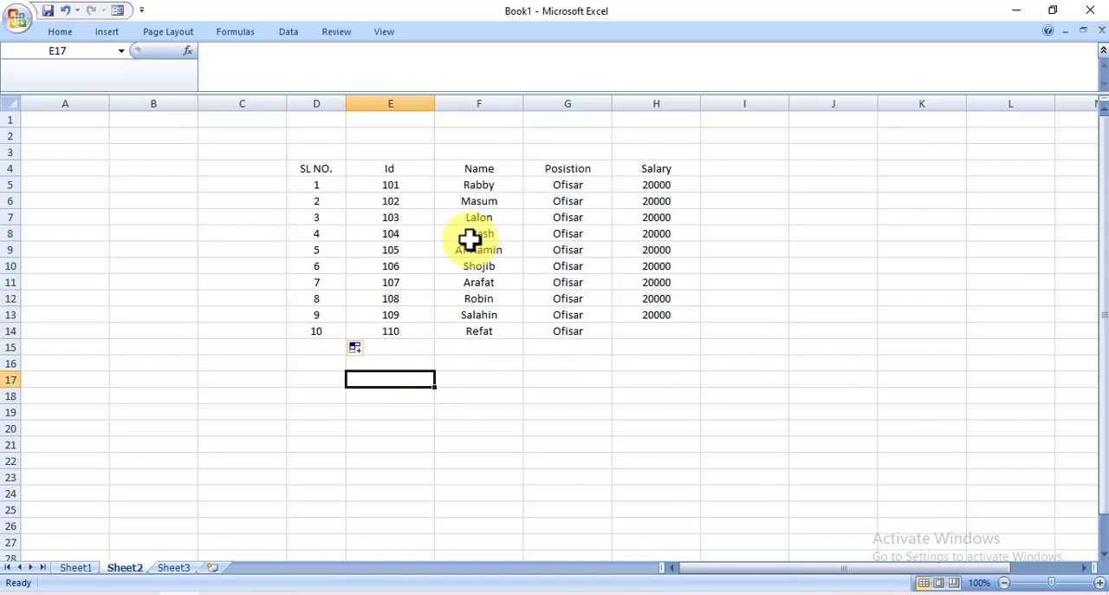
Copy the position entry Ofisar from cell G8 and paste it into the empty cell J12
click(567, 235)
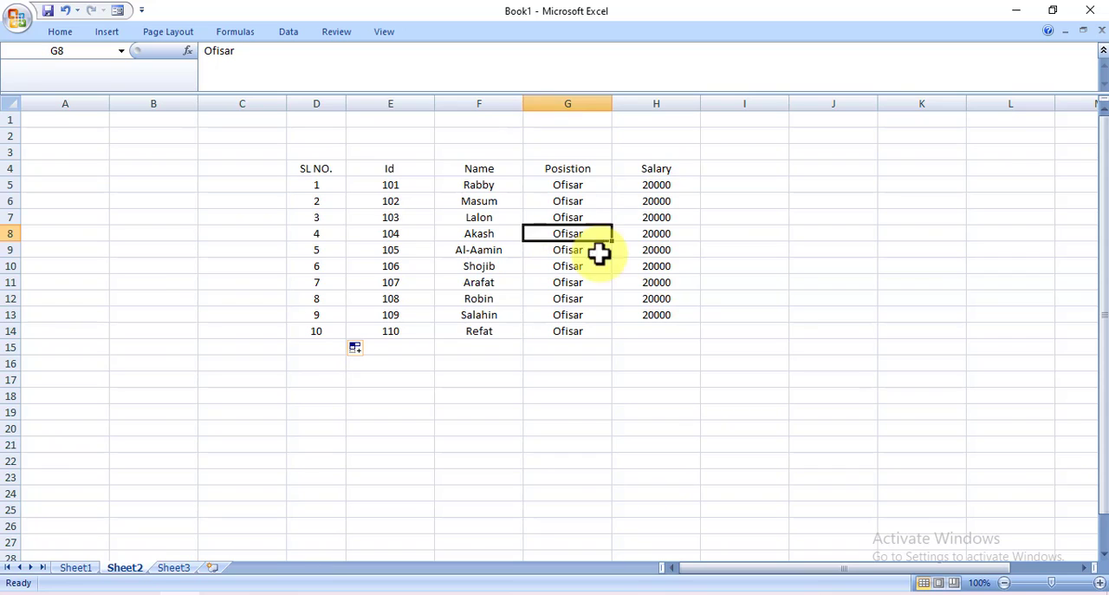
click(63, 33)
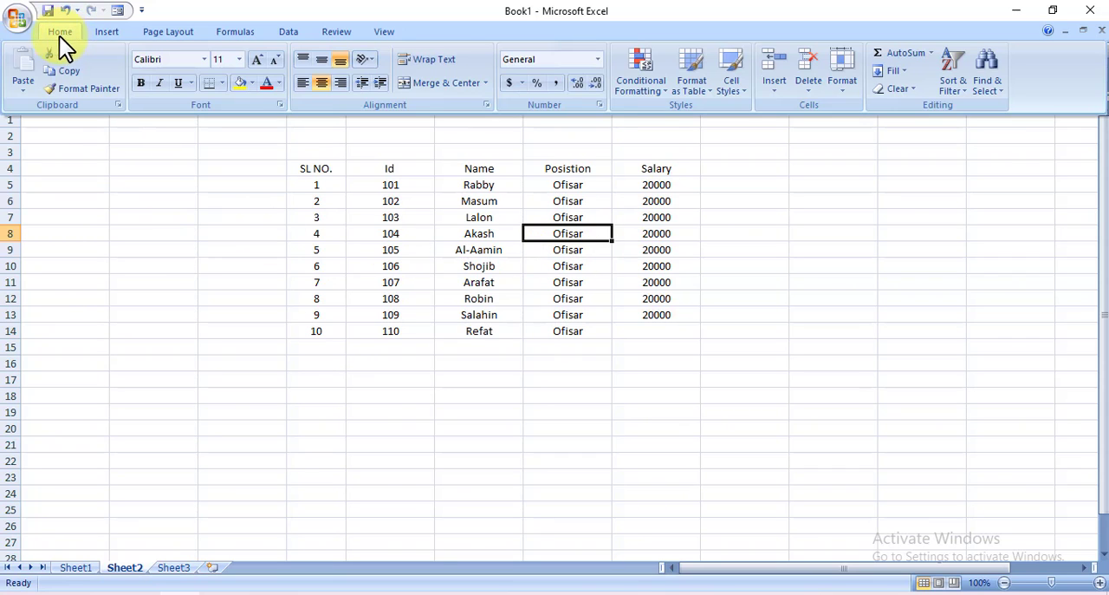
click(64, 70)
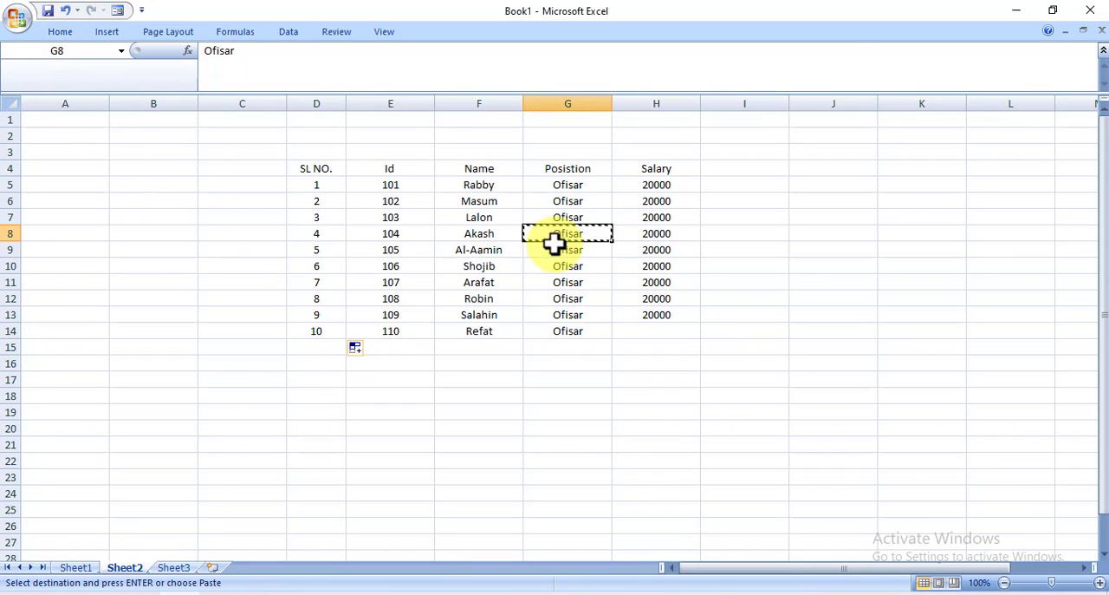
click(836, 299)
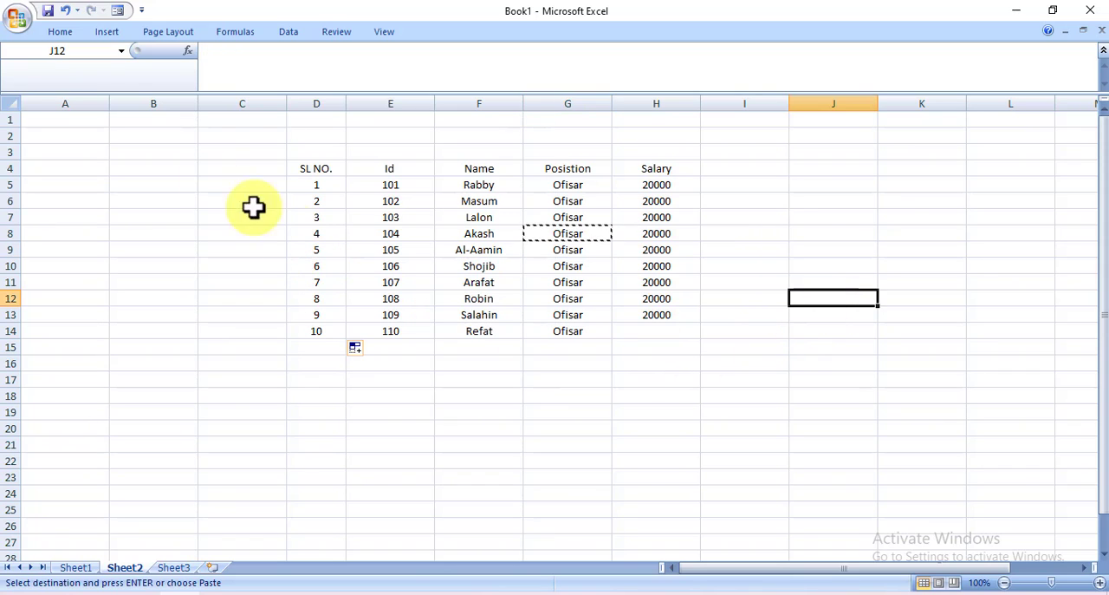
click(62, 36)
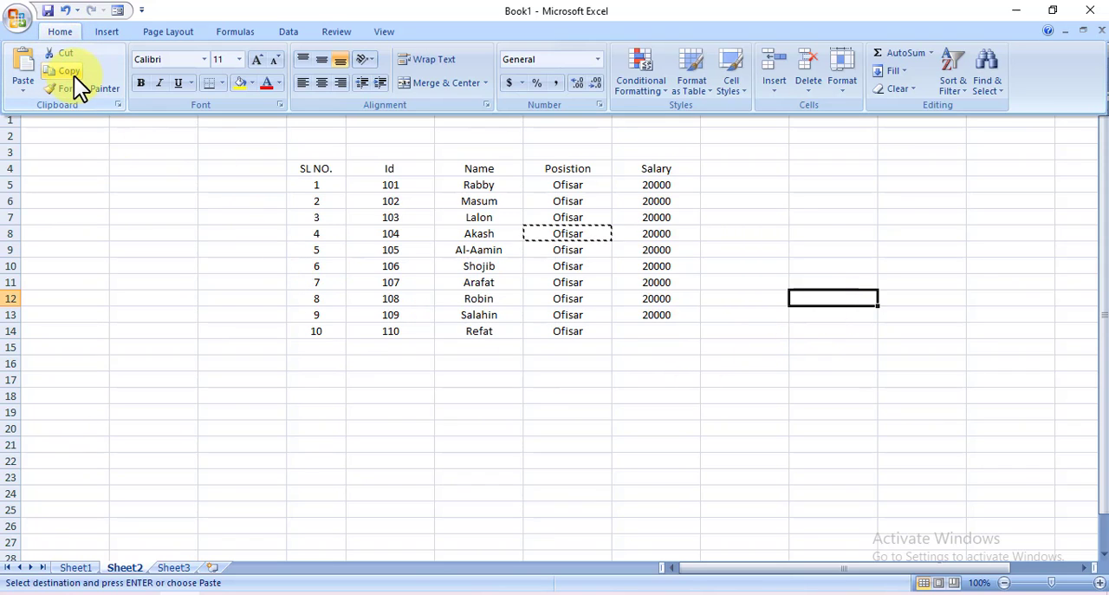
click(23, 86)
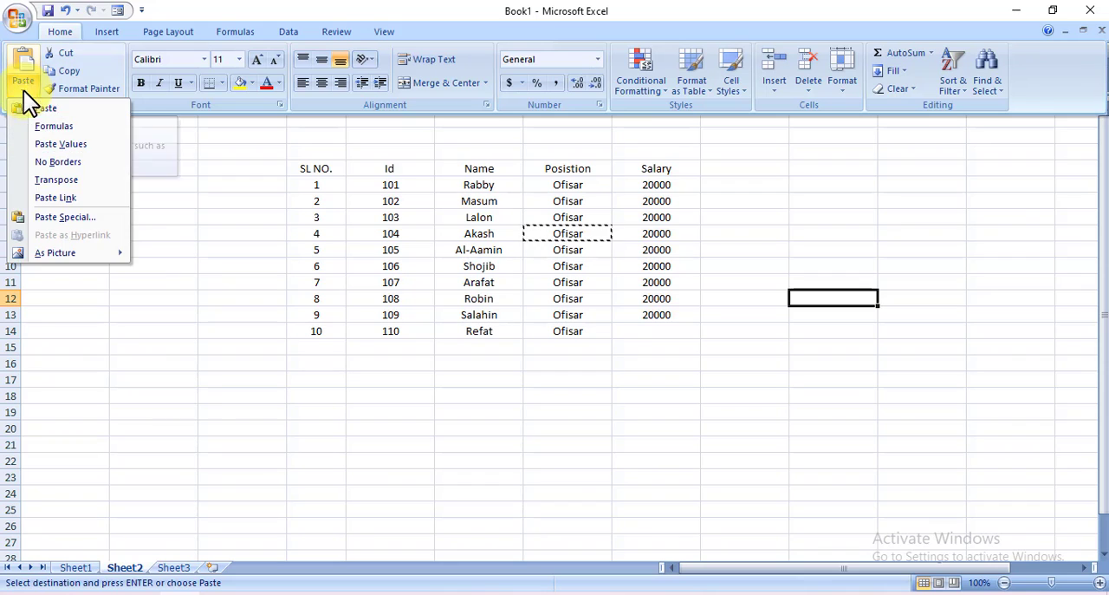
click(52, 109)
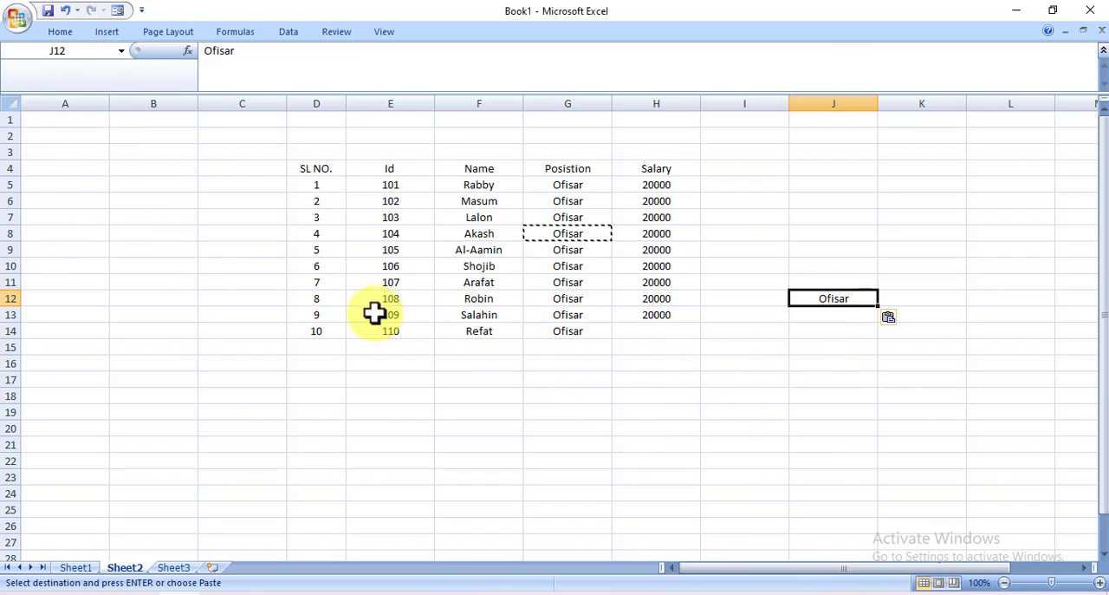
Copy the formatting of cell J12 onto the range D3:H17 with Format Painter
click(63, 32)
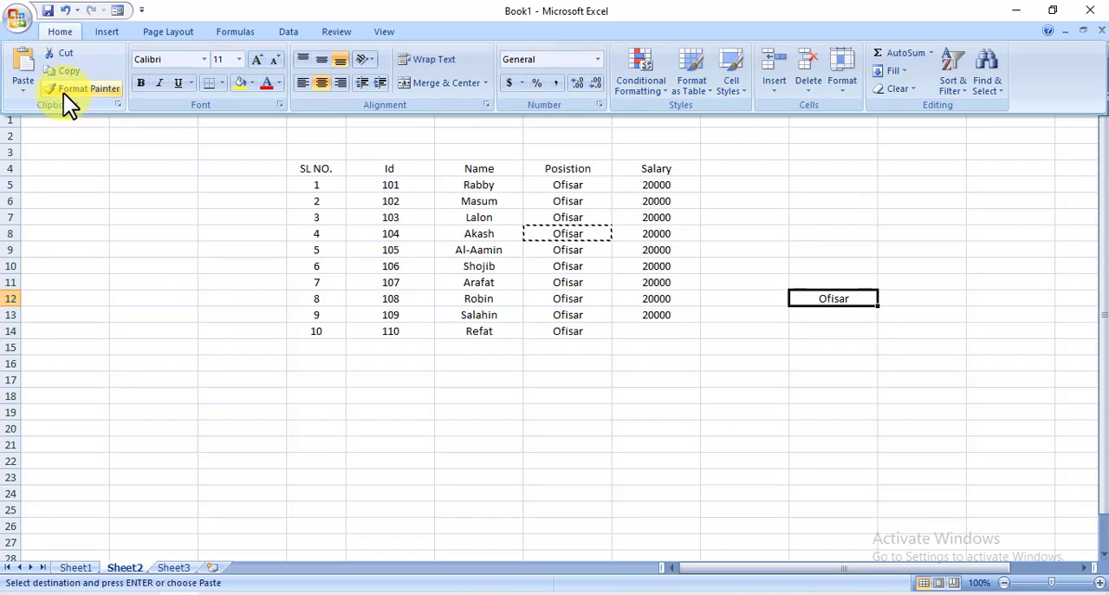
click(108, 90)
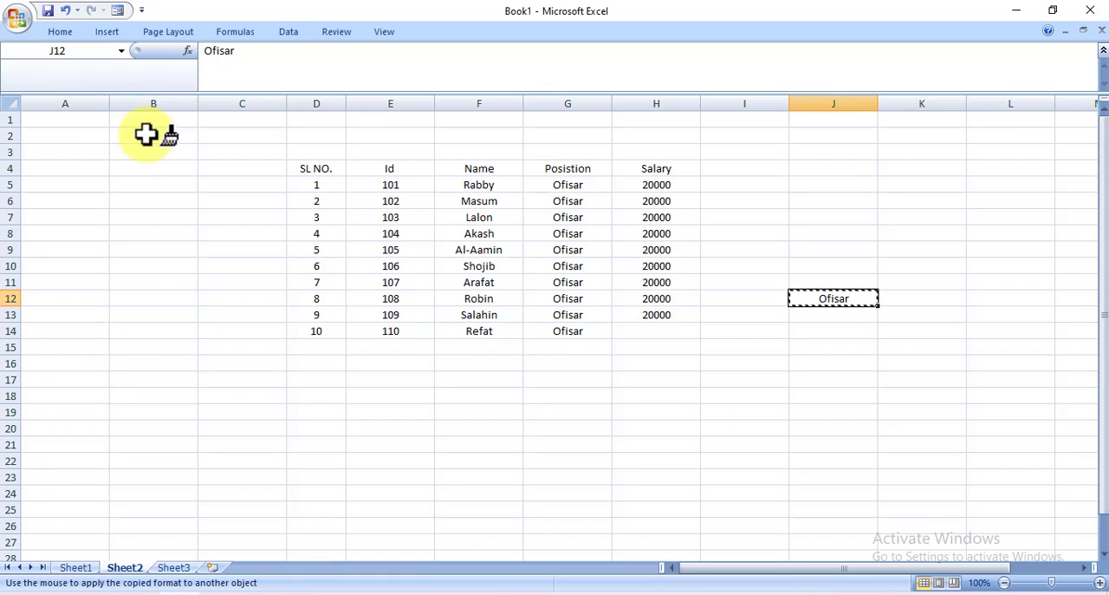
mouse_move(302, 148)
mouse_down()
mouse_move(574, 392)
mouse_move(698, 380)
mouse_up()
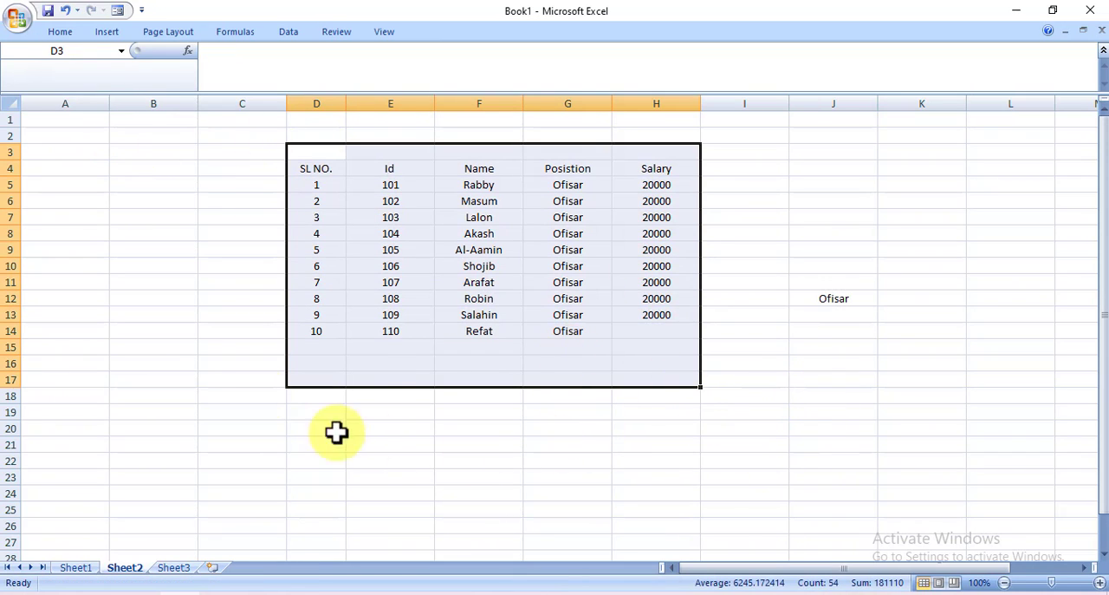
click(154, 284)
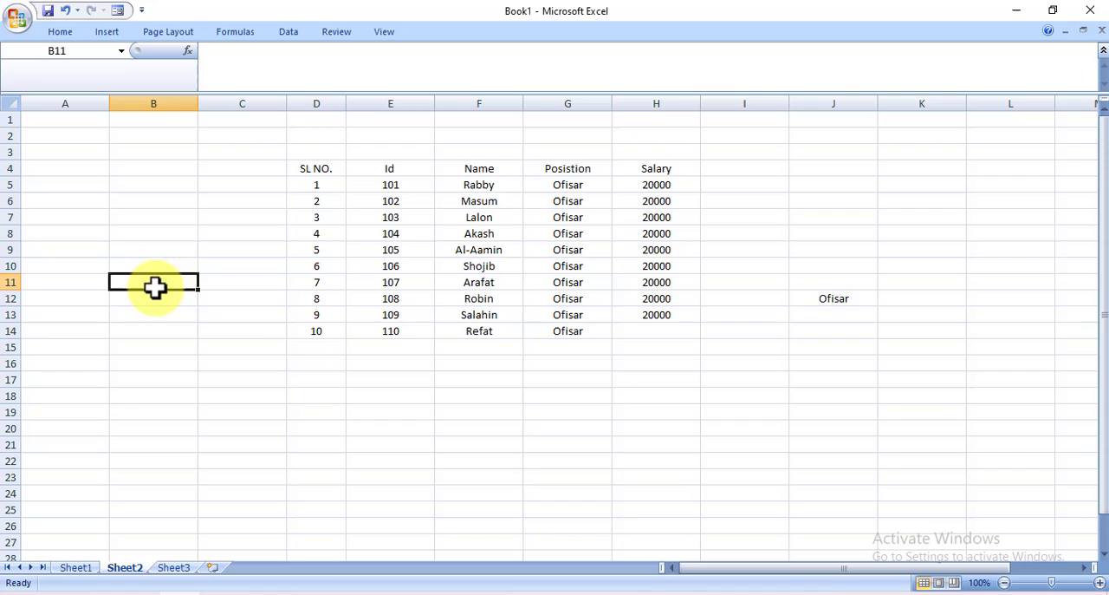
Change the font of the header row D4:H4 to Bahnschrift
click(60, 32)
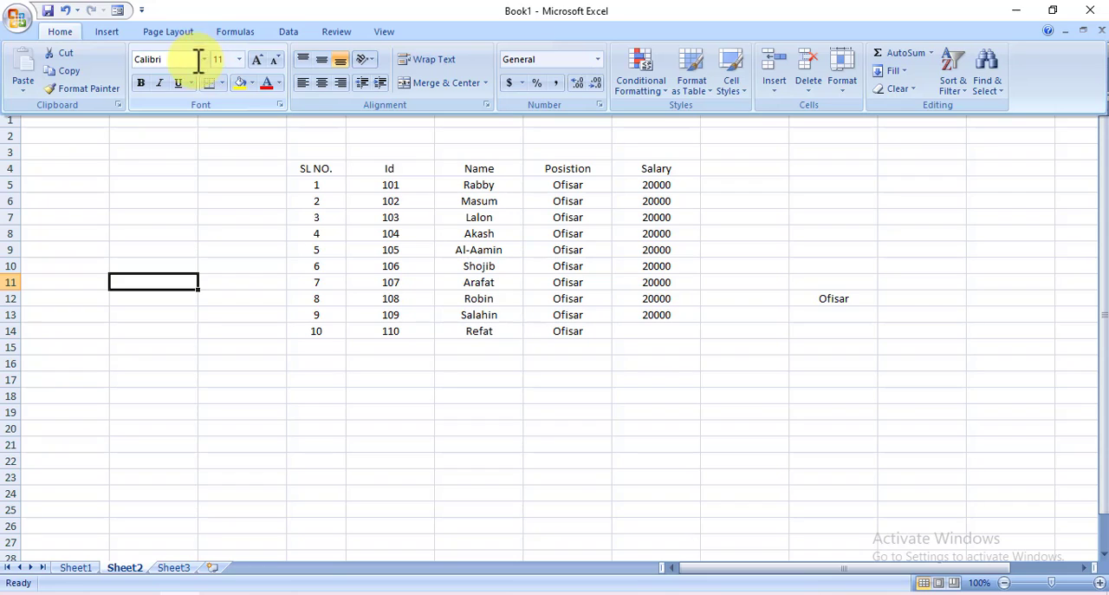
click(322, 169)
drag(310, 169, 650, 169)
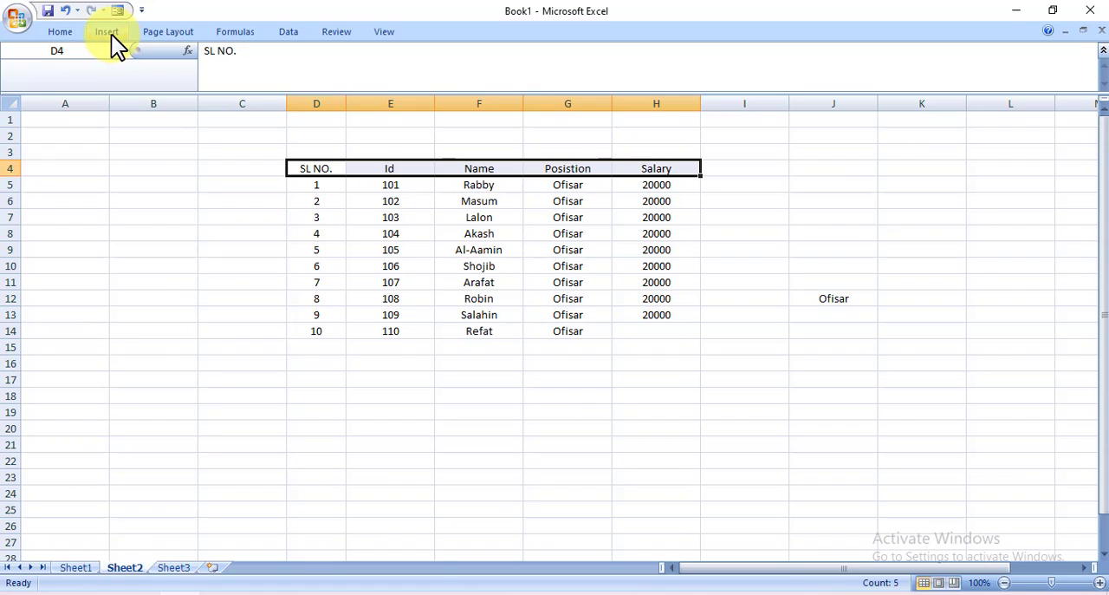
click(61, 32)
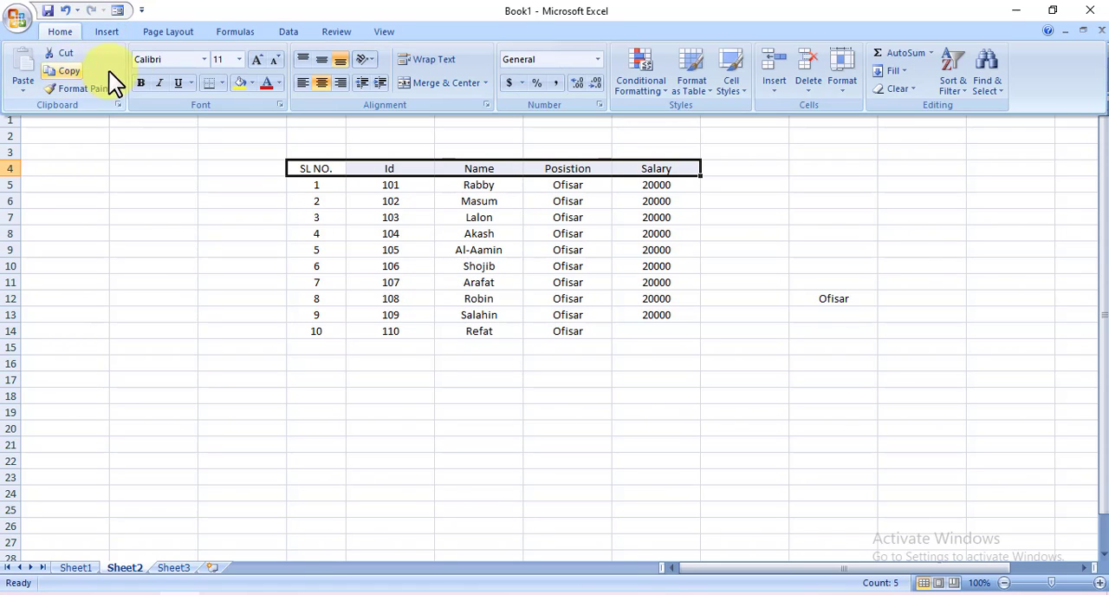
click(204, 60)
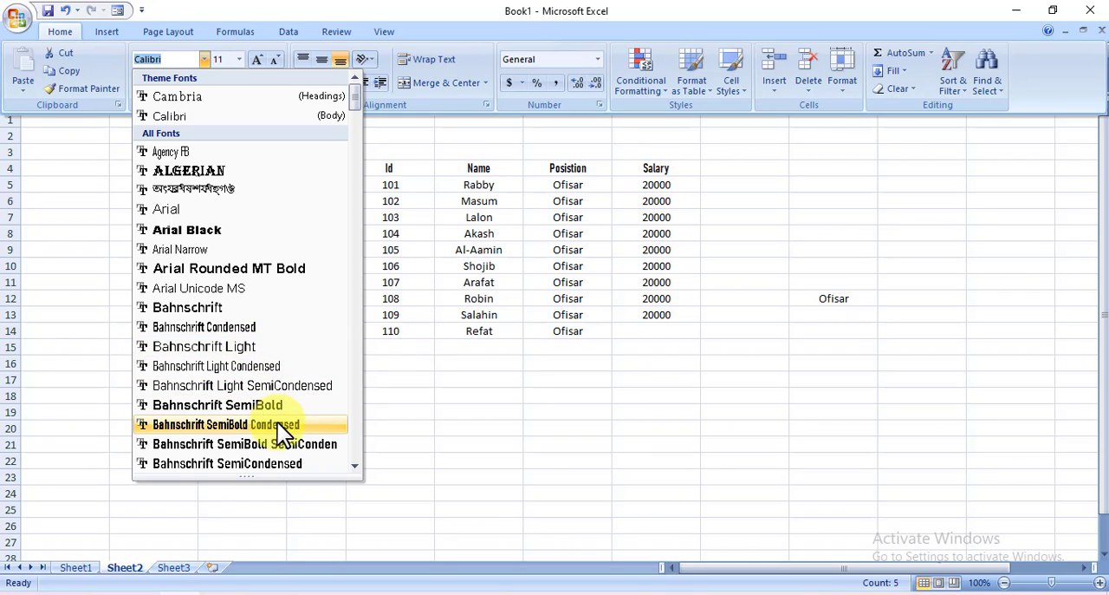
click(210, 309)
click(389, 430)
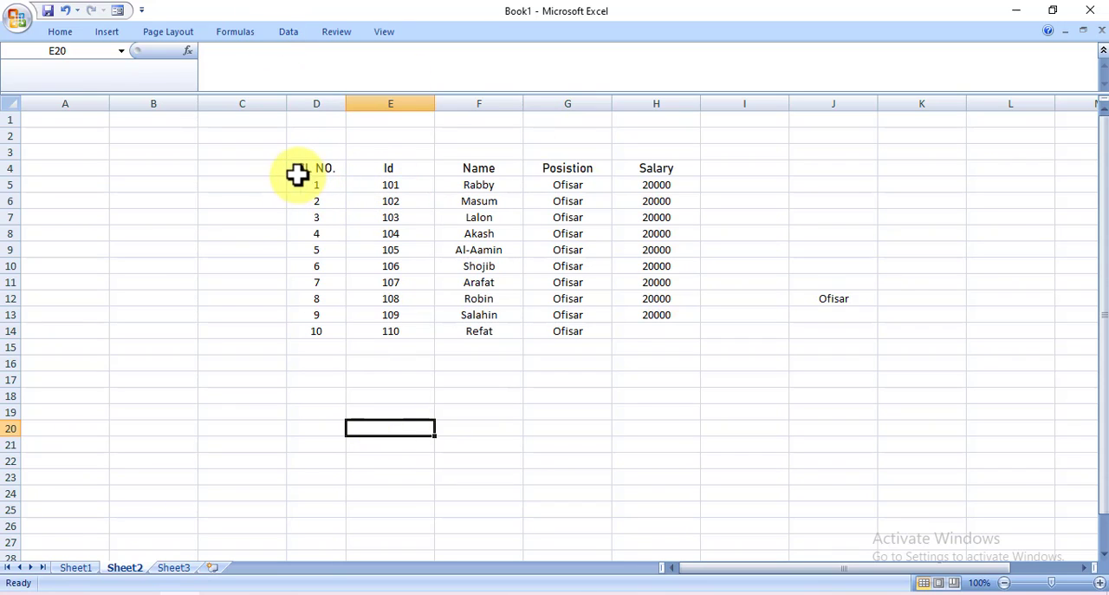
Enlarge the text of all header cells in D4:H4 to font size 16
click(72, 36)
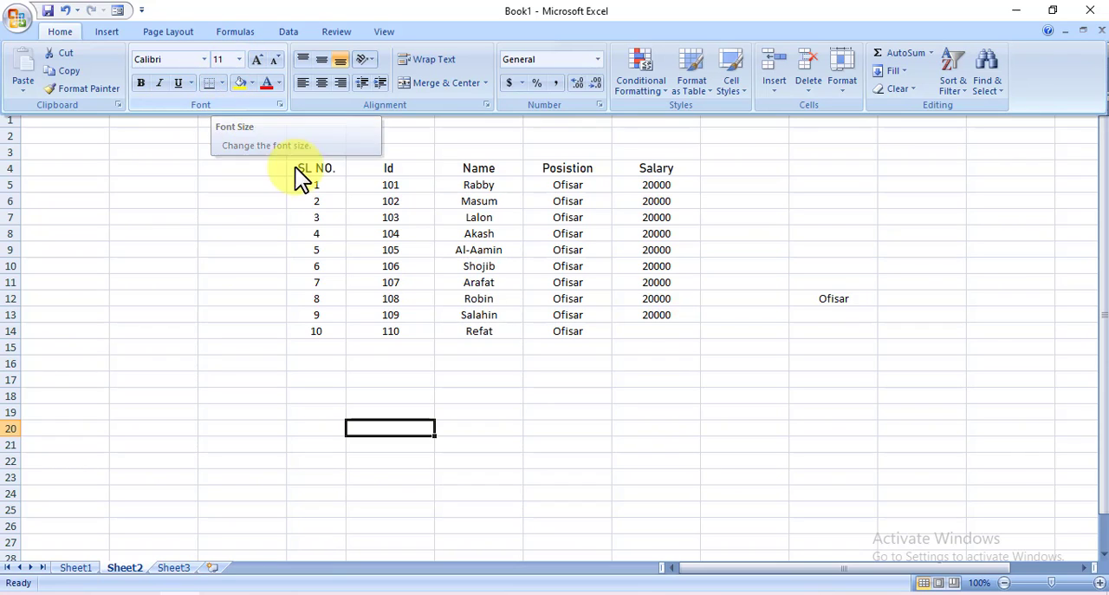
click(366, 169)
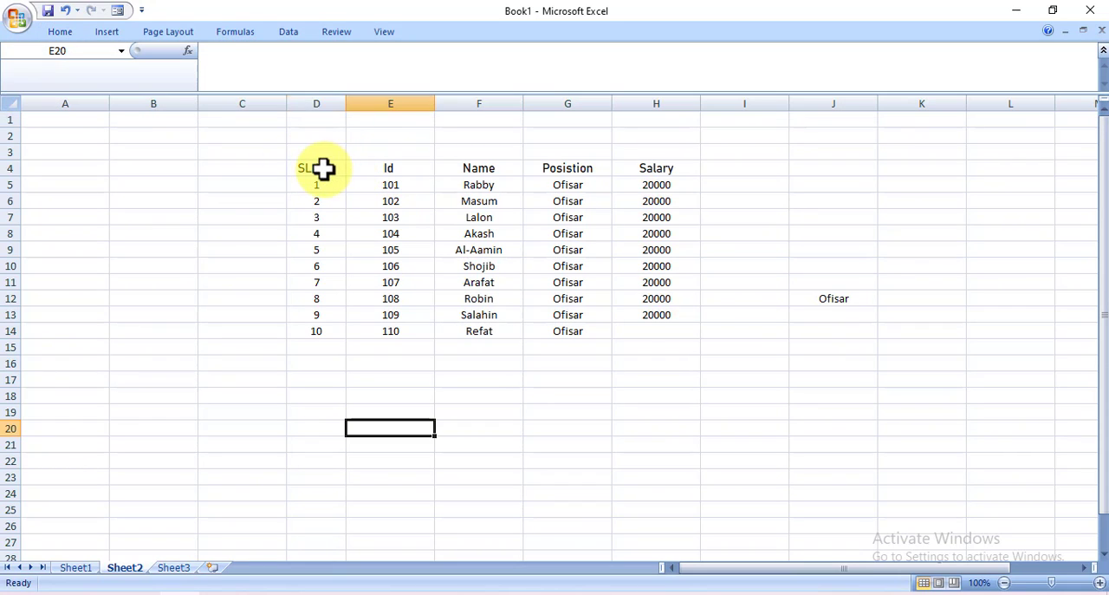
drag(325, 169, 635, 171)
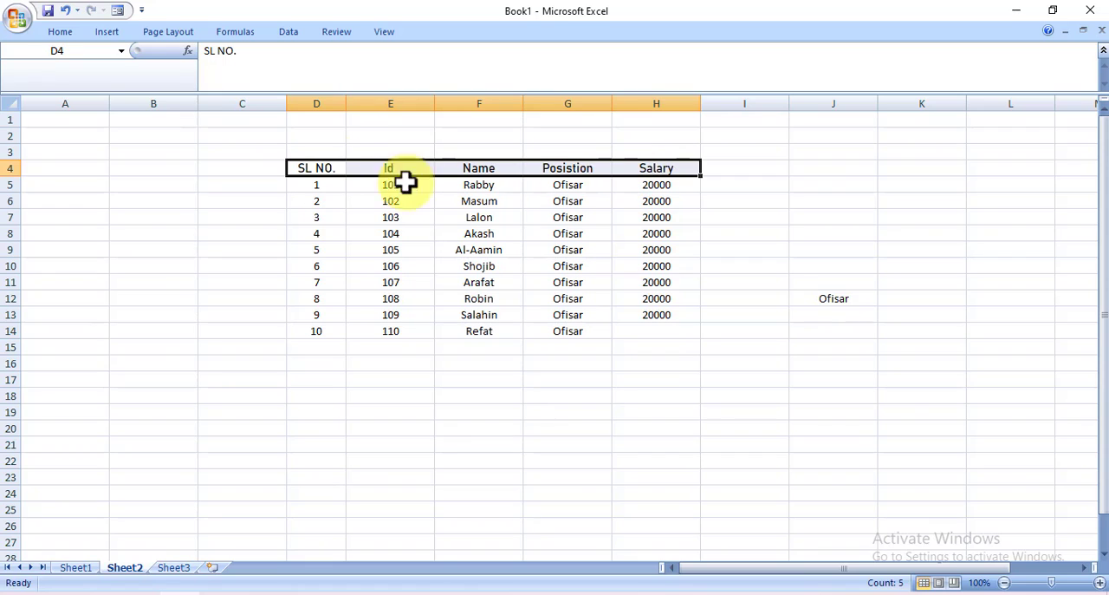
click(62, 32)
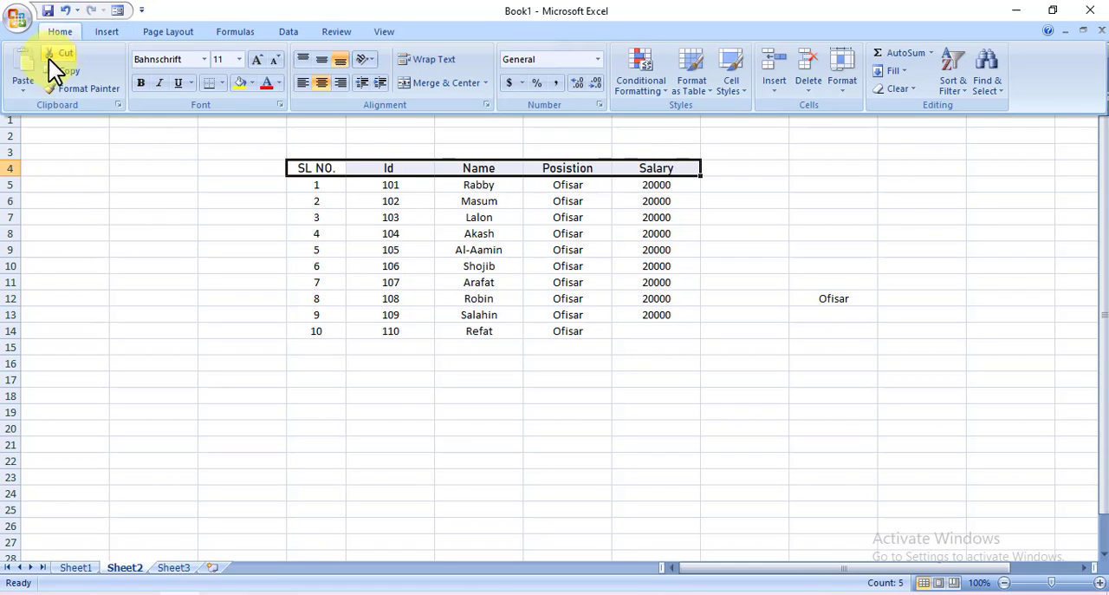
click(241, 59)
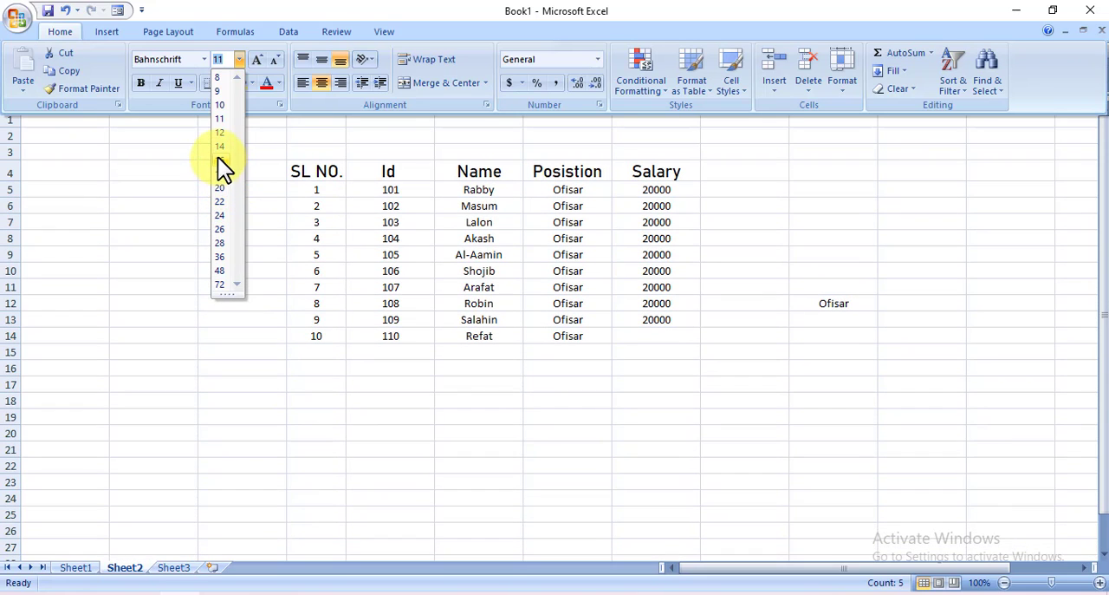
click(218, 162)
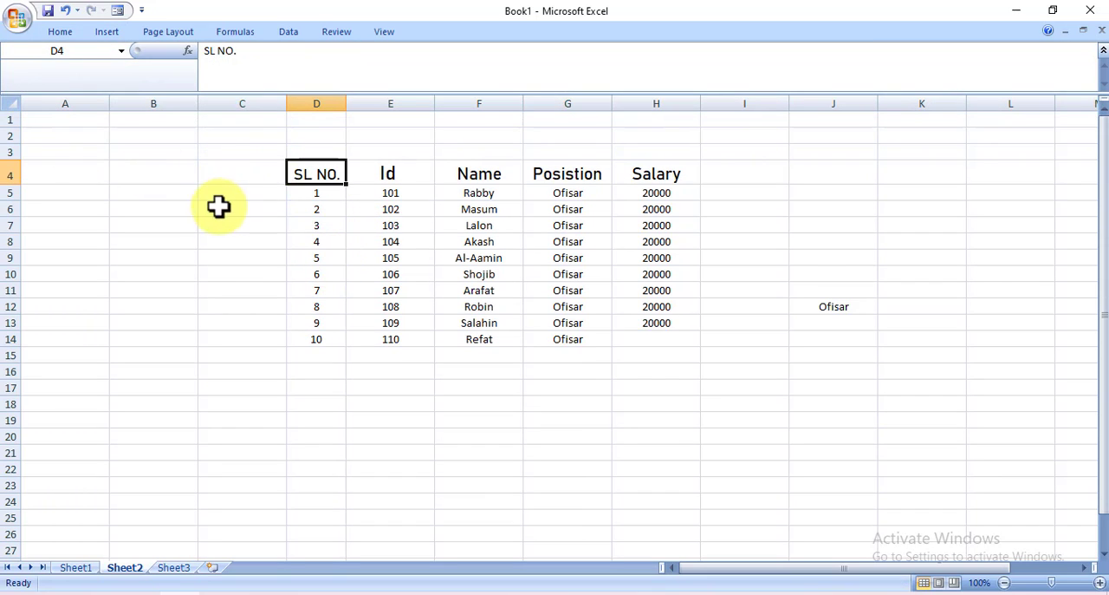
drag(302, 171, 652, 176)
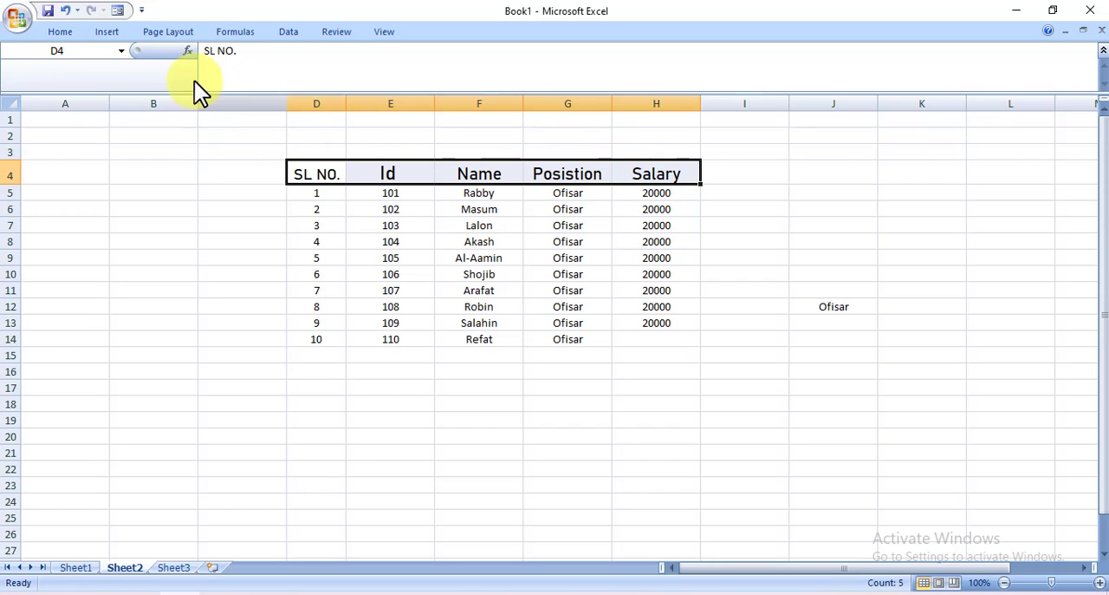
click(63, 35)
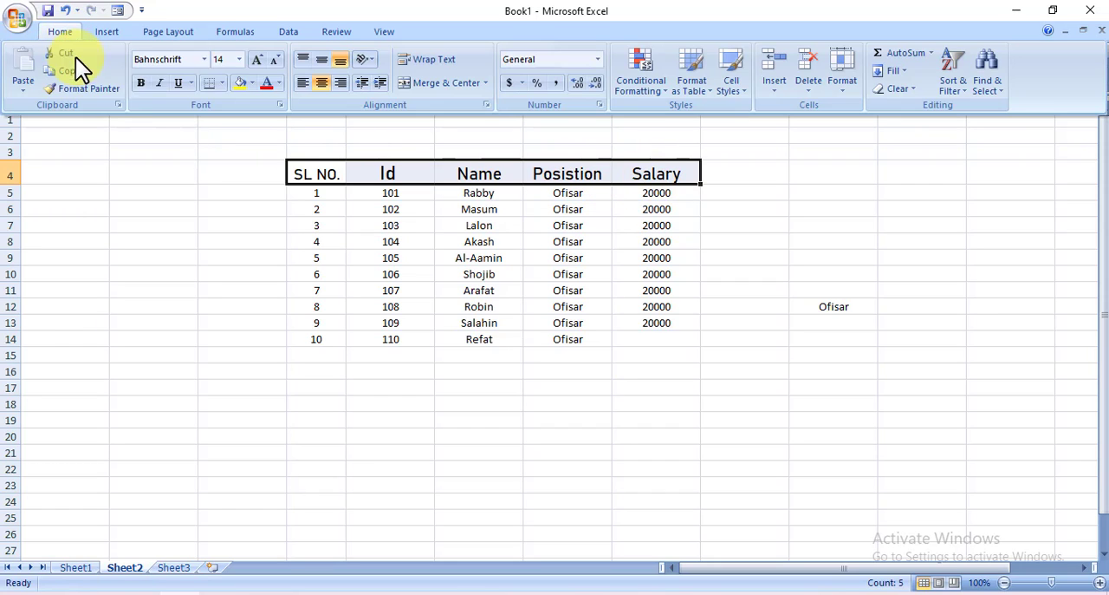
click(260, 56)
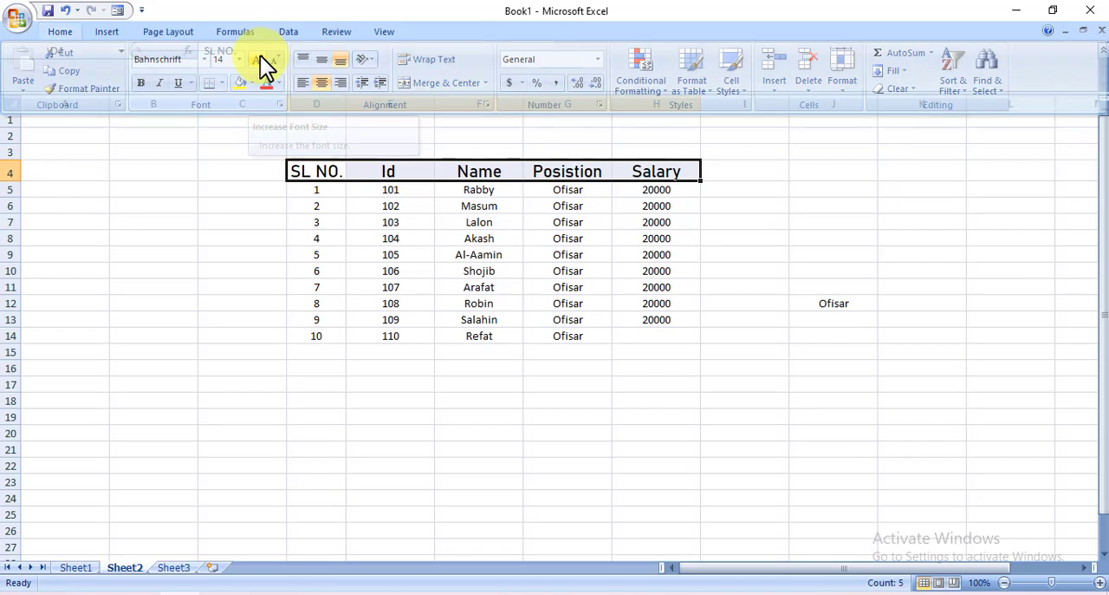
click(263, 55)
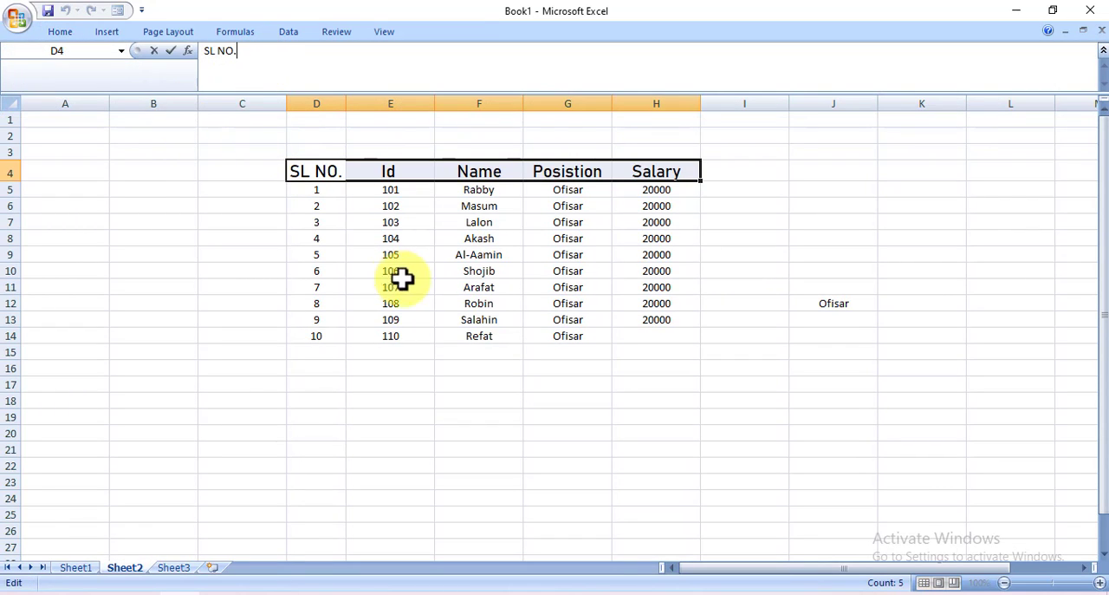
click(58, 37)
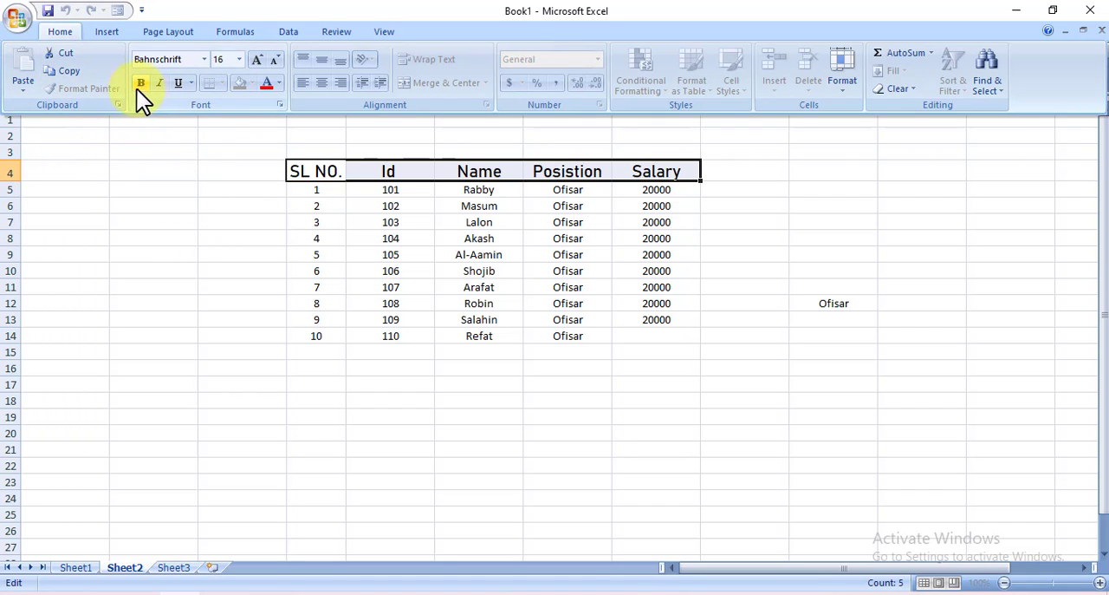
click(292, 173)
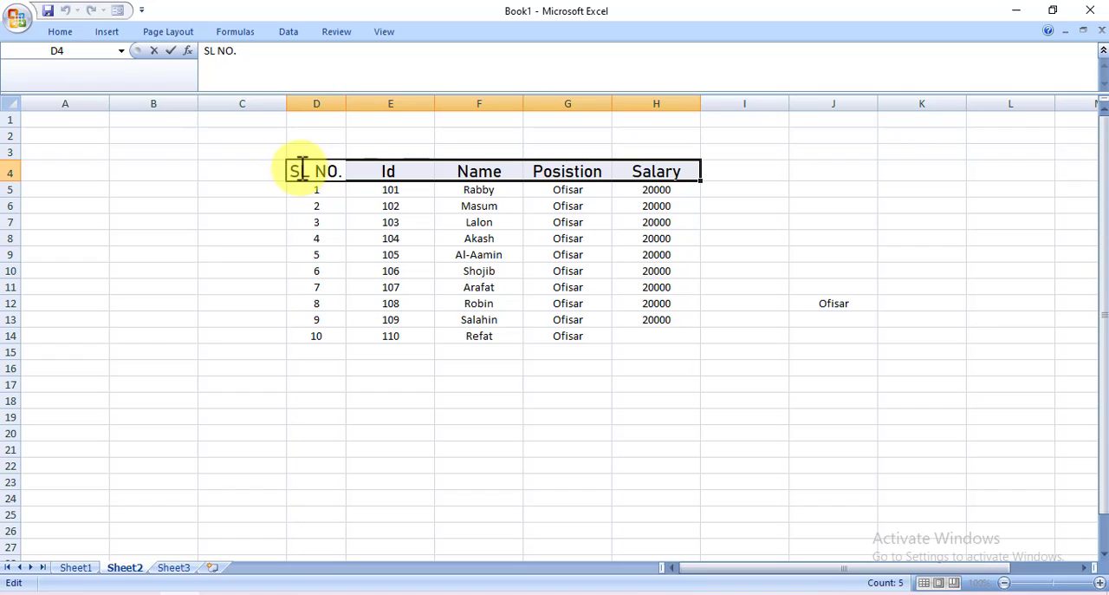
drag(300, 172, 544, 182)
click(589, 276)
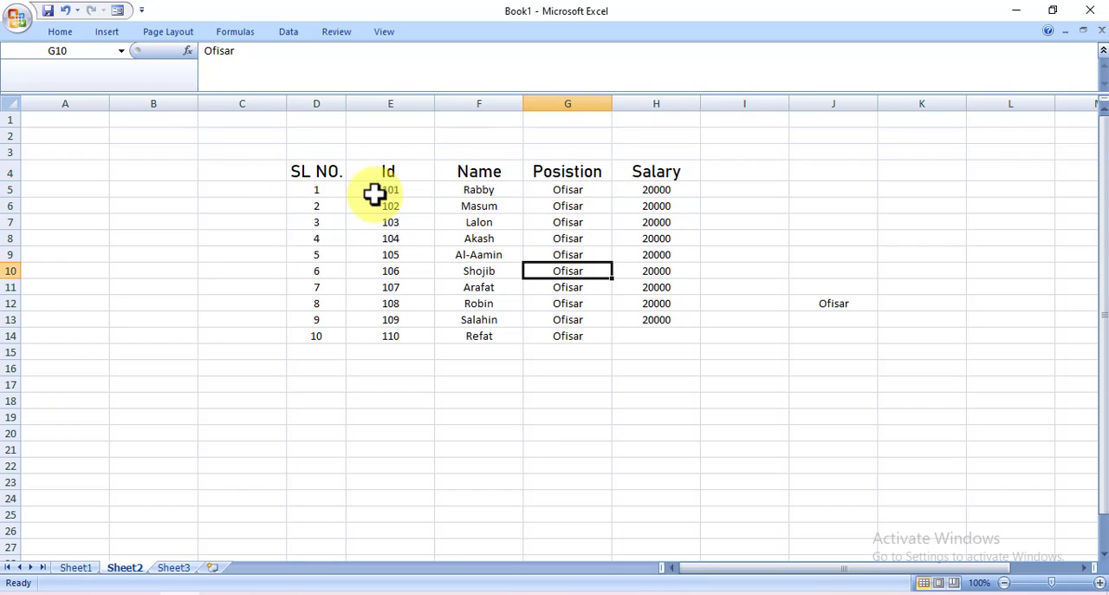
Make the header row text in D4:H4 bold
drag(297, 169, 636, 175)
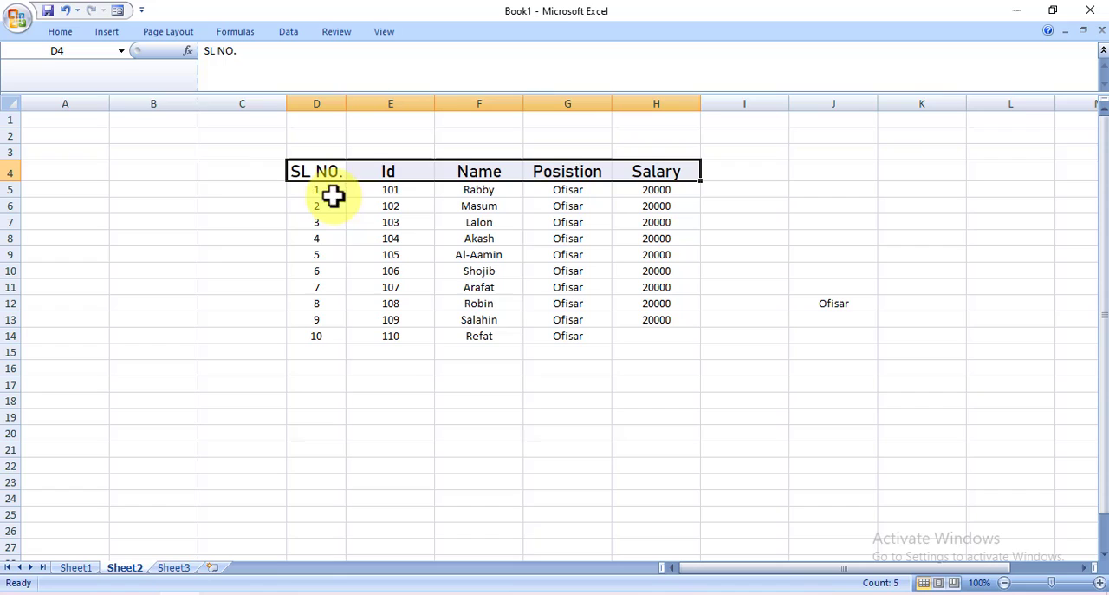
click(61, 33)
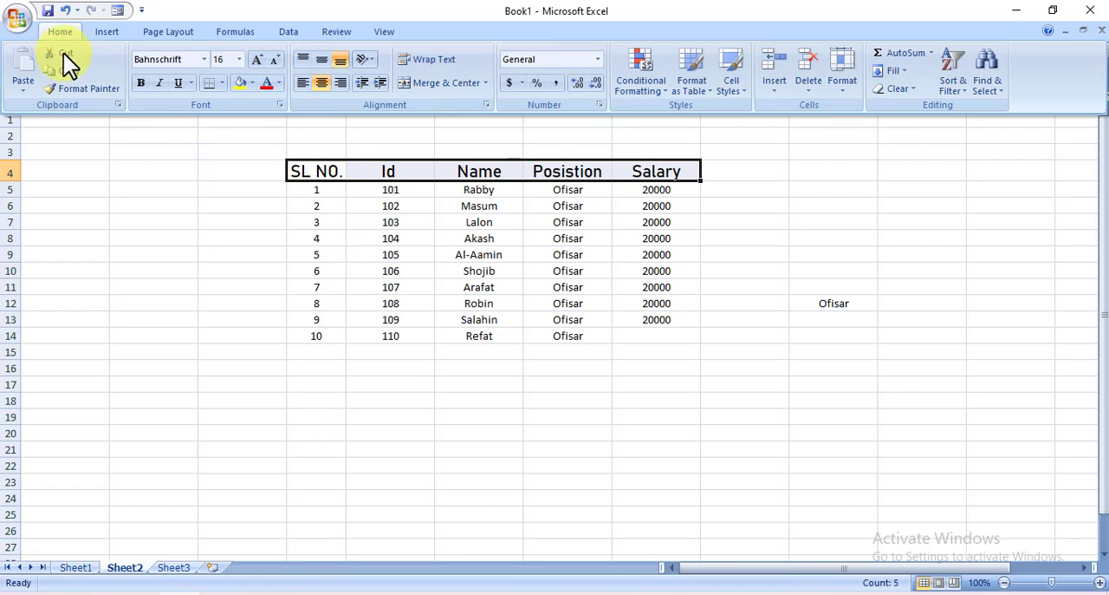
click(141, 83)
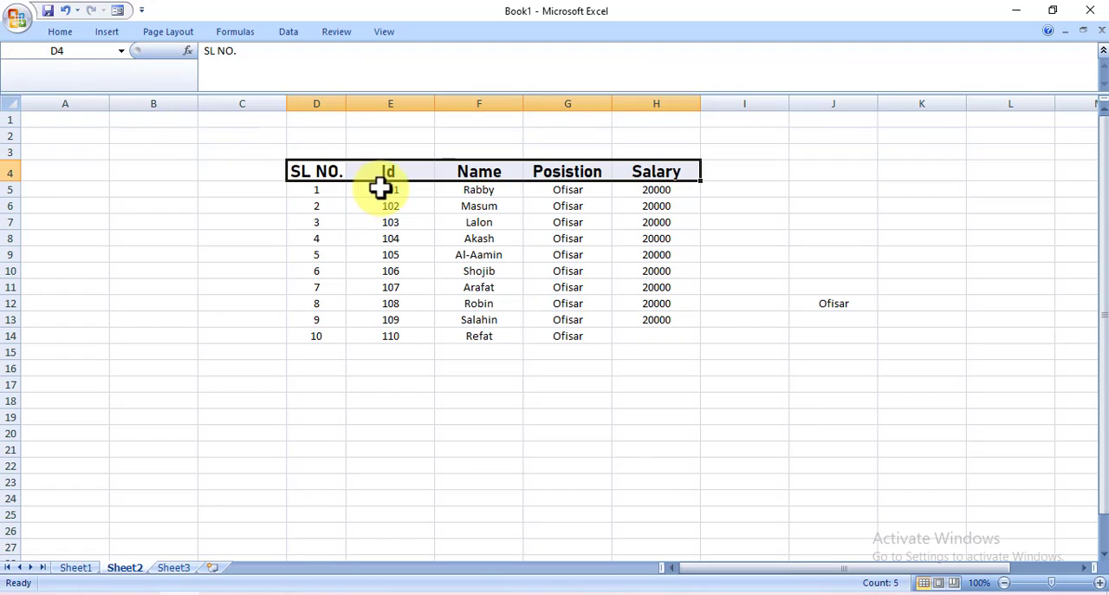
Italicize the header row text in D4:H4
click(556, 594)
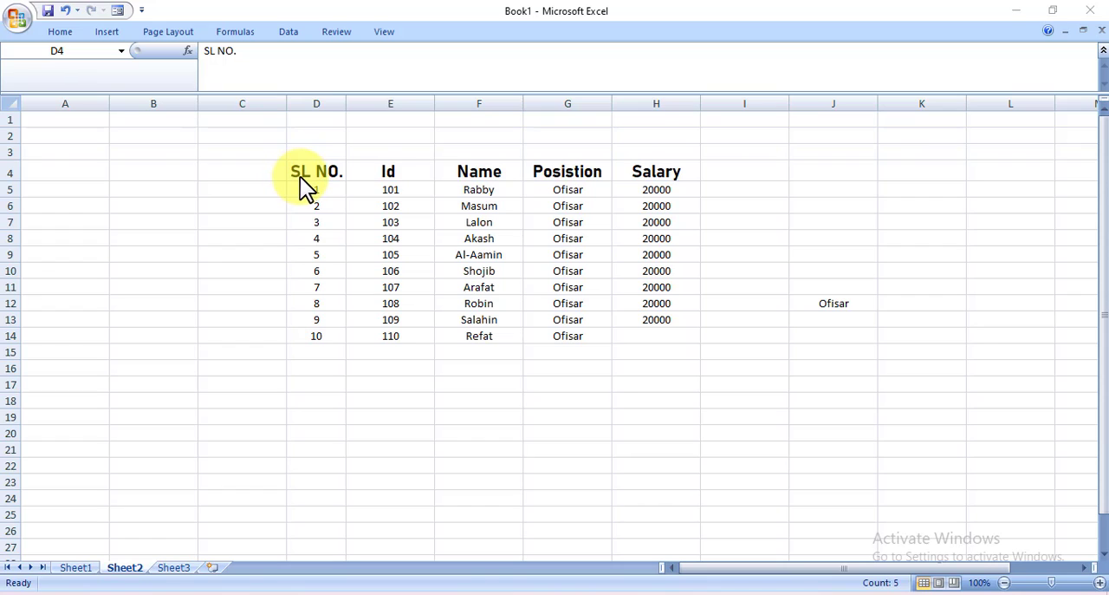
drag(300, 176, 656, 172)
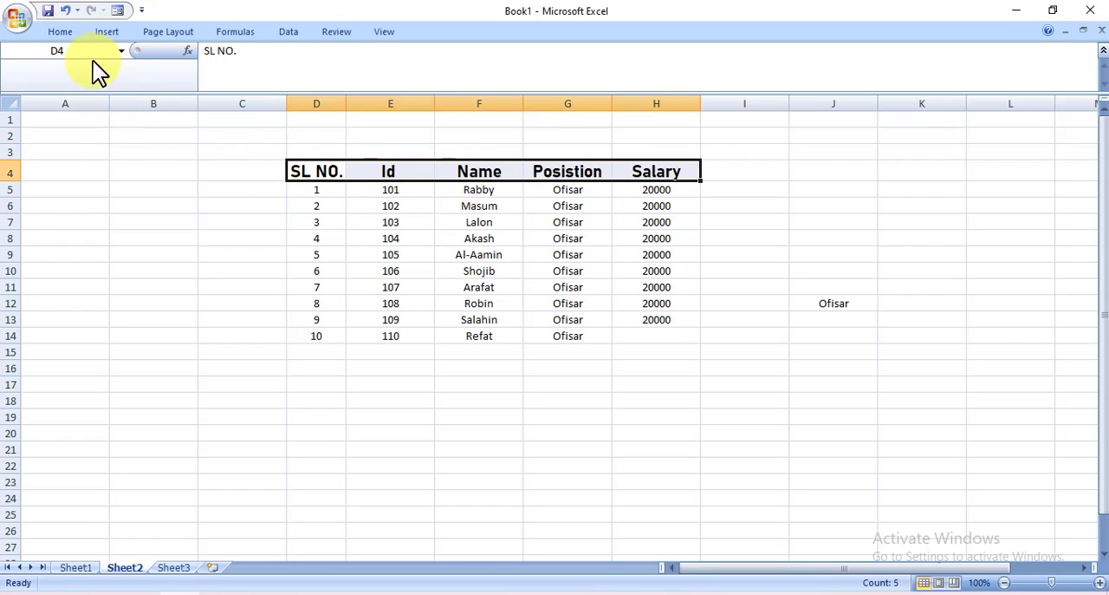
click(67, 37)
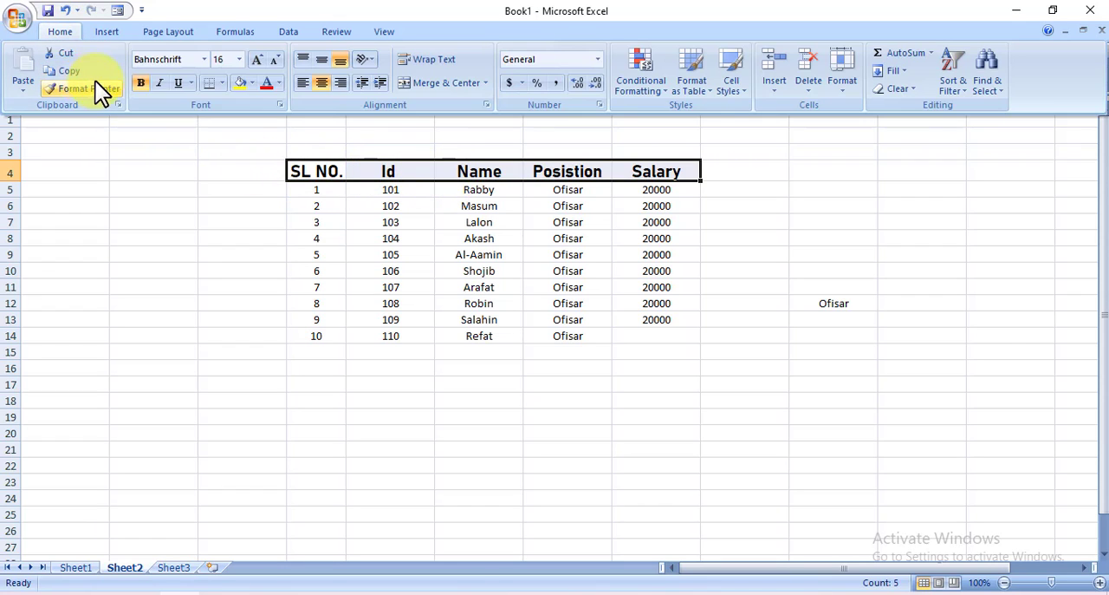
click(160, 82)
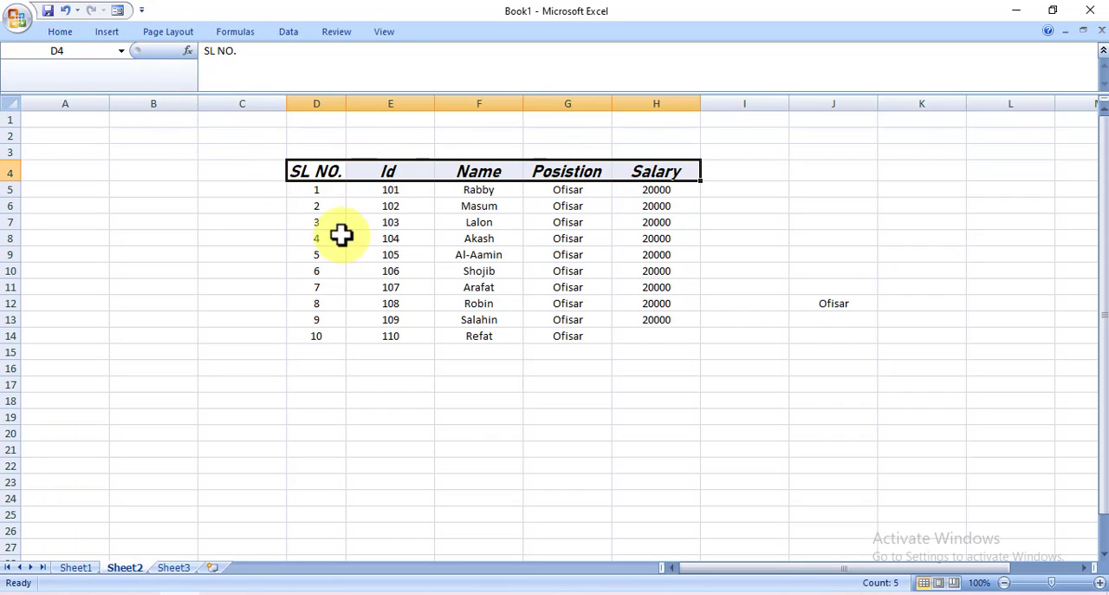
Apply a single underline to the header row text in D4:H4
click(61, 32)
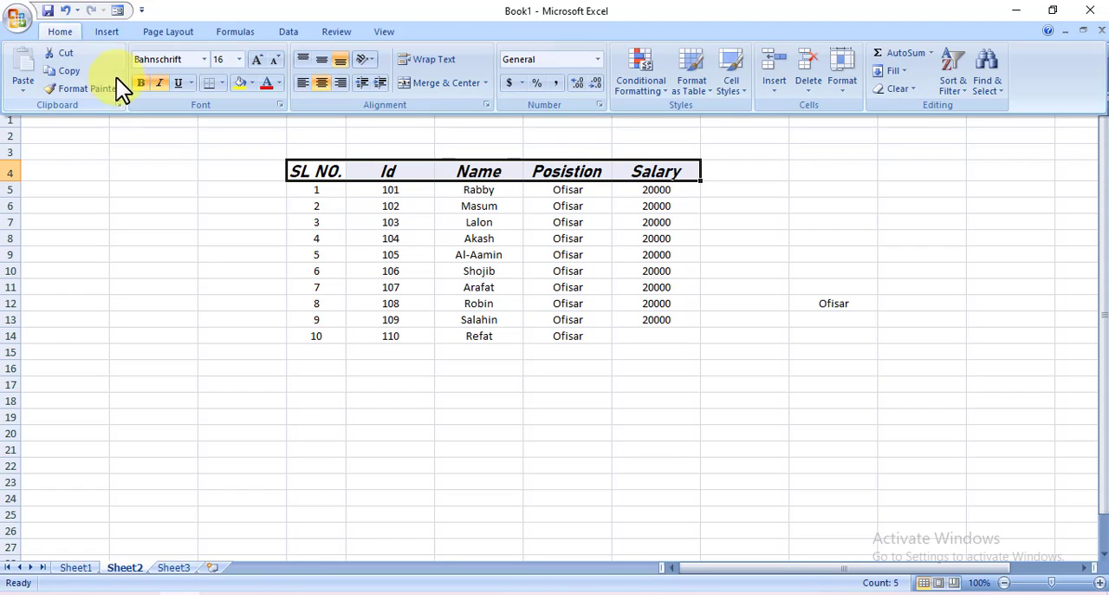
click(177, 84)
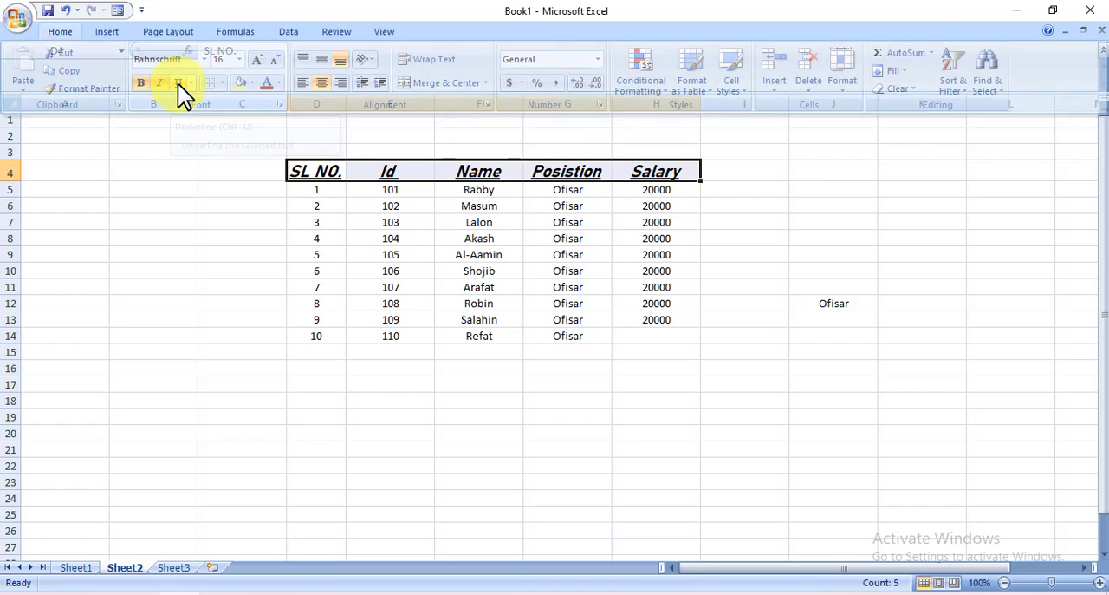
click(216, 240)
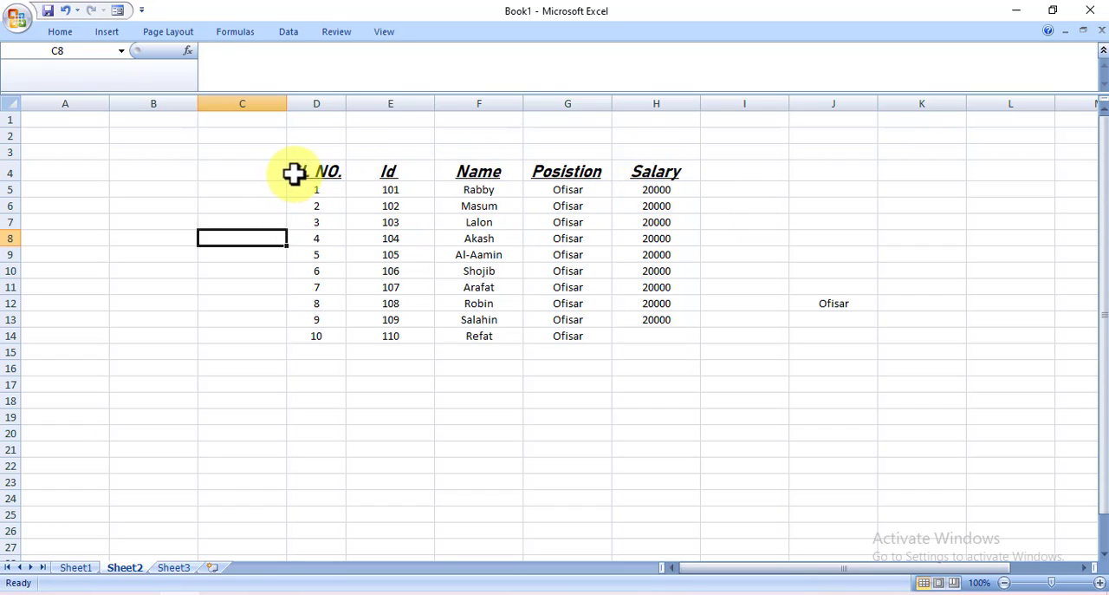
Apply a double underline to the header row text in D4:H4
drag(295, 173, 636, 173)
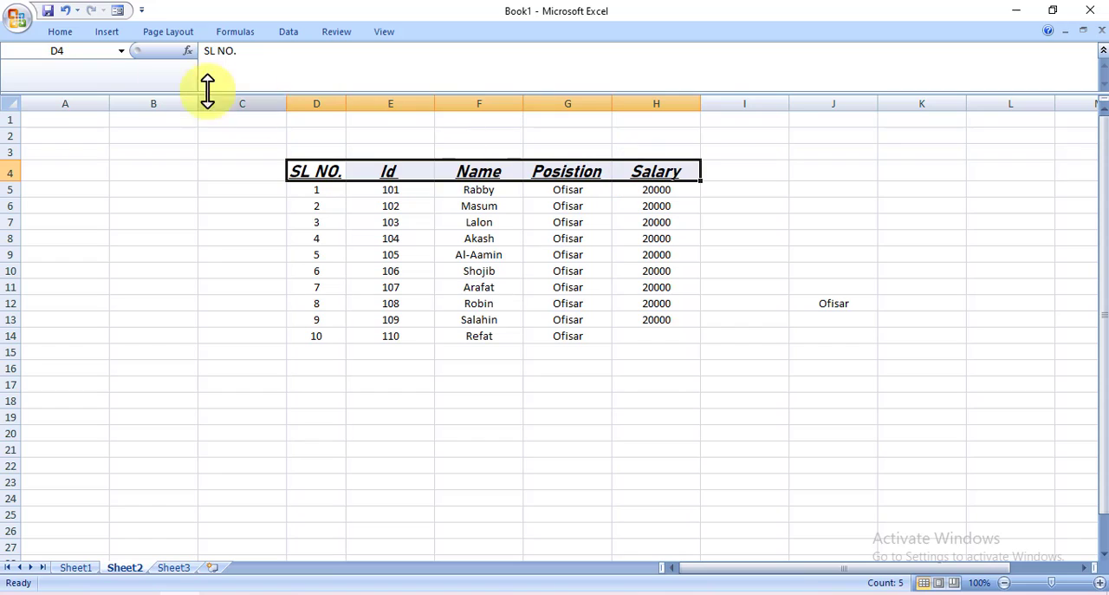
click(60, 35)
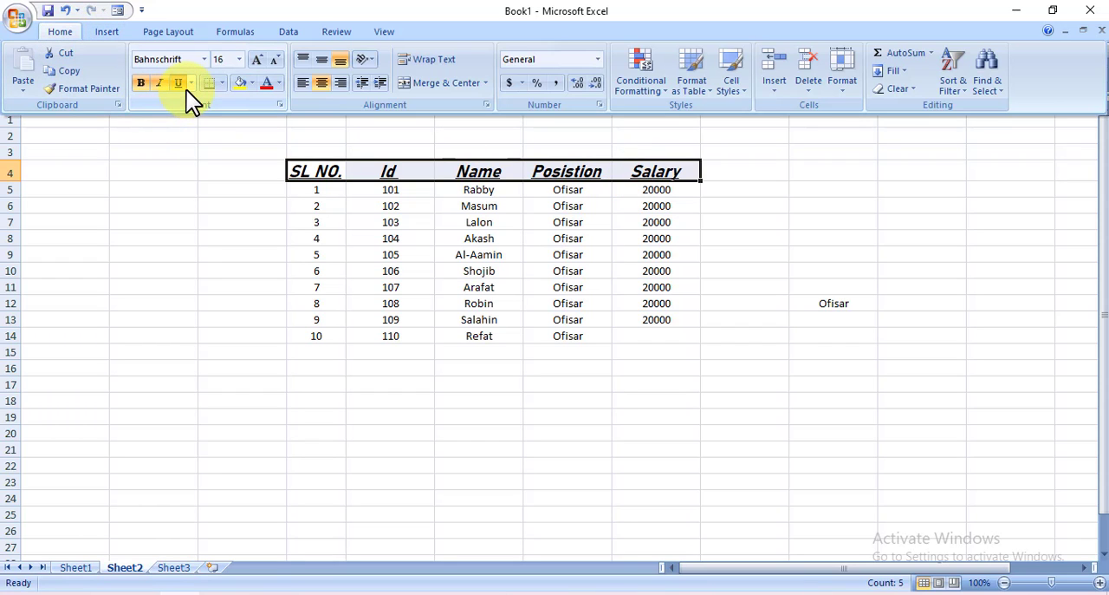
click(191, 84)
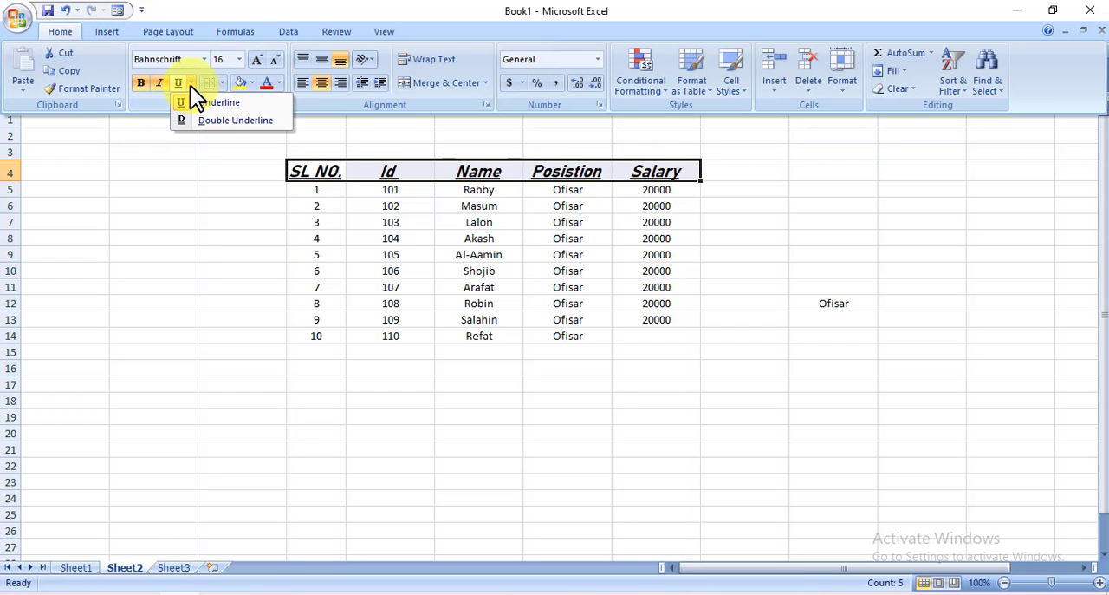
click(217, 122)
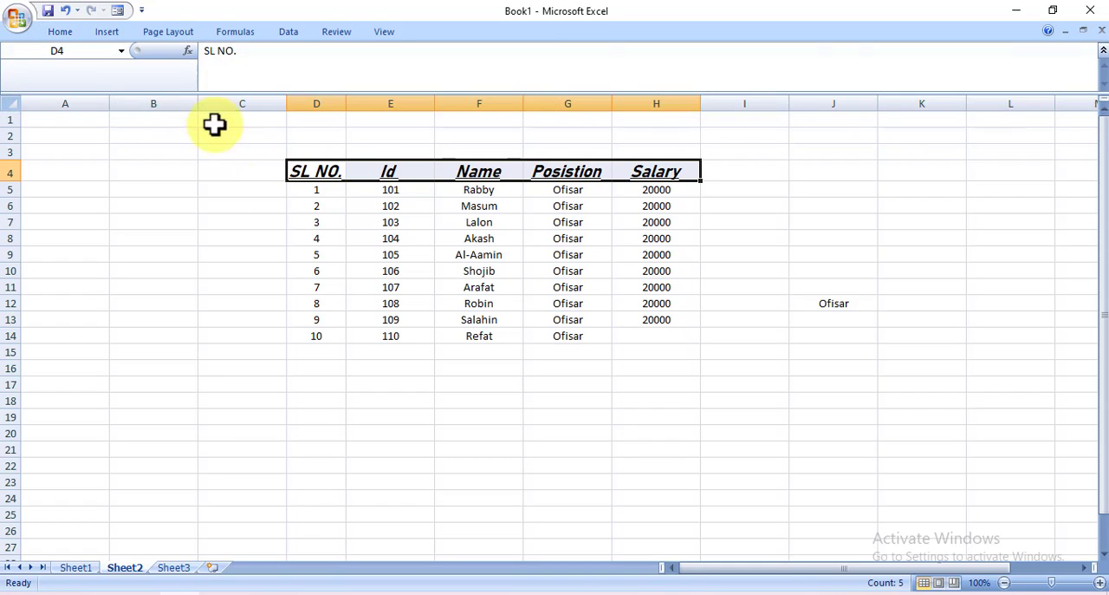
click(228, 202)
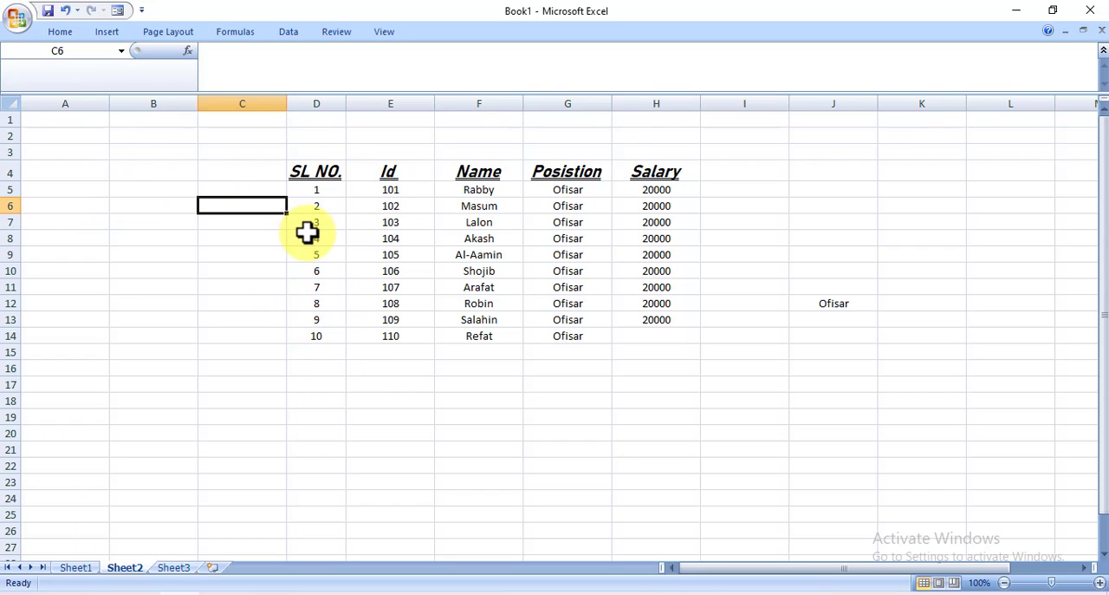
click(59, 32)
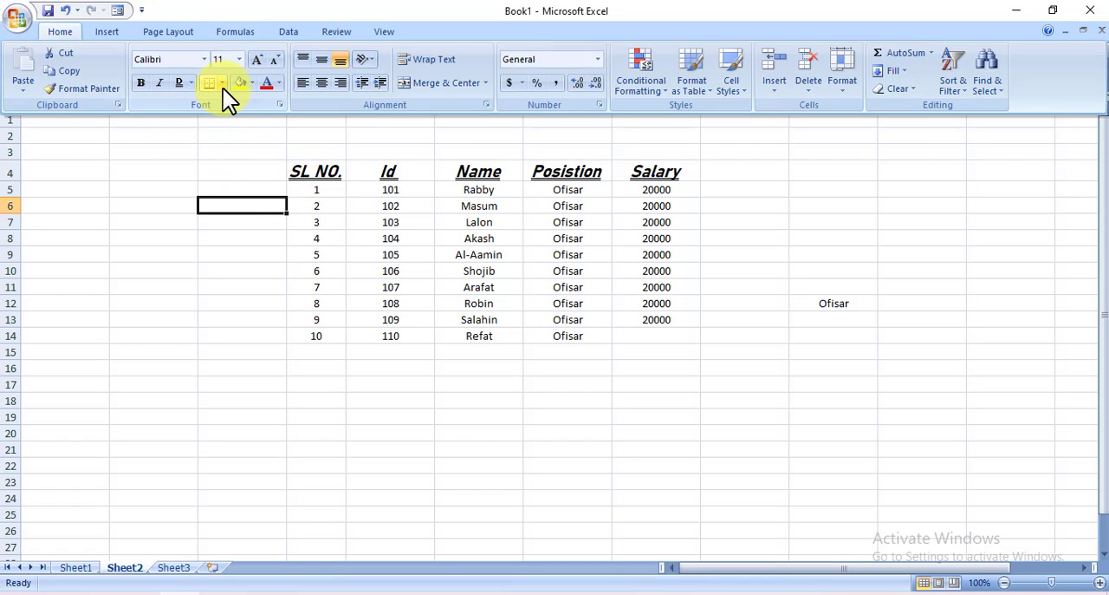
click(287, 159)
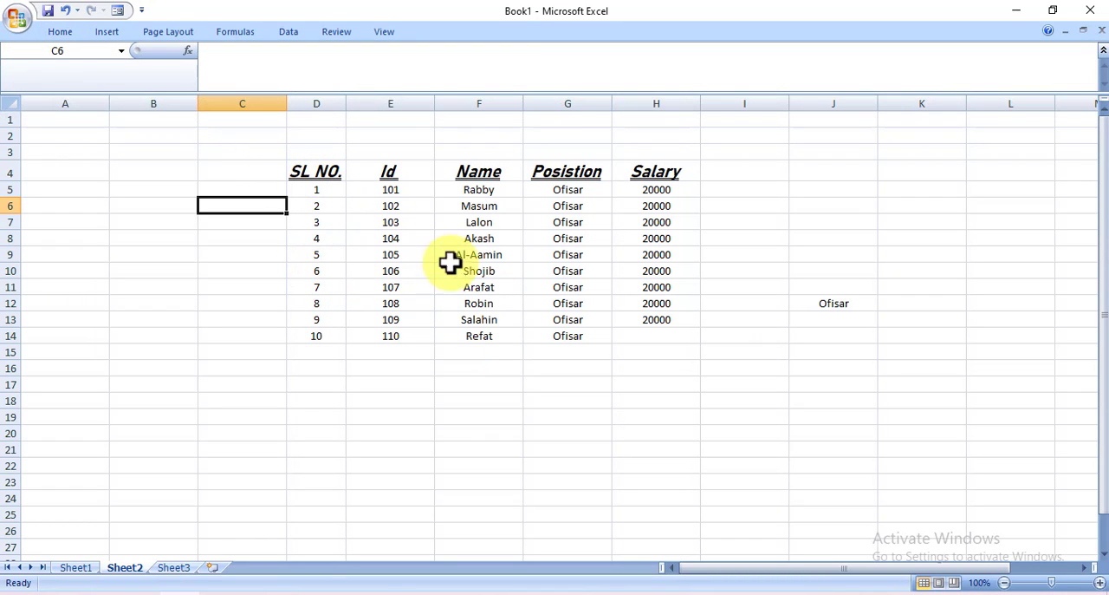
Check the borderless table in Print Preview and return to the worksheet
click(13, 24)
mouse_move(64, 202)
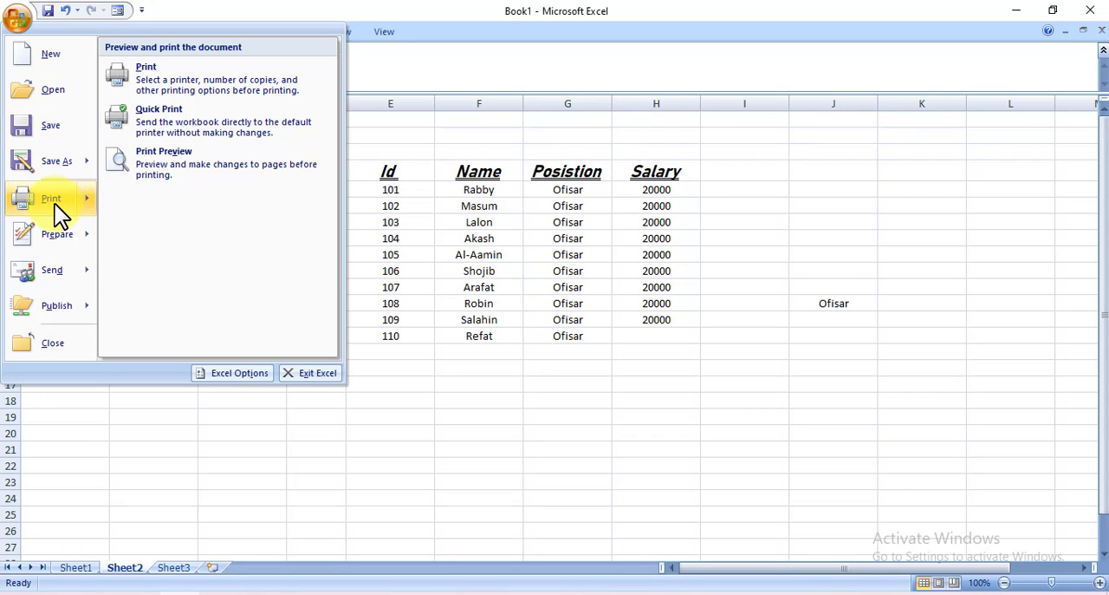
click(177, 164)
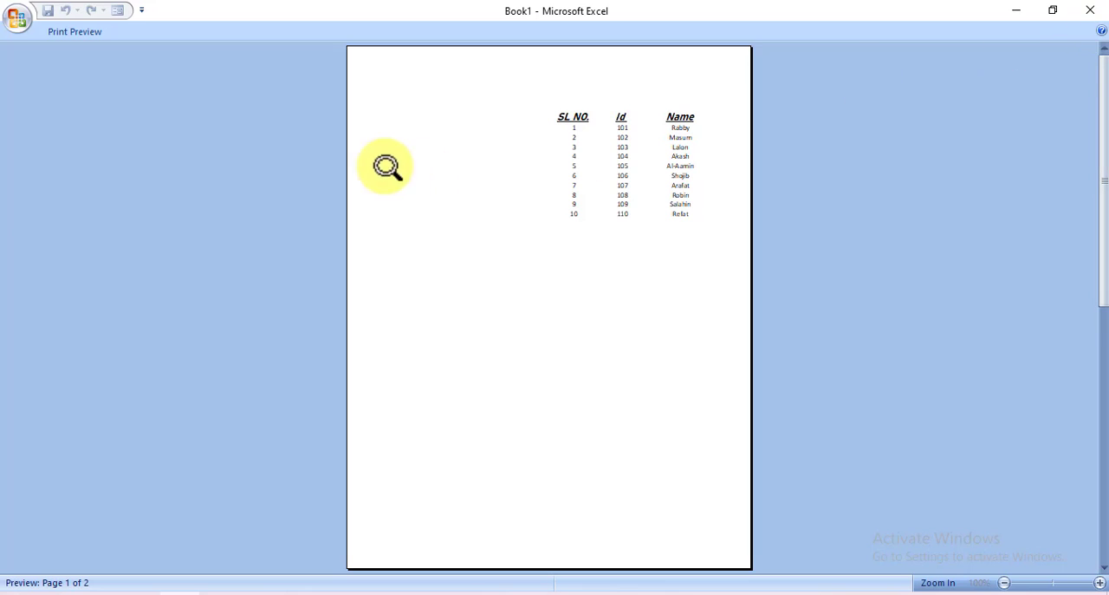
click(1093, 21)
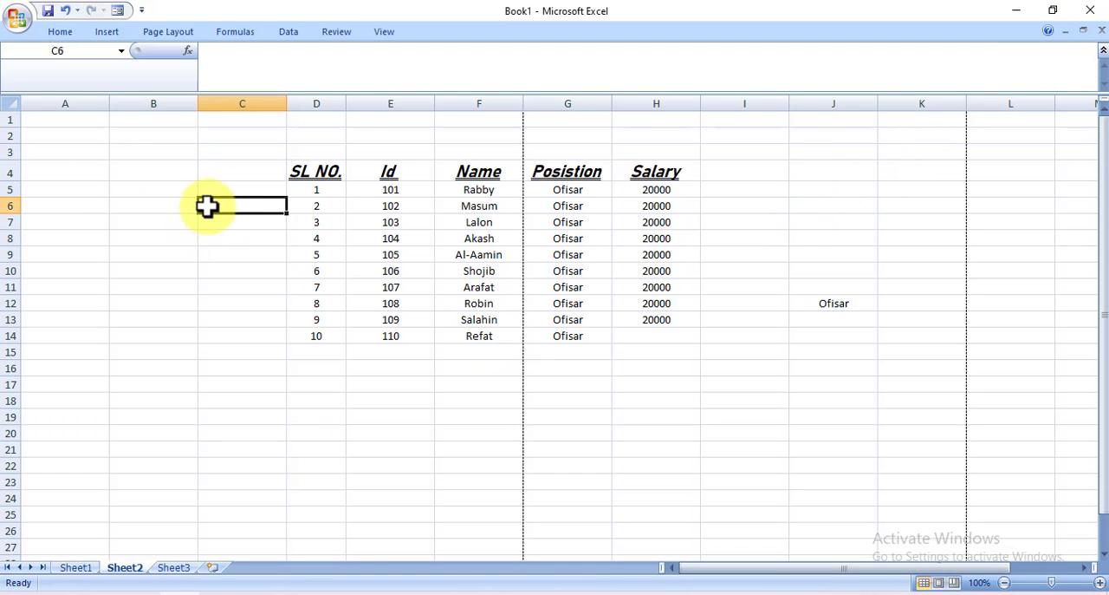
Apply All Borders to the whole employee table in D4:H14
drag(290, 165, 633, 330)
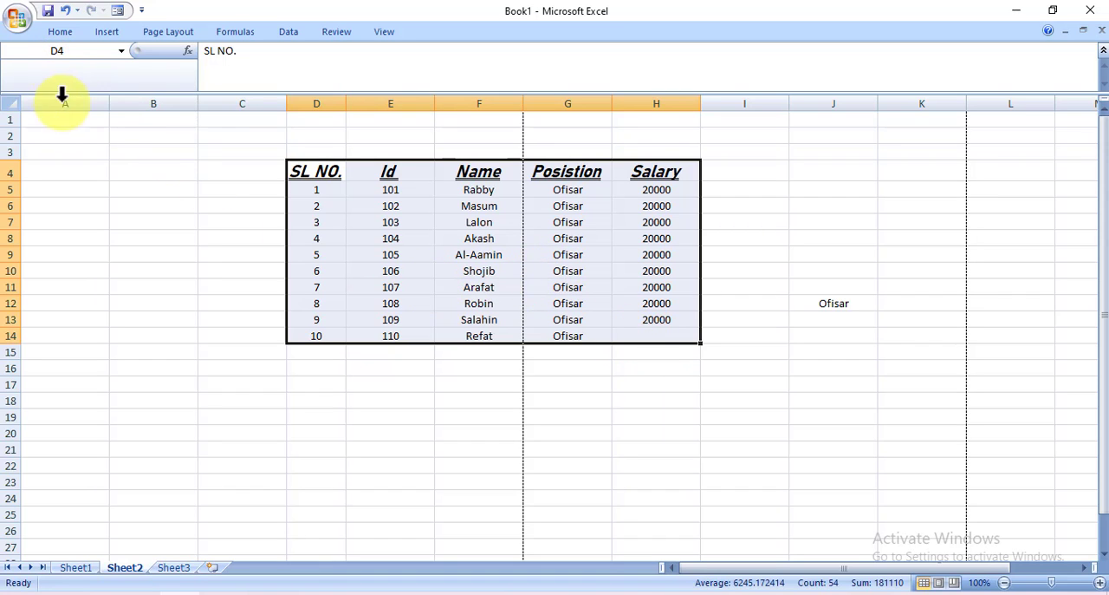
click(60, 32)
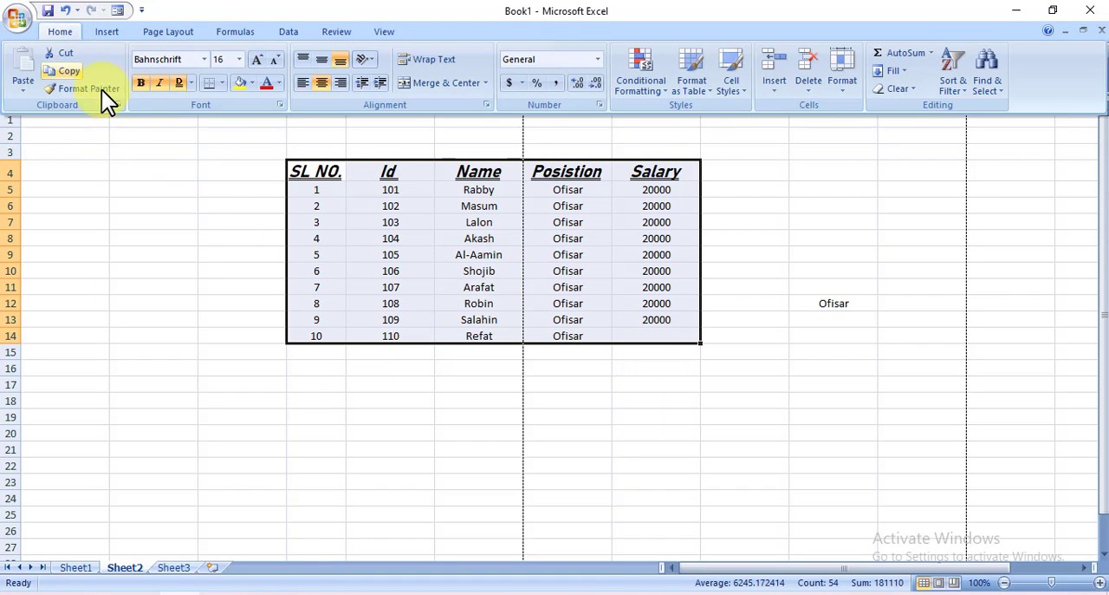
click(223, 83)
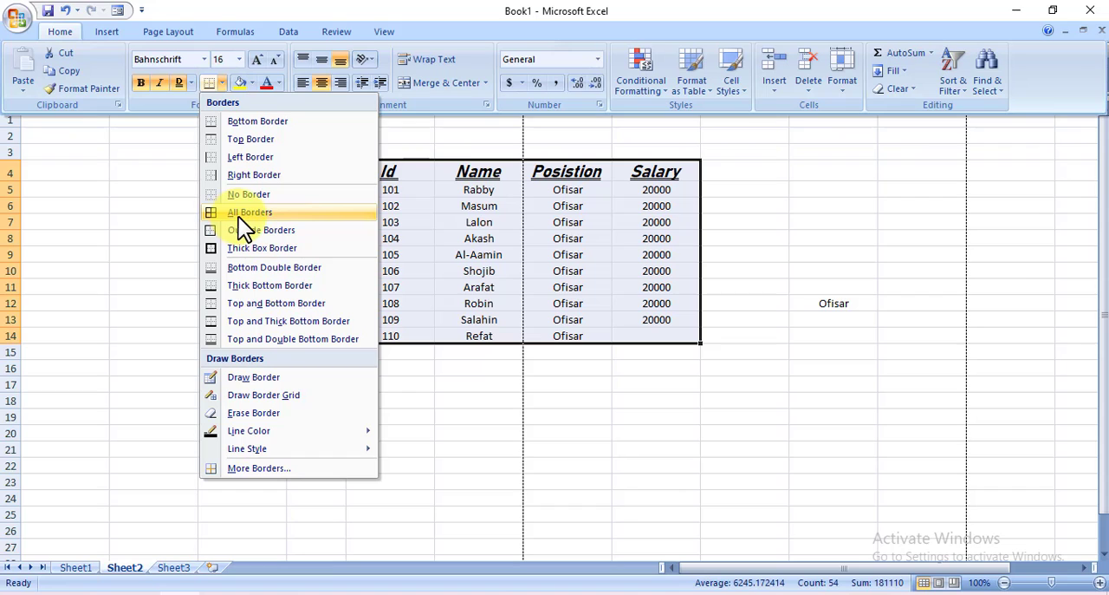
click(260, 213)
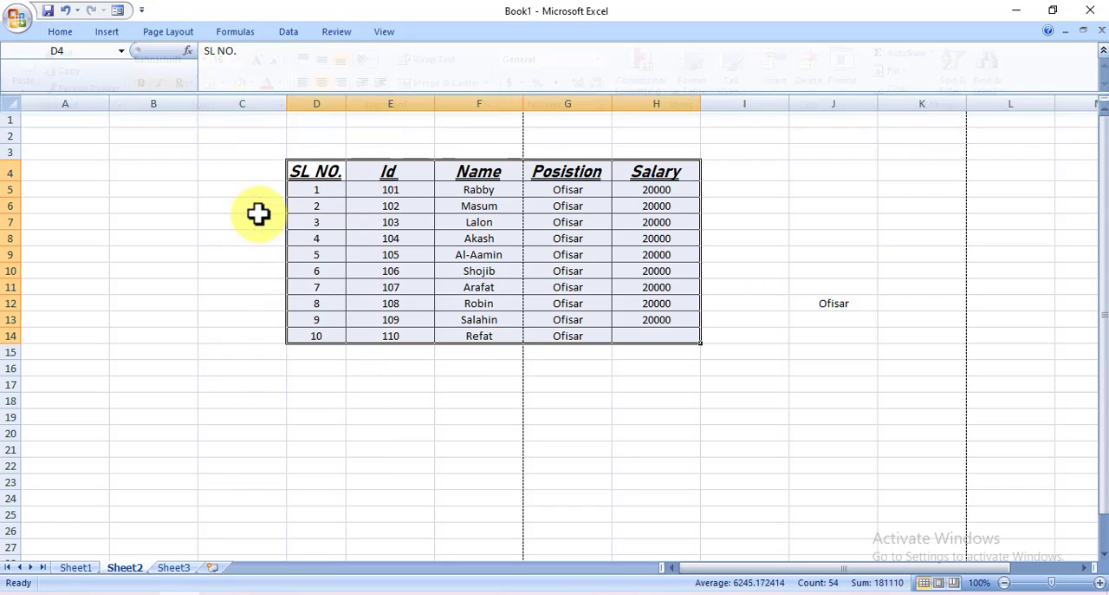
click(474, 437)
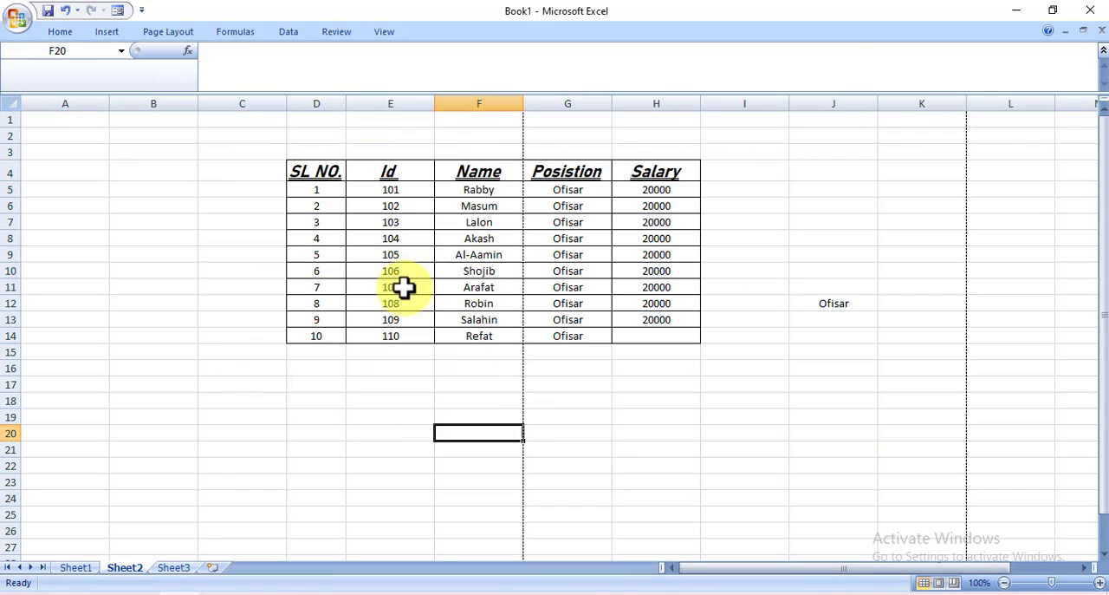
click(19, 18)
click(48, 201)
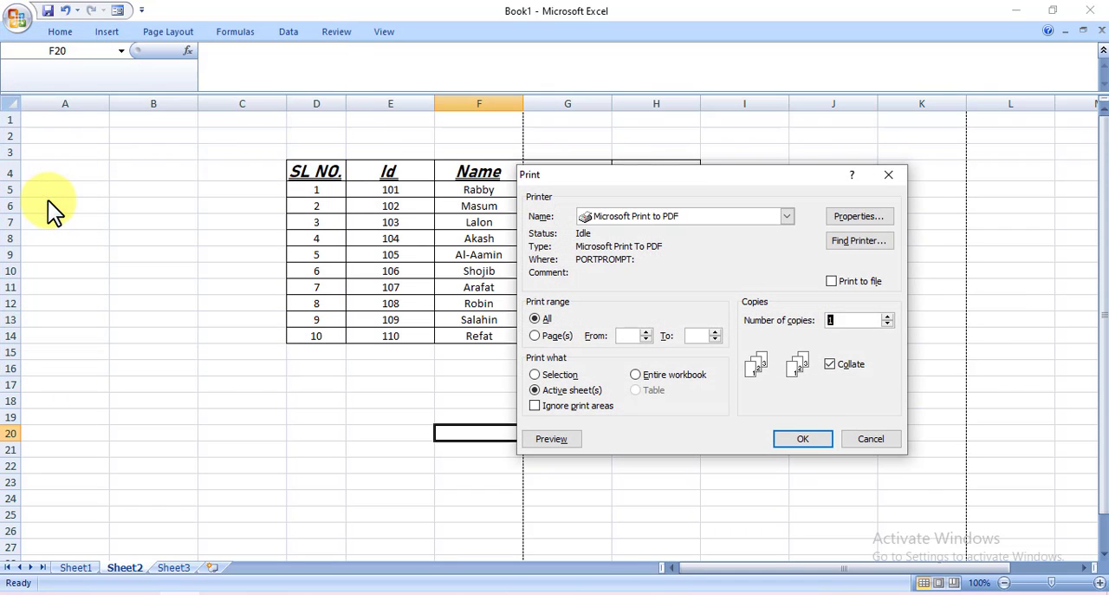
click(890, 174)
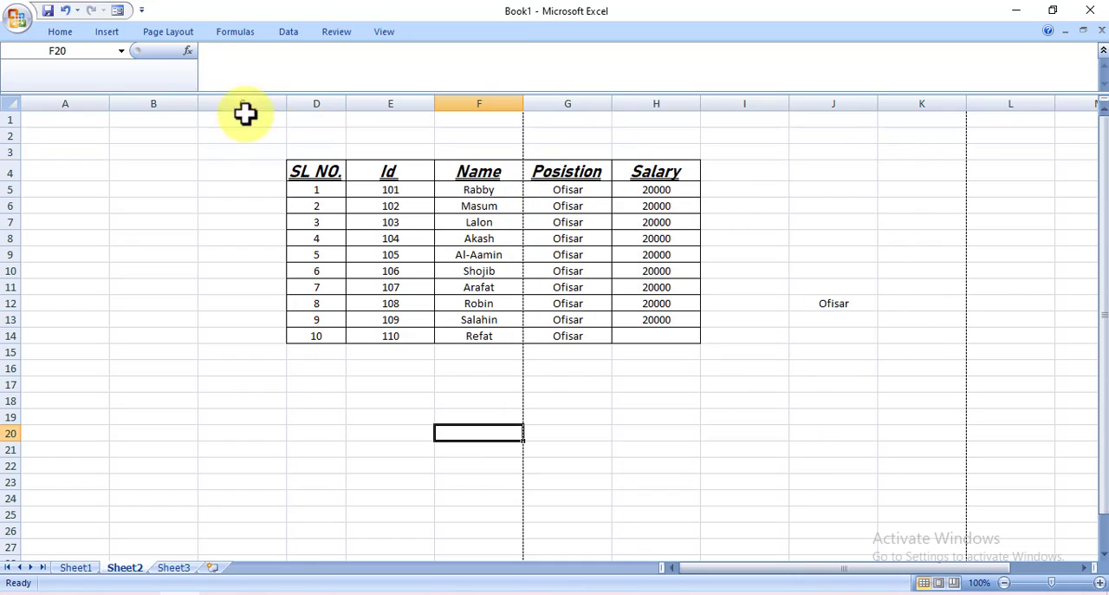
Check the bordered table in Print Preview and return to the worksheet
click(17, 20)
mouse_move(52, 203)
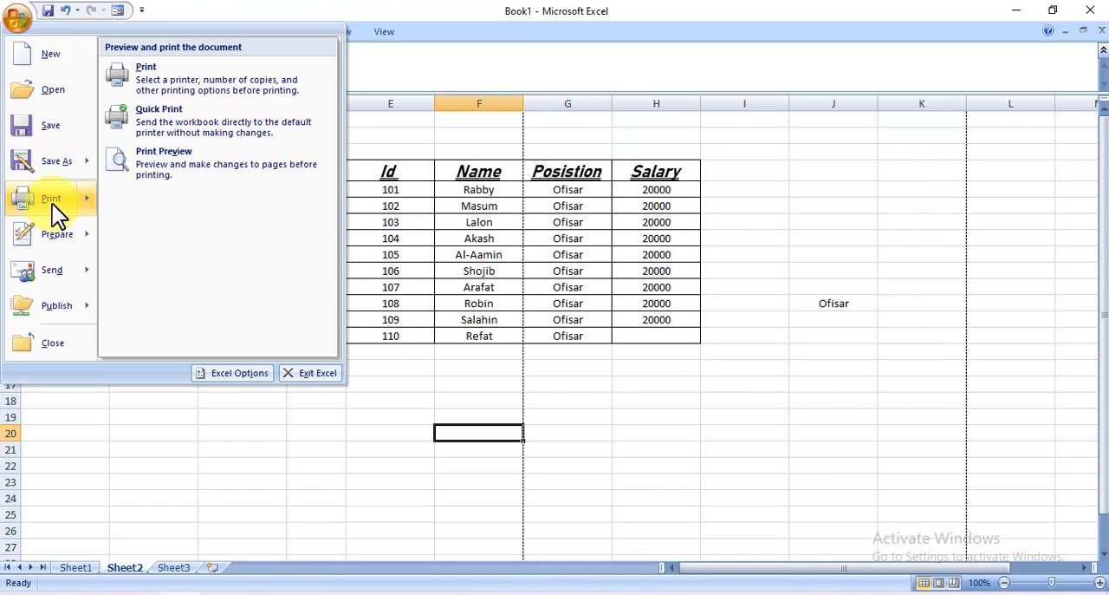
click(194, 163)
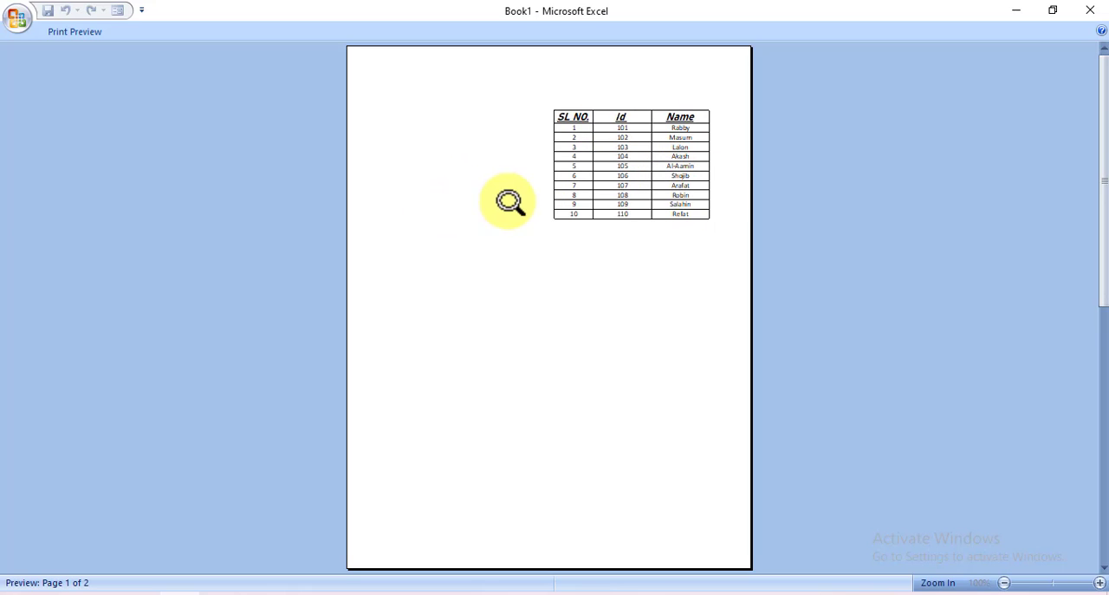
click(1091, 12)
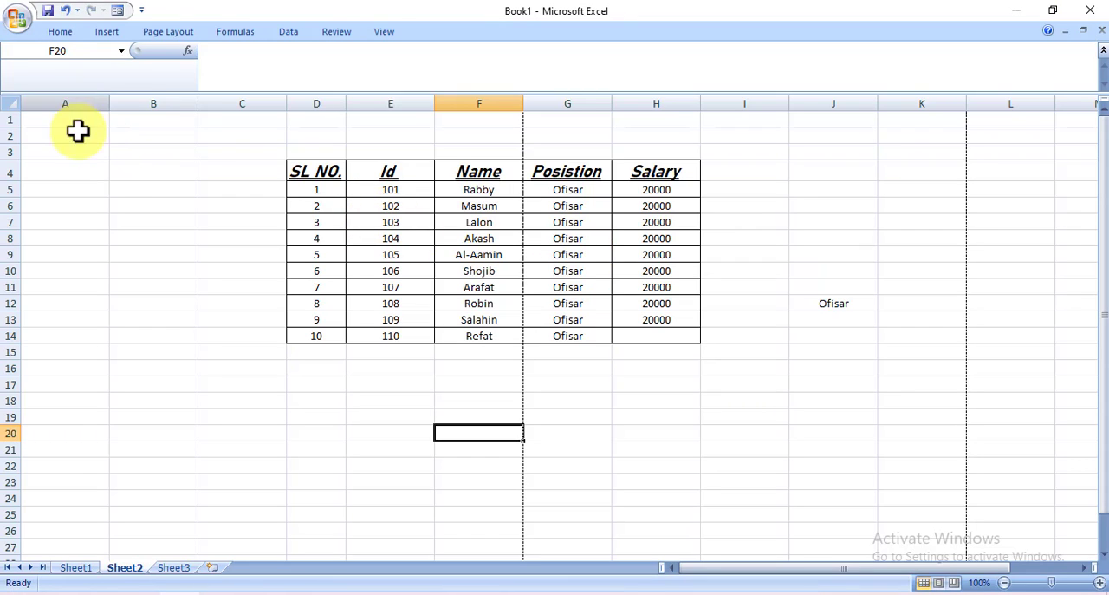
click(60, 32)
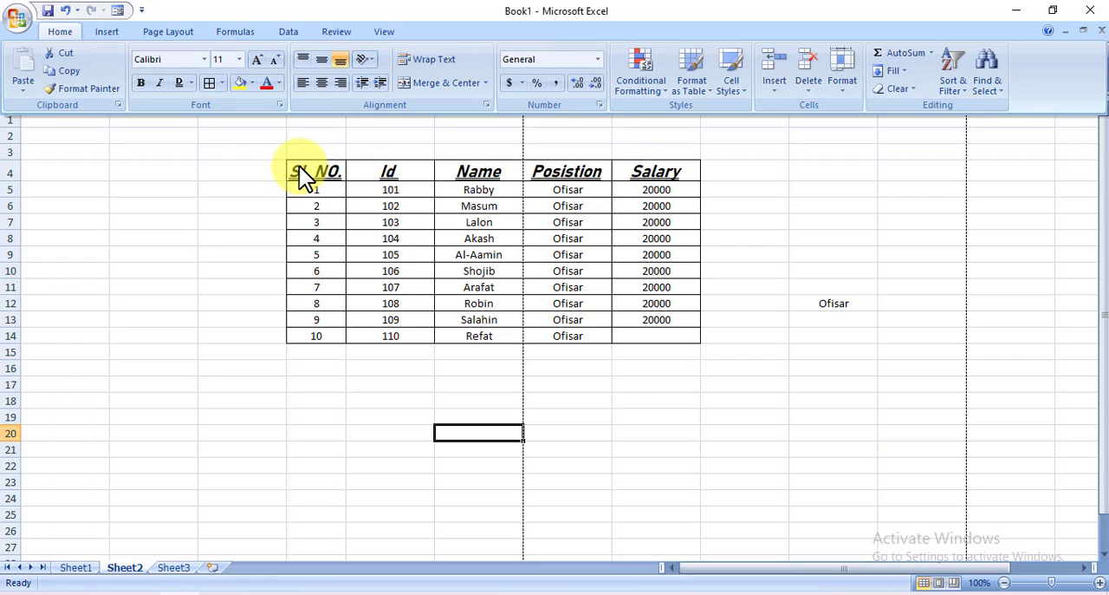
click(219, 191)
click(205, 223)
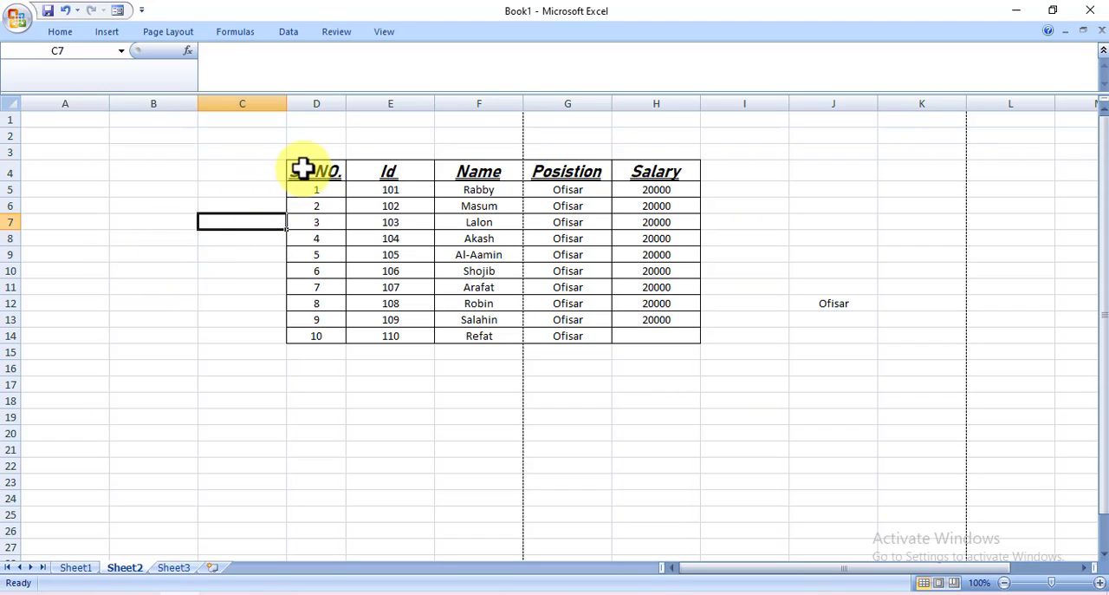
drag(302, 170, 651, 170)
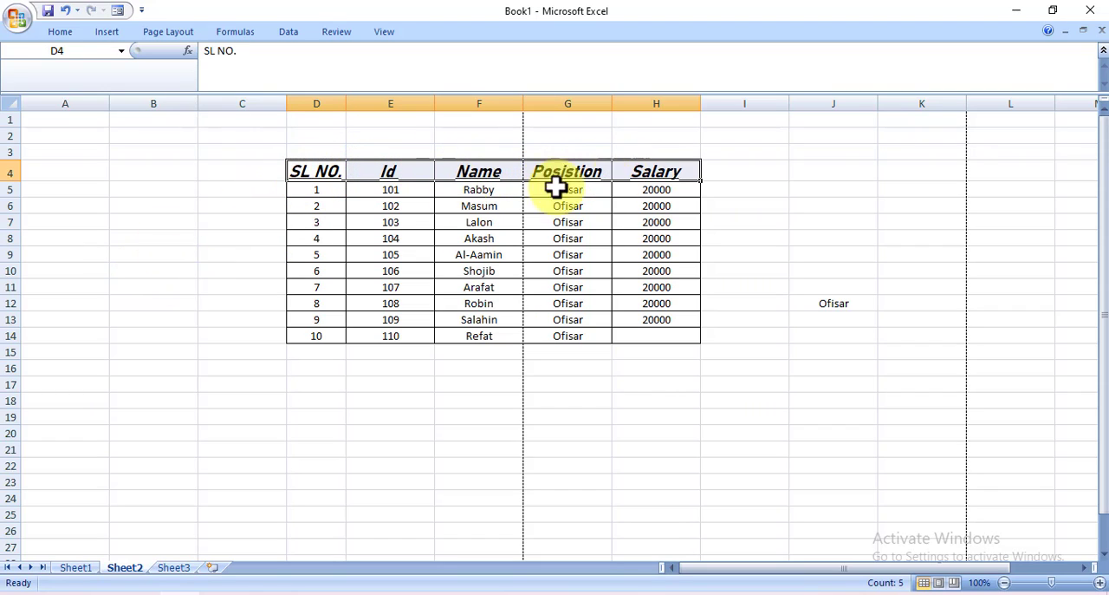
double_click(309, 170)
drag(312, 171, 514, 171)
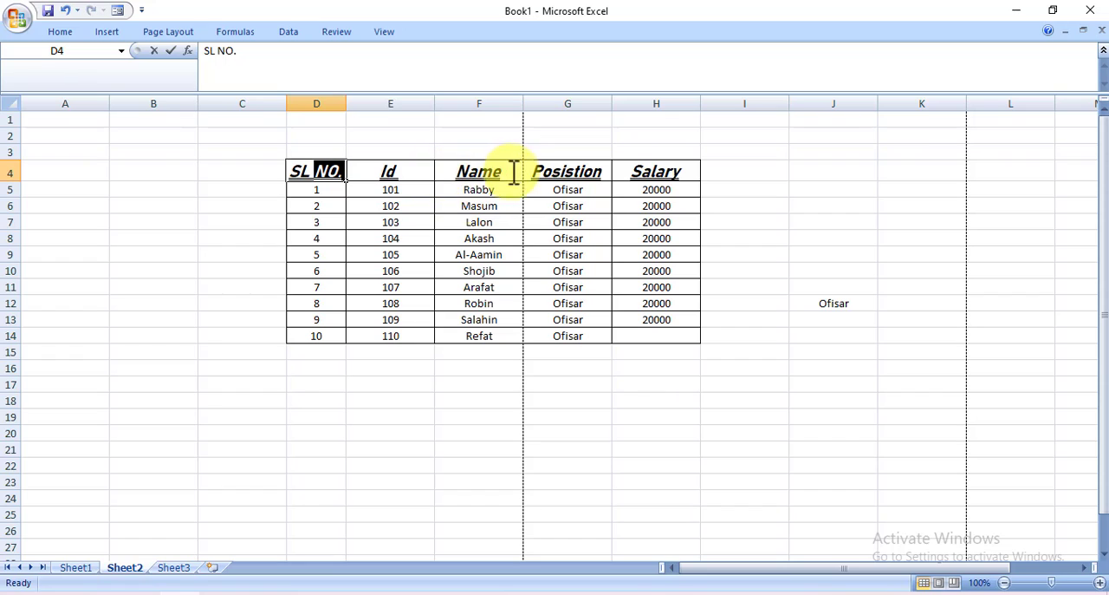
click(155, 236)
Fill the header row cells D4:H4 with the standard light blue colour
drag(318, 174, 633, 173)
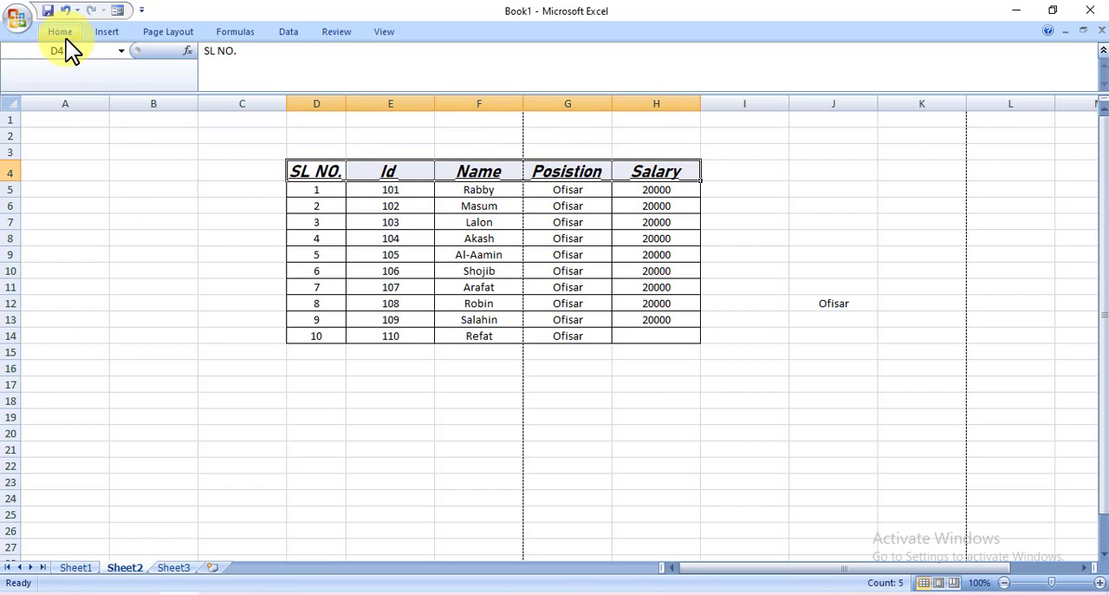
click(65, 38)
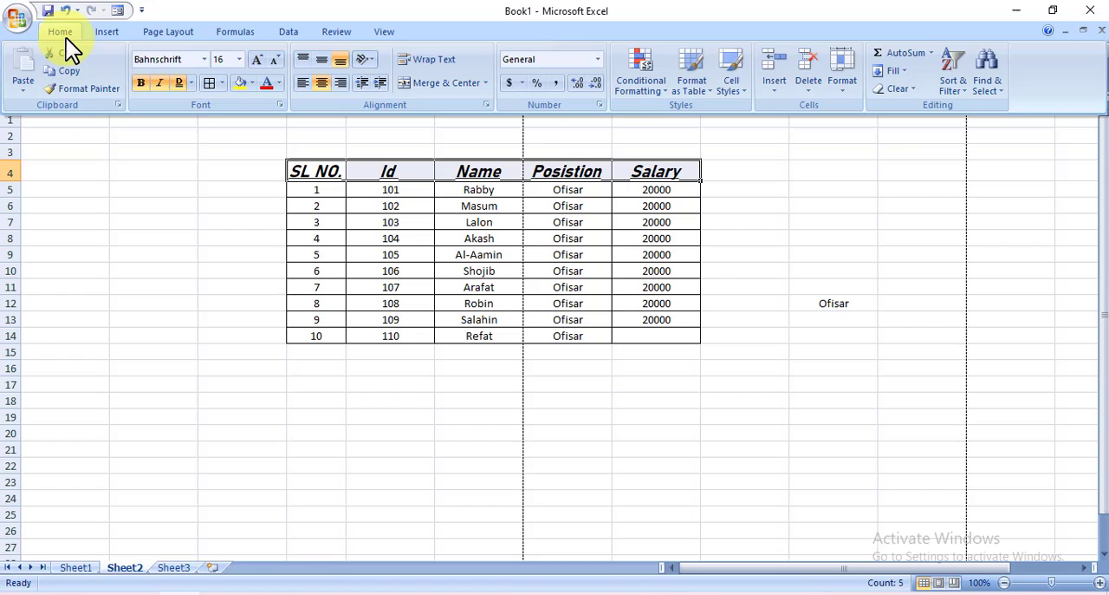
click(251, 81)
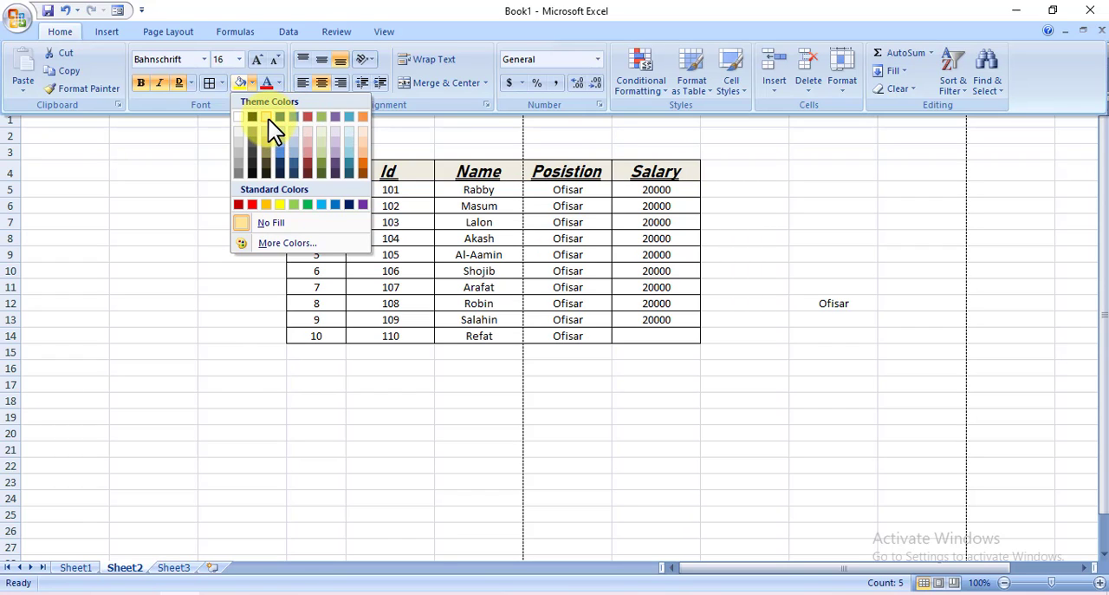
click(327, 207)
key(ctrl+F1)
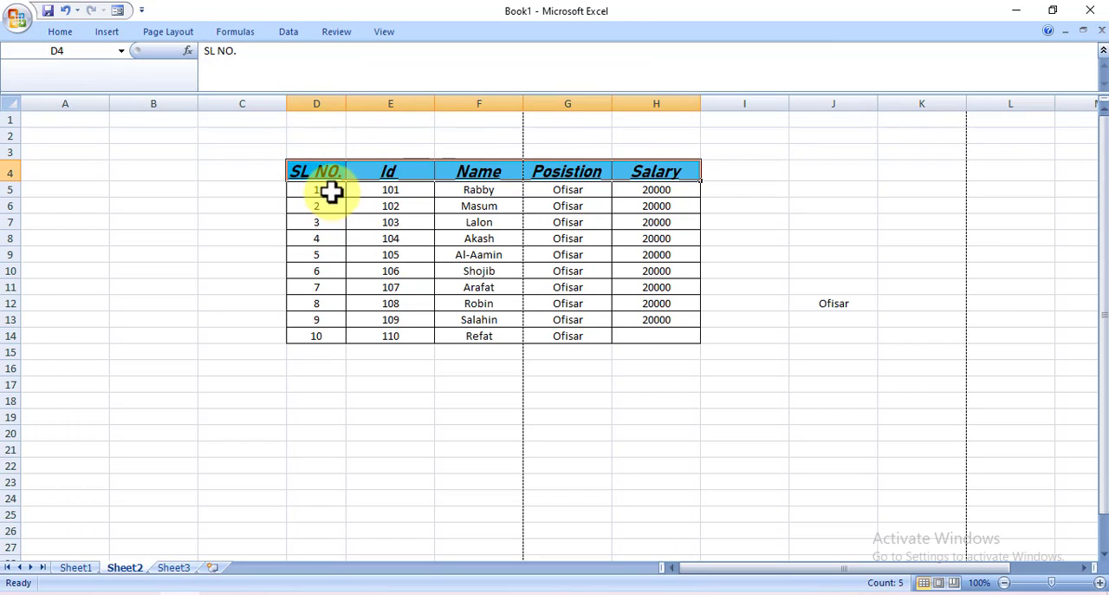
Change the font colour of the header cells D4:H4 to standard yellow
click(240, 194)
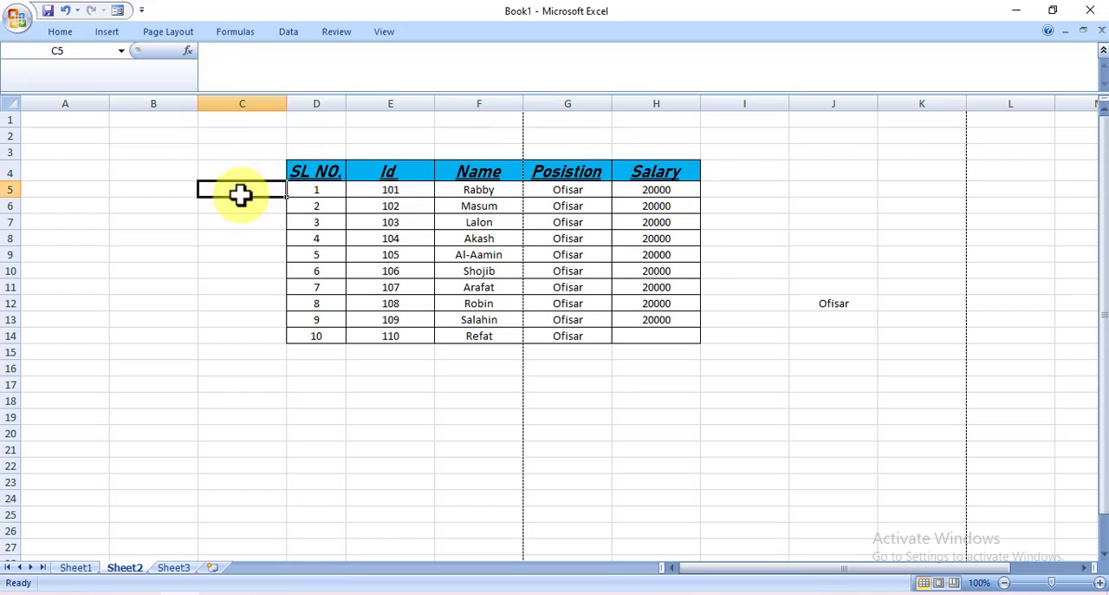
drag(299, 173, 637, 173)
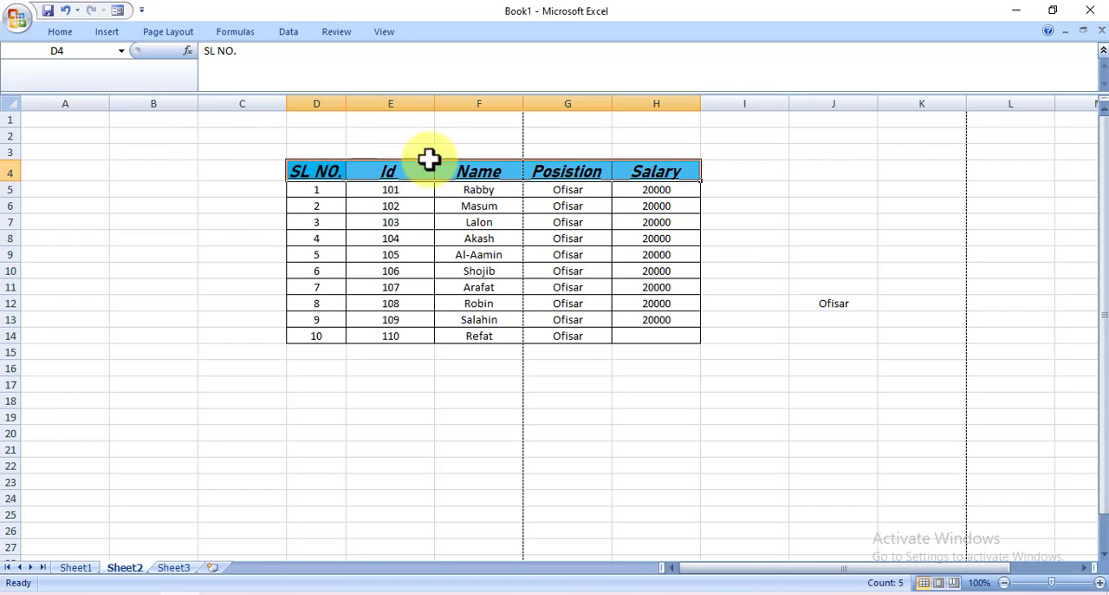
click(60, 32)
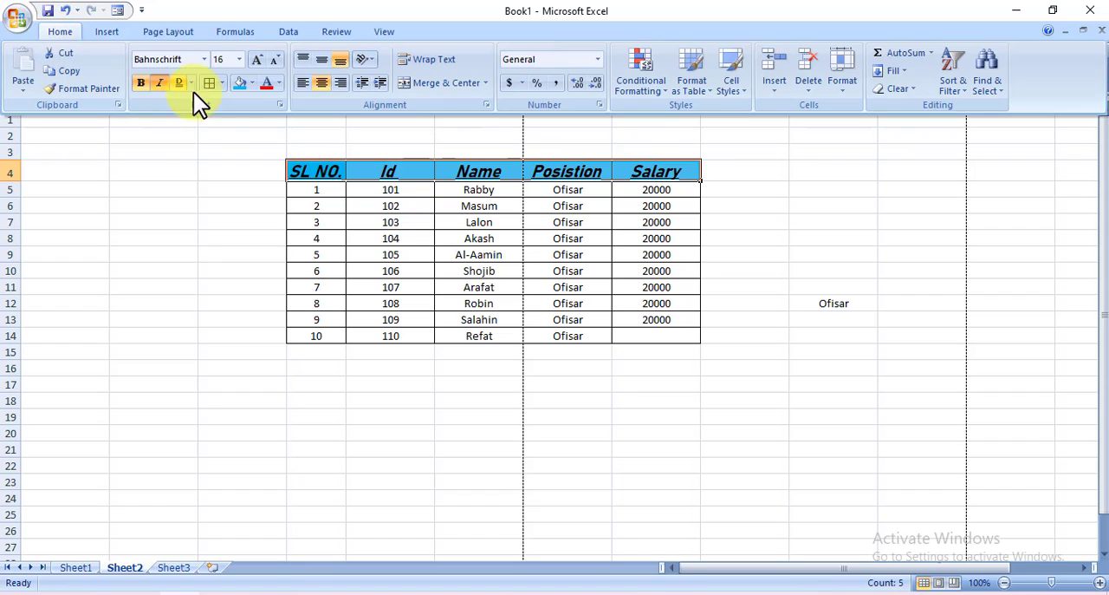
click(277, 84)
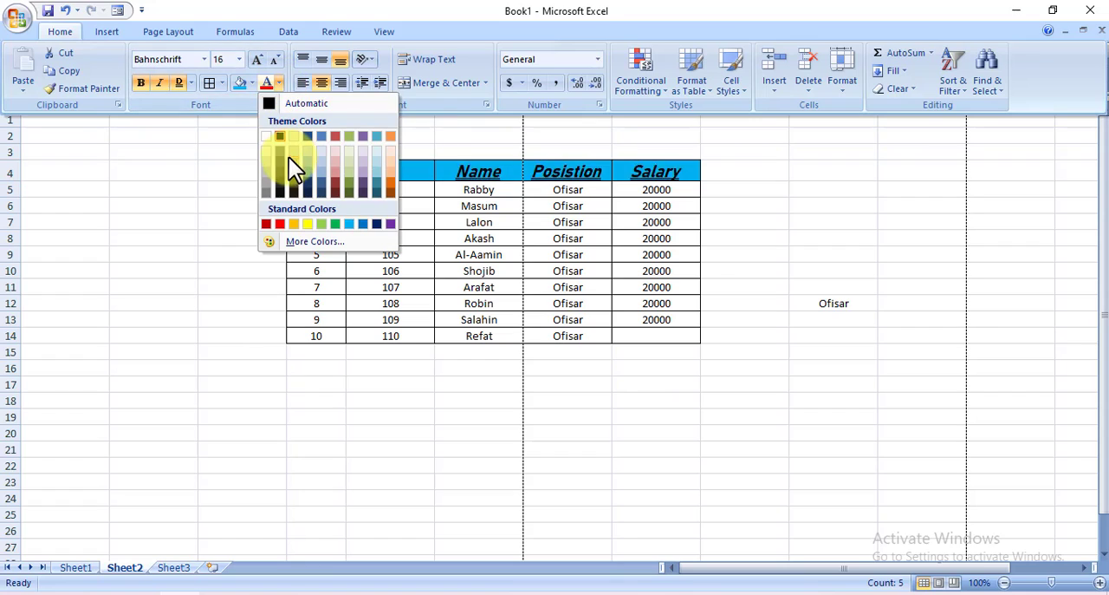
click(308, 224)
key(ctrl+F1)
click(248, 222)
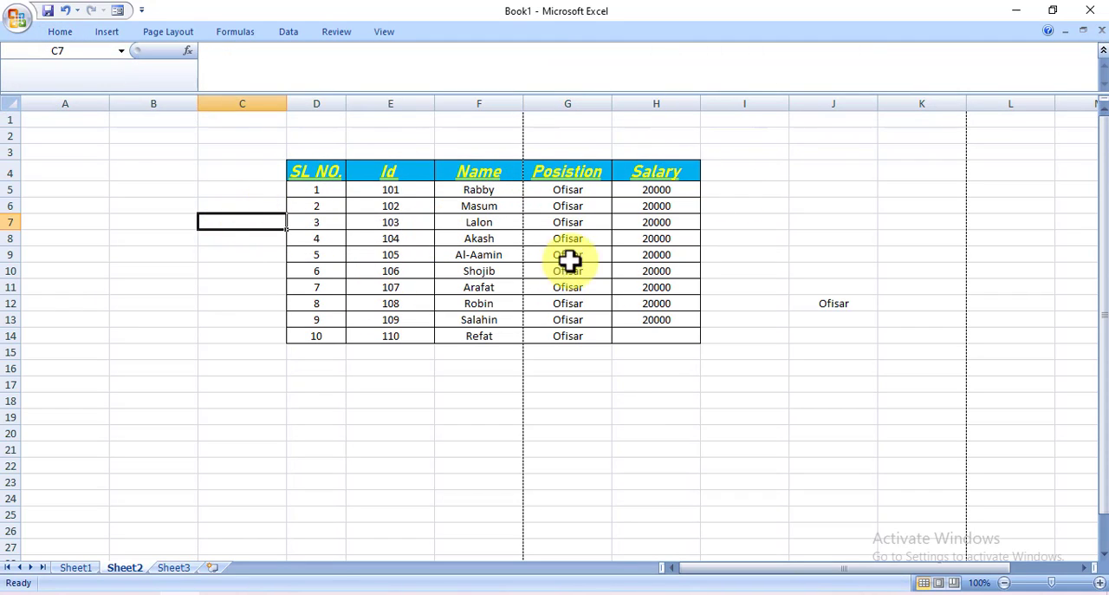
Enter the sample text "fhhfh" in cell B12
click(62, 31)
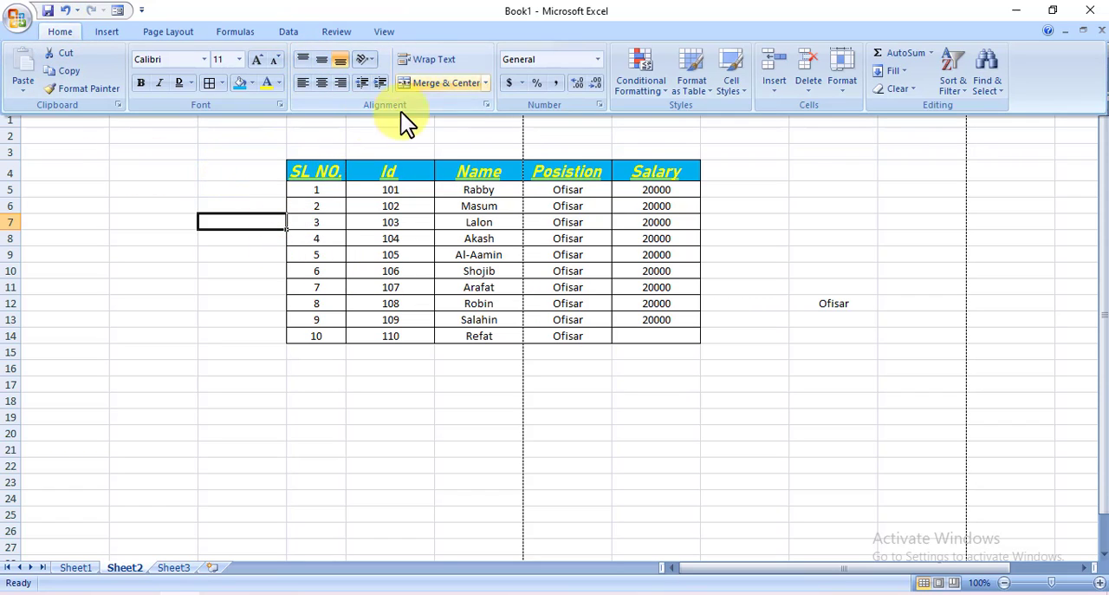
click(195, 257)
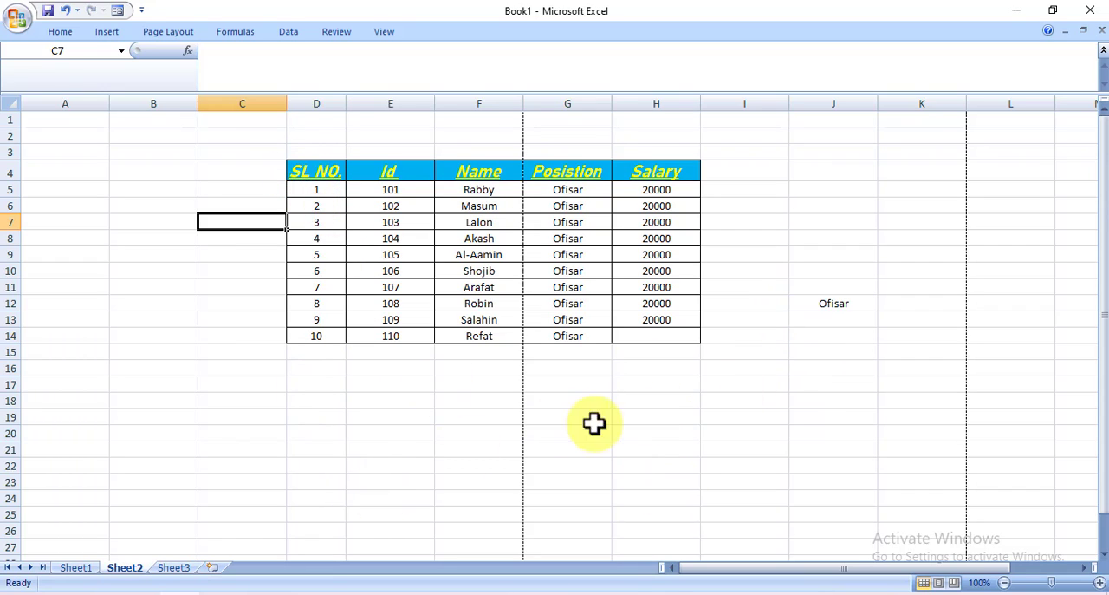
click(130, 299)
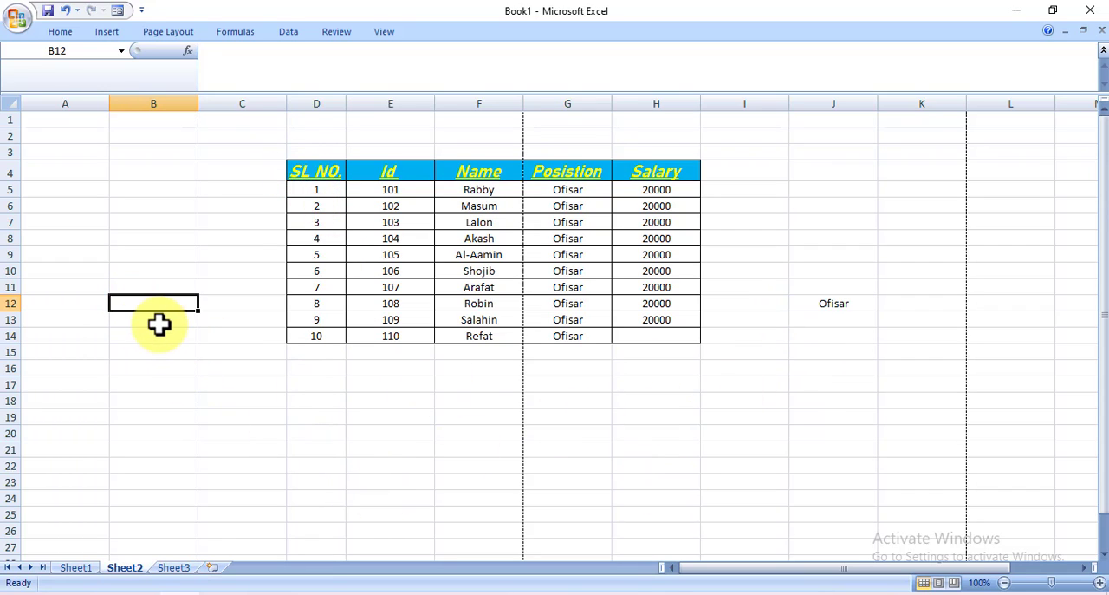
click(169, 431)
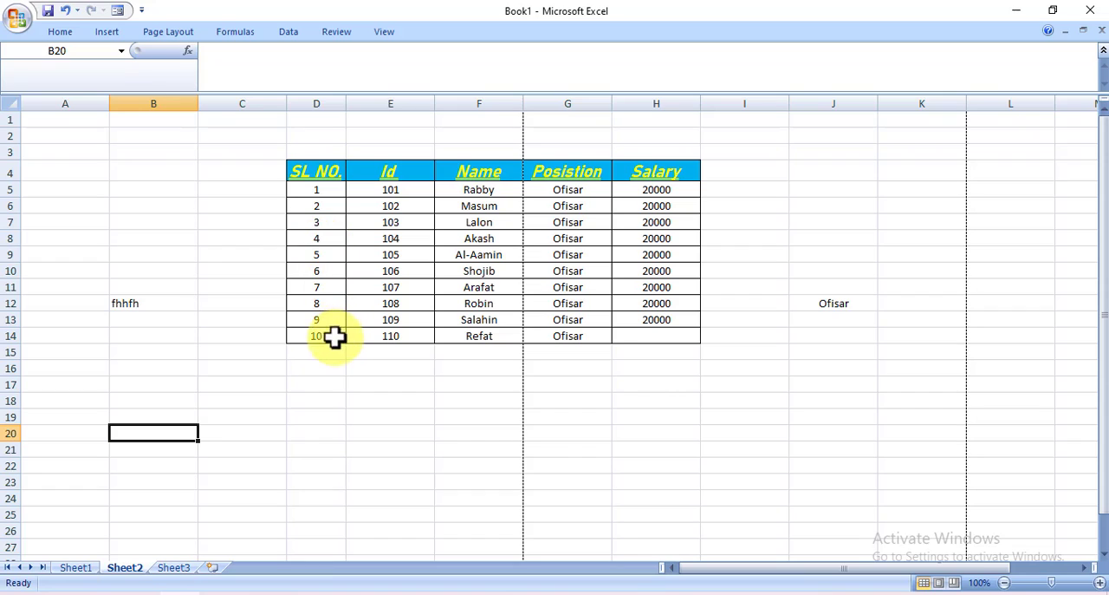
Centre the sample text in cell B12 horizontally
click(127, 305)
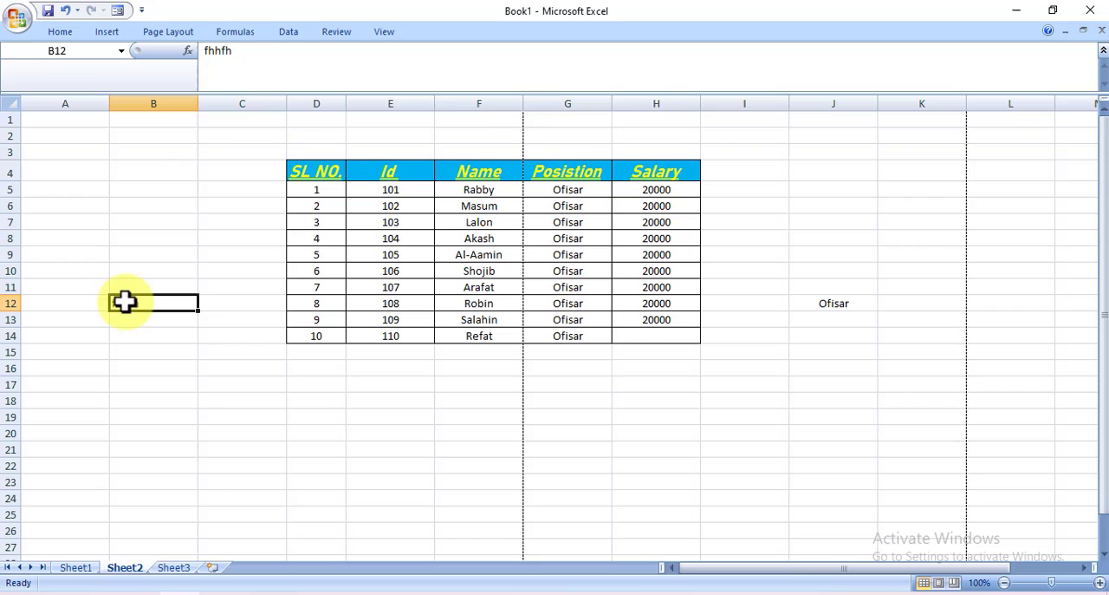
click(71, 31)
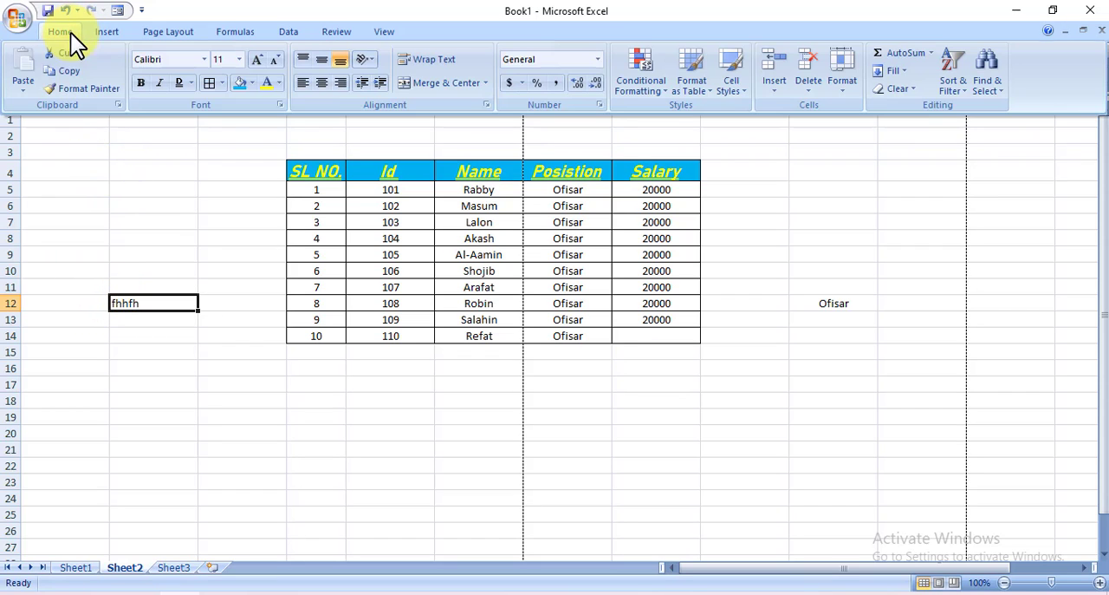
click(320, 84)
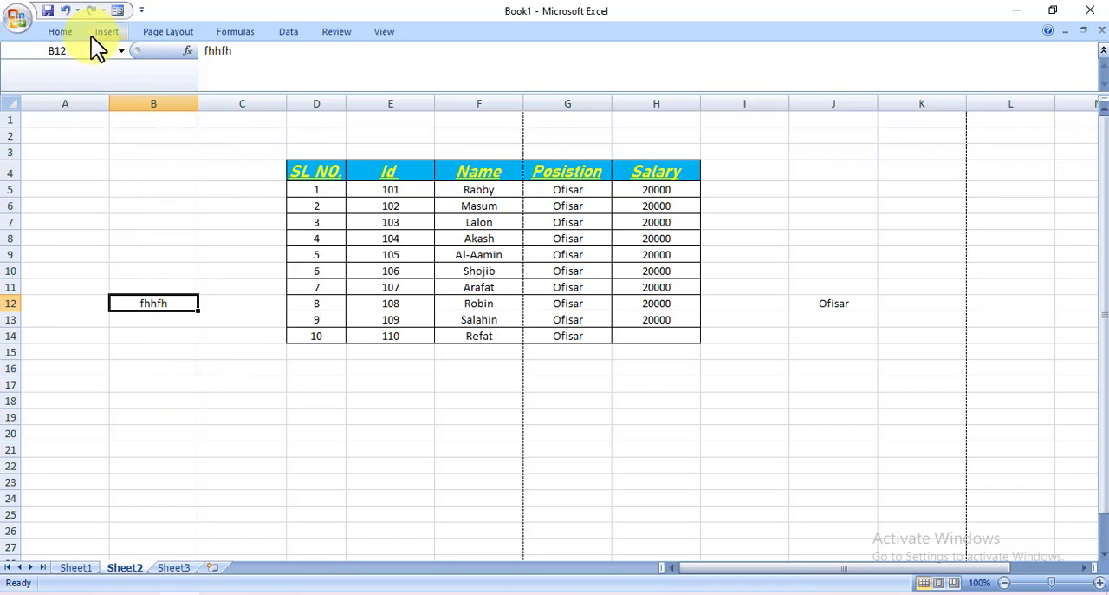
Align the text in B12 to the right edge of the cell and back to the left edge
click(60, 32)
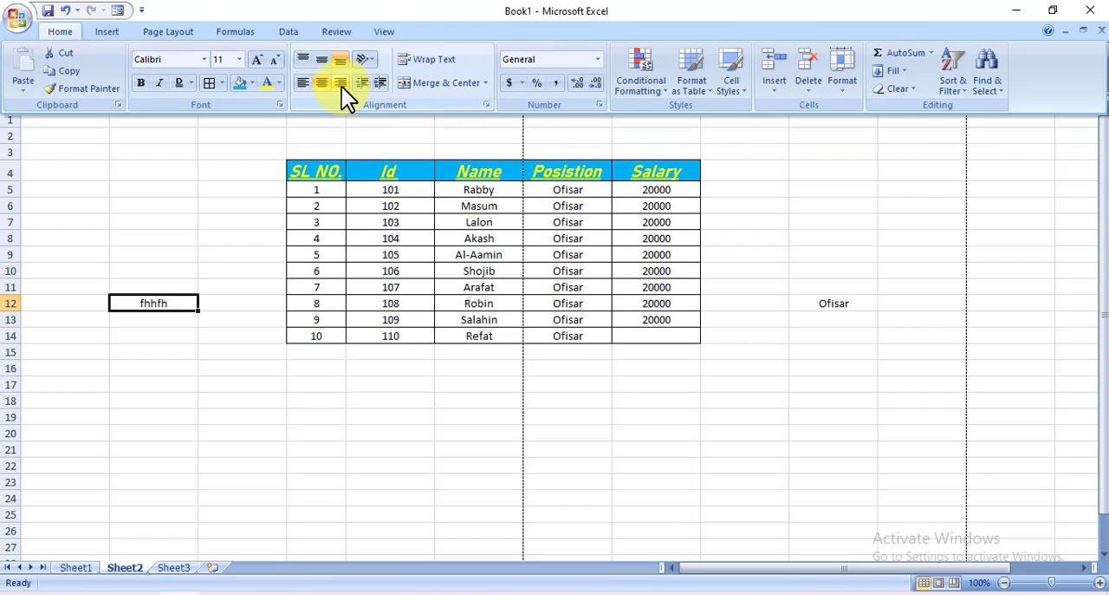
click(342, 84)
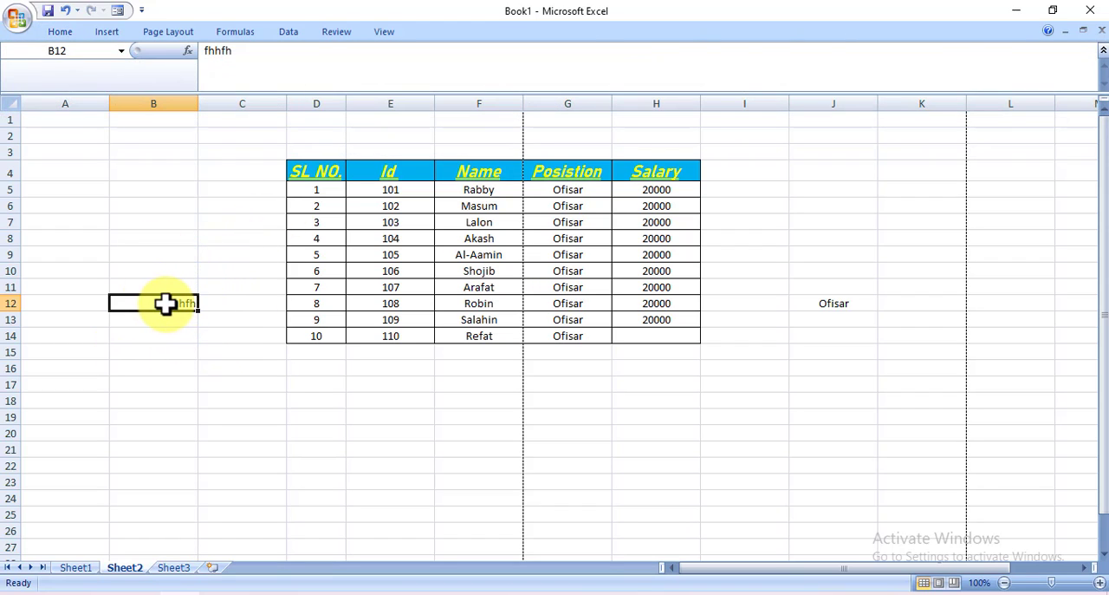
click(68, 30)
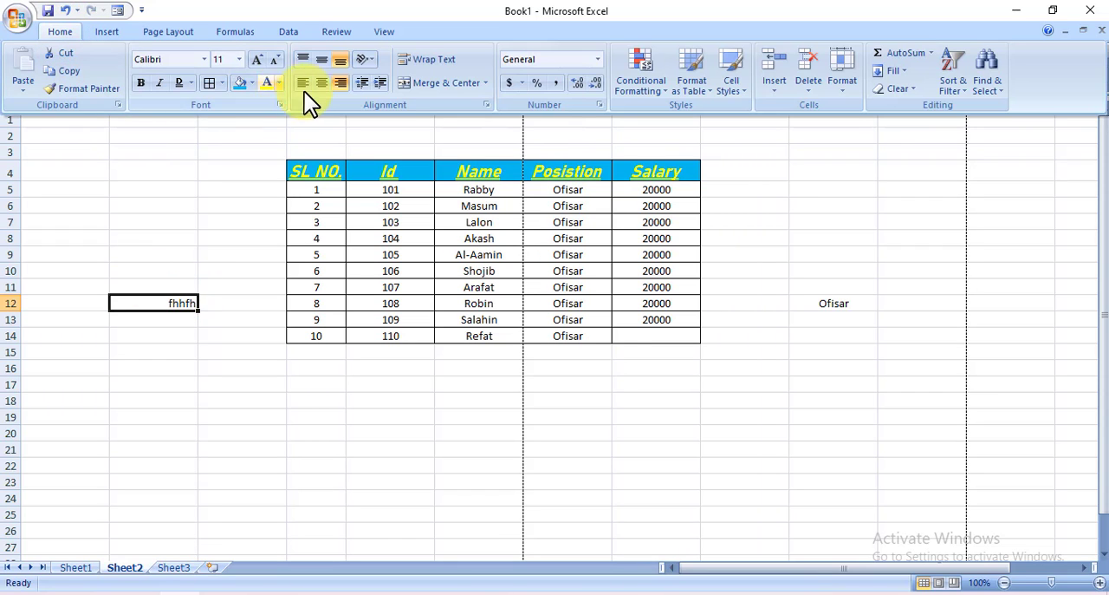
click(301, 86)
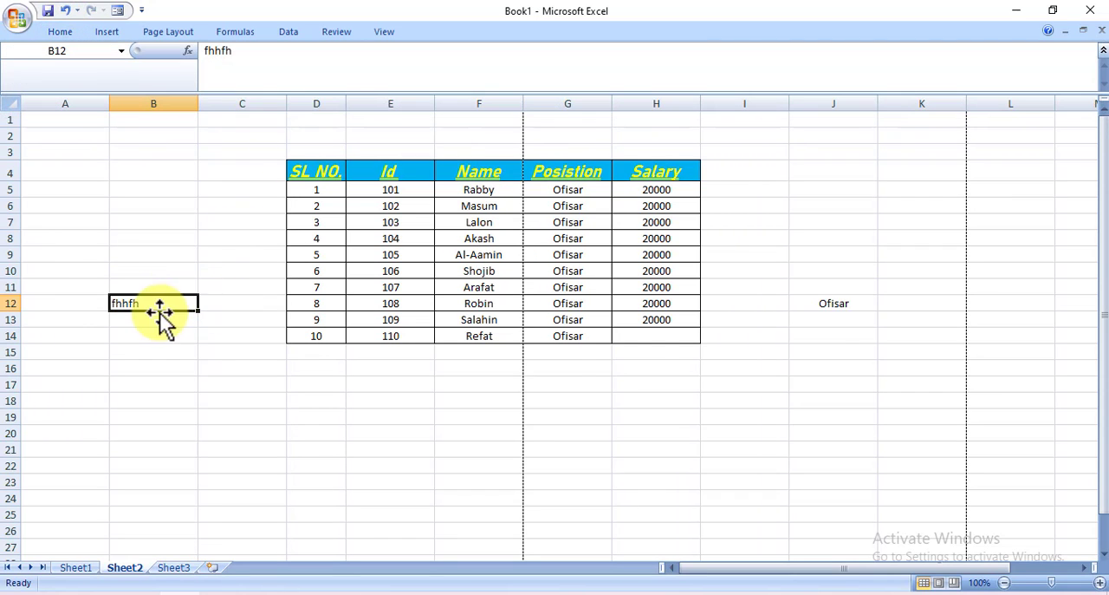
Undo the merged "Informastion" title row above the table in D3:H3
key(ctrl+z)
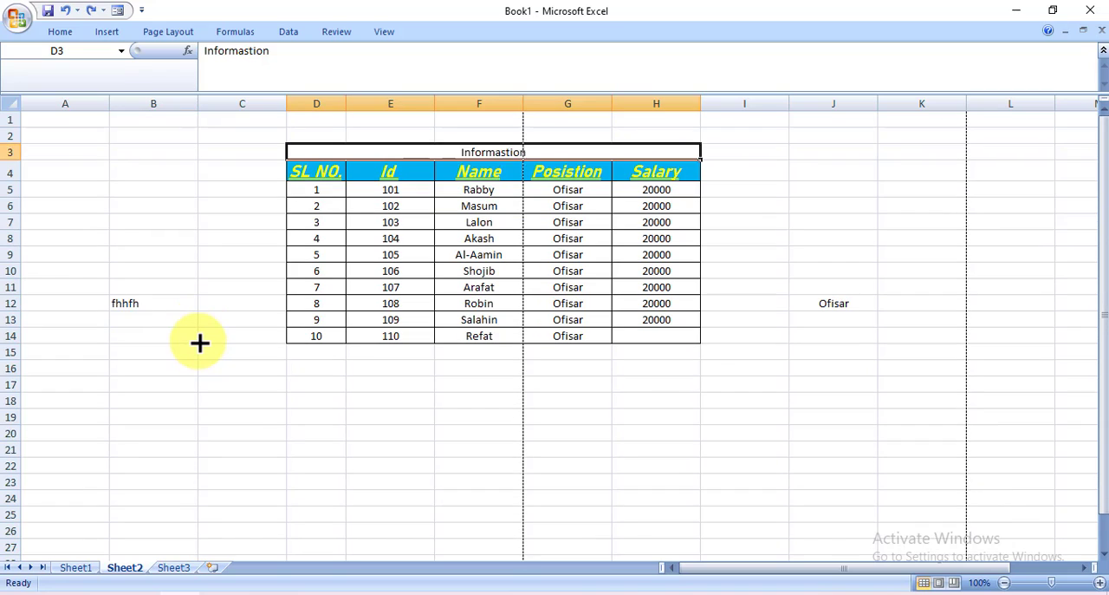
click(239, 418)
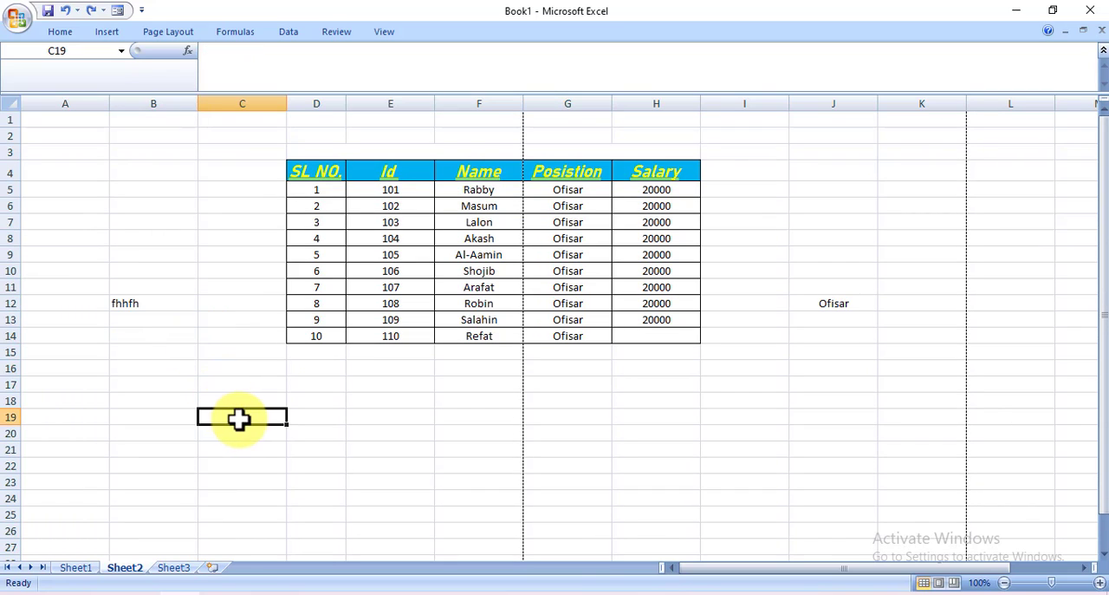
Apply Middle Align to cell B12 and increase the height of row 12
click(160, 305)
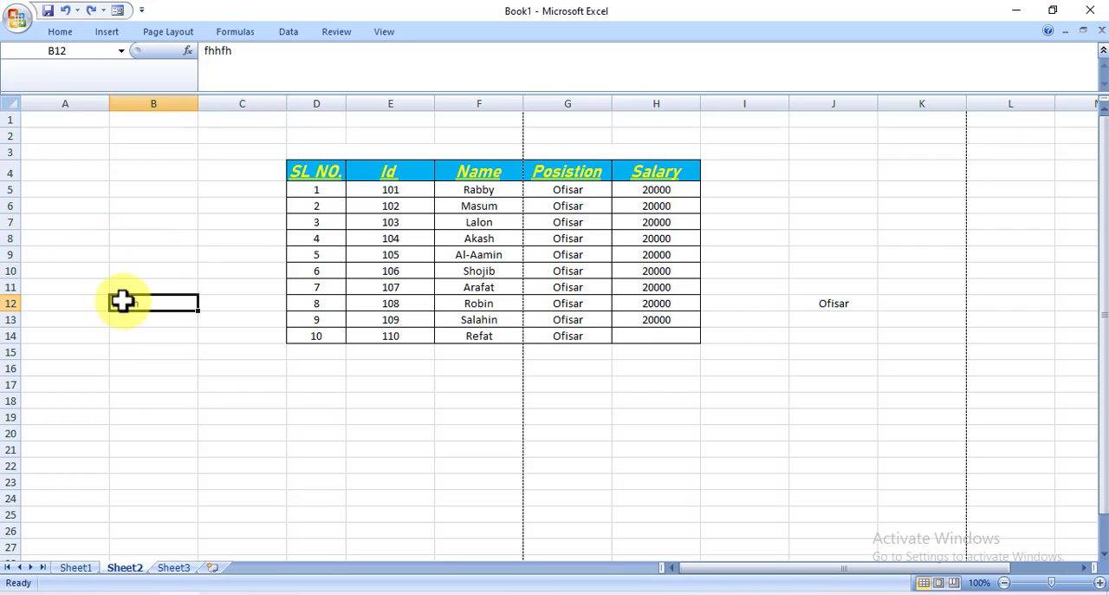
click(68, 35)
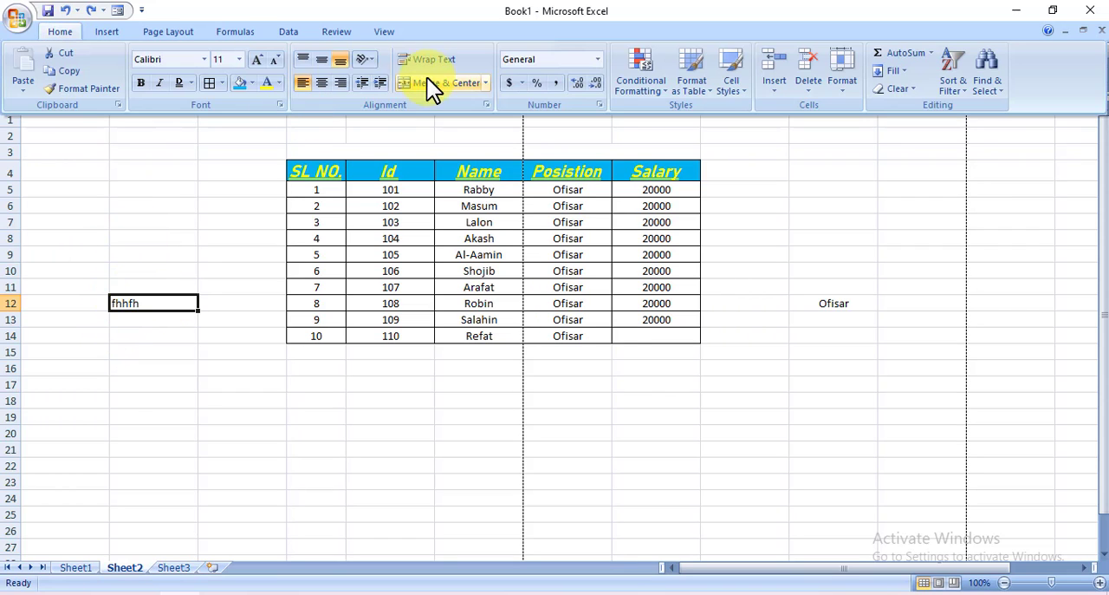
click(321, 59)
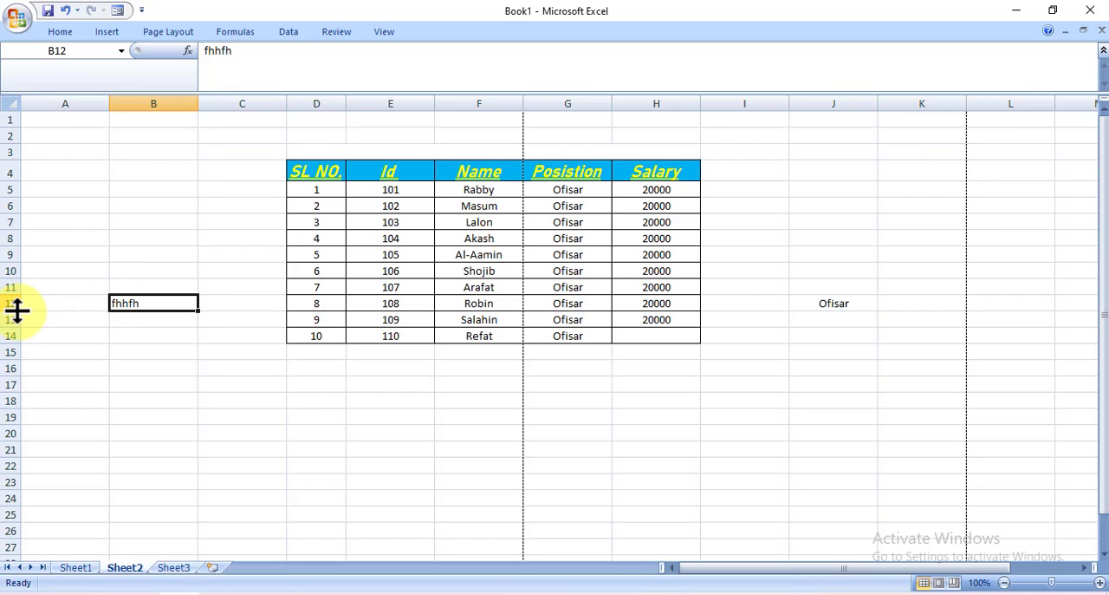
mouse_move(17, 311)
mouse_down()
mouse_move(26, 331)
mouse_move(29, 317)
mouse_up()
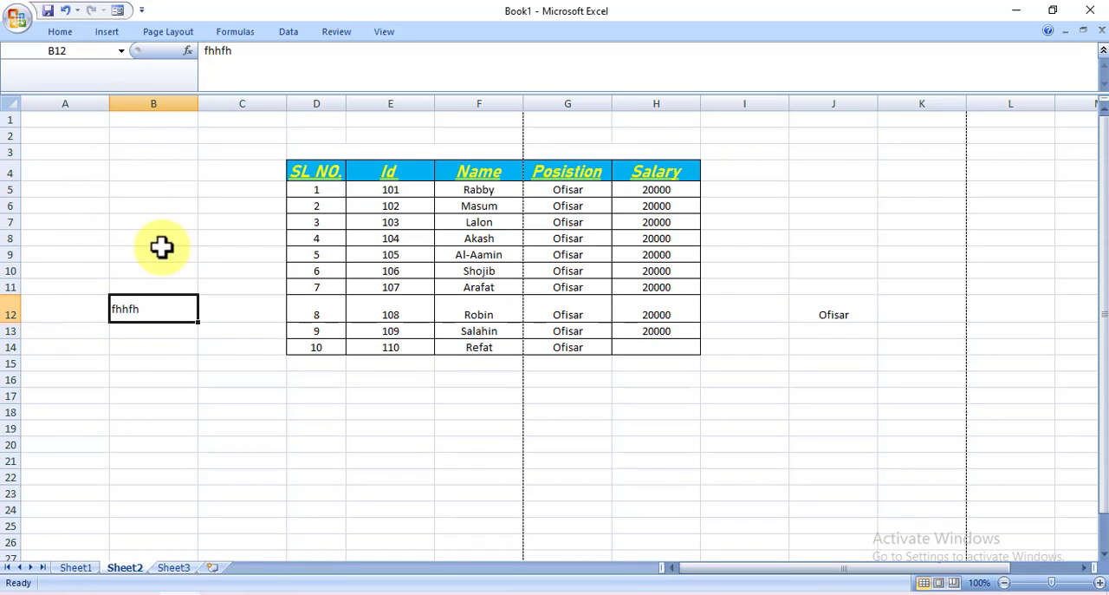
Centre B12's text horizontally and switch its Middle Align setting off and on again
click(69, 32)
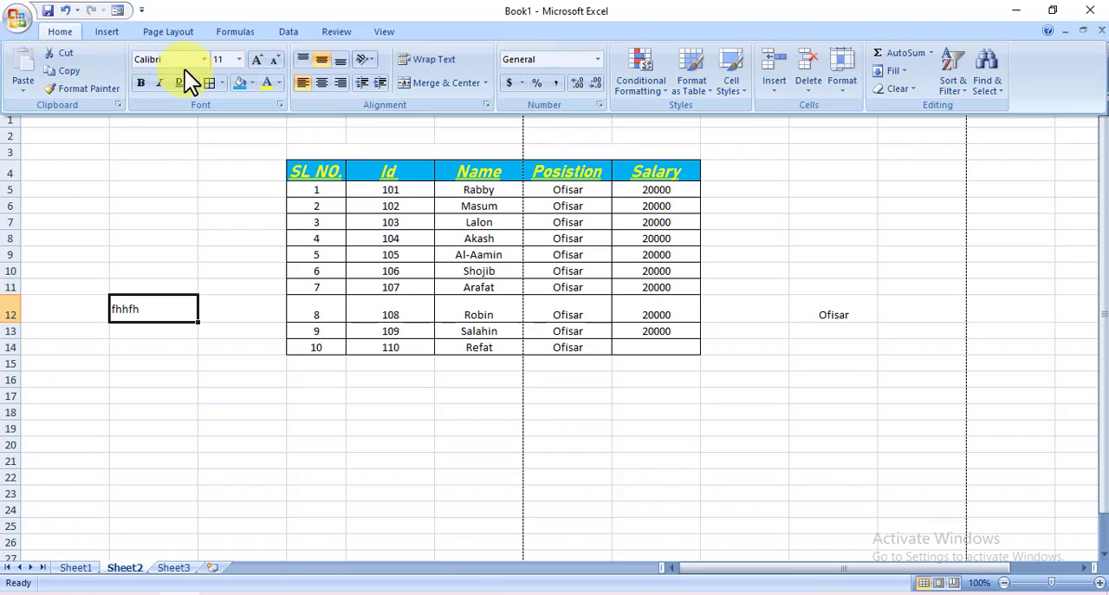
click(326, 86)
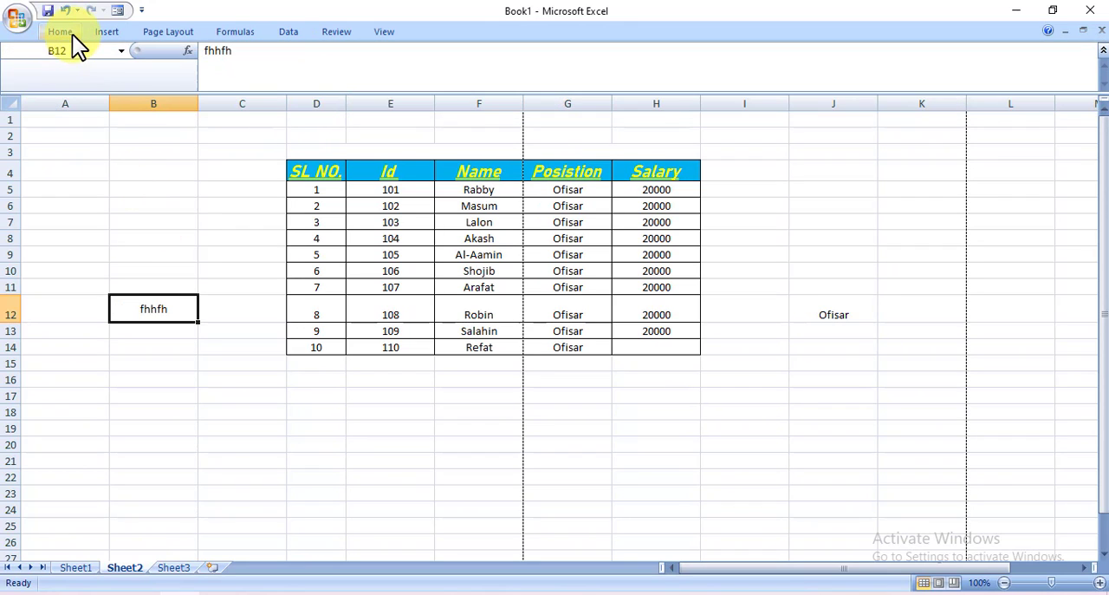
click(72, 34)
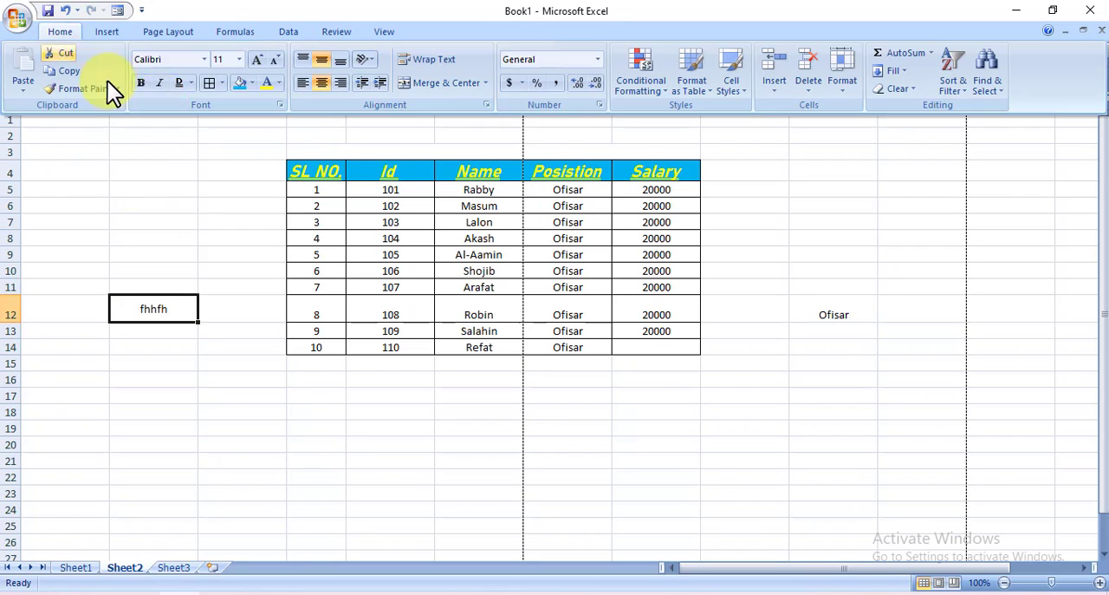
click(322, 62)
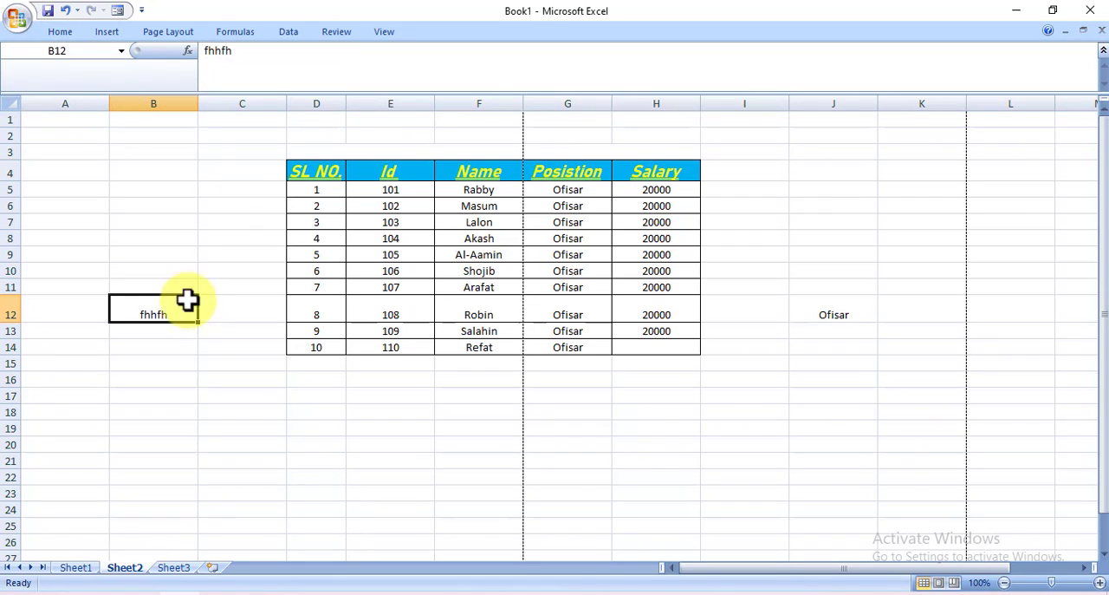
click(72, 36)
click(321, 58)
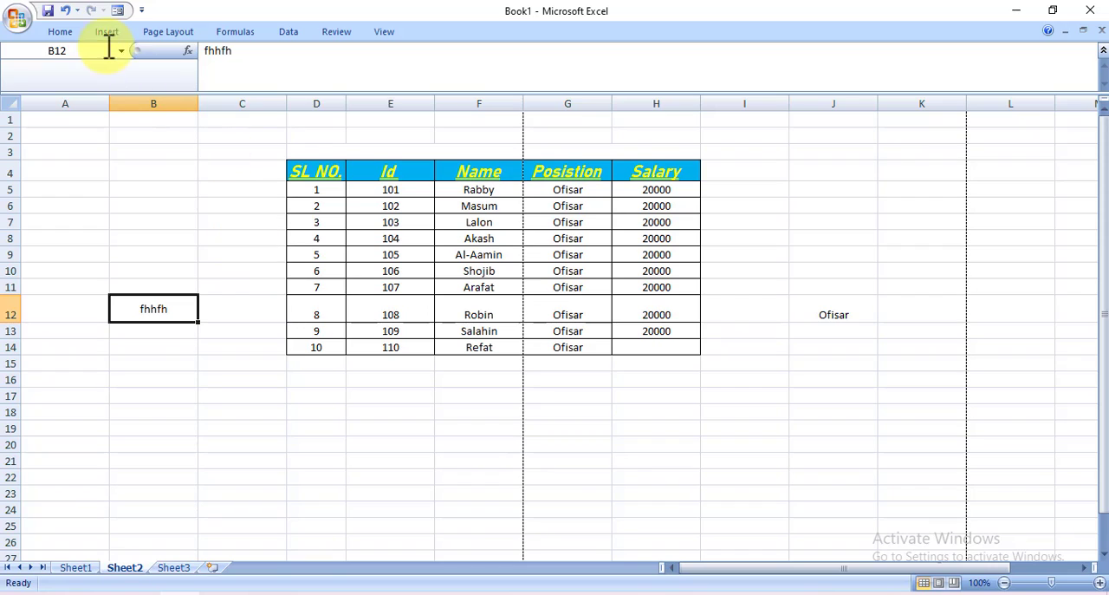
Rotate the Id header text in cell E4 with the Angle Counterclockwise orientation
click(60, 32)
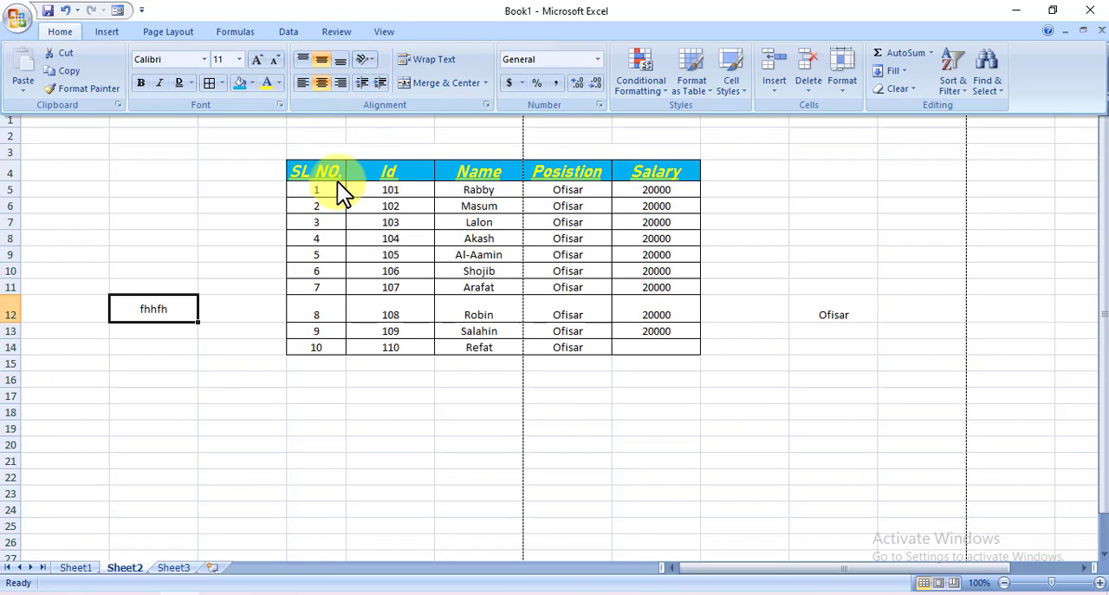
click(399, 170)
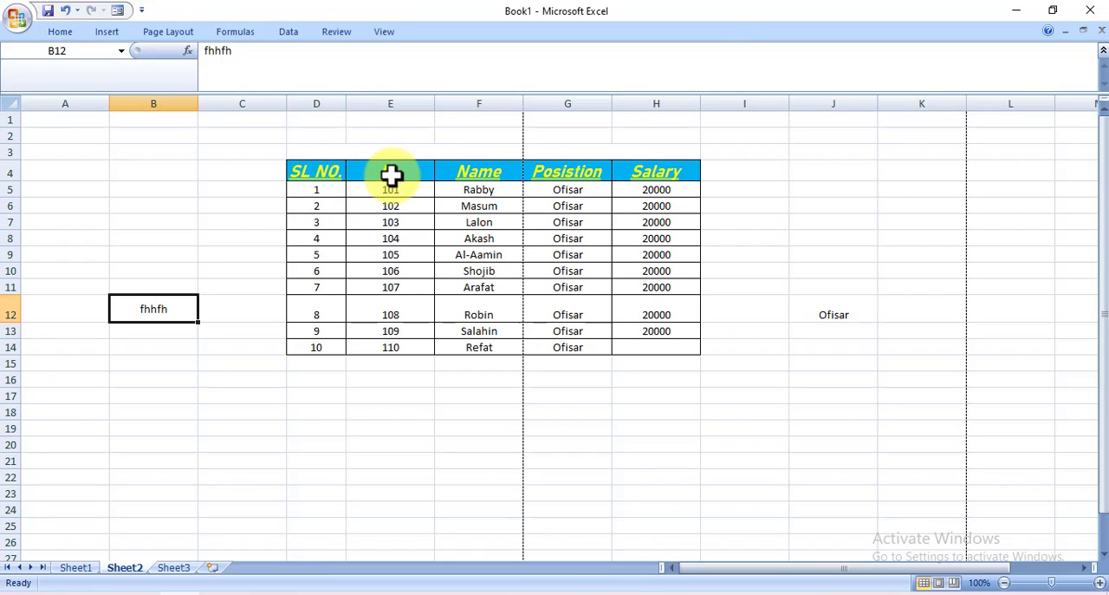
click(385, 175)
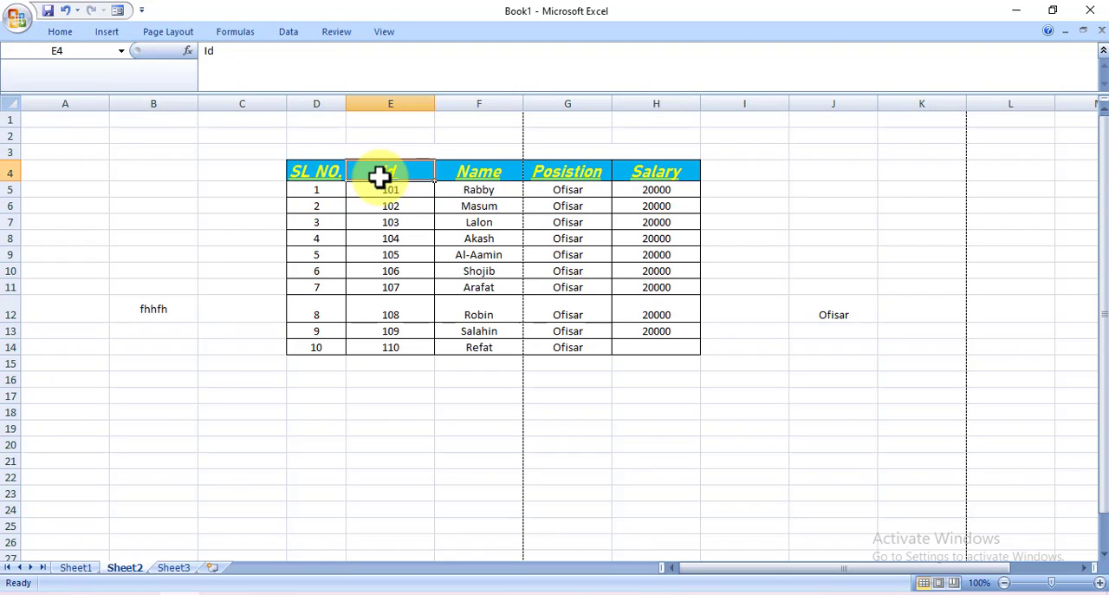
click(66, 35)
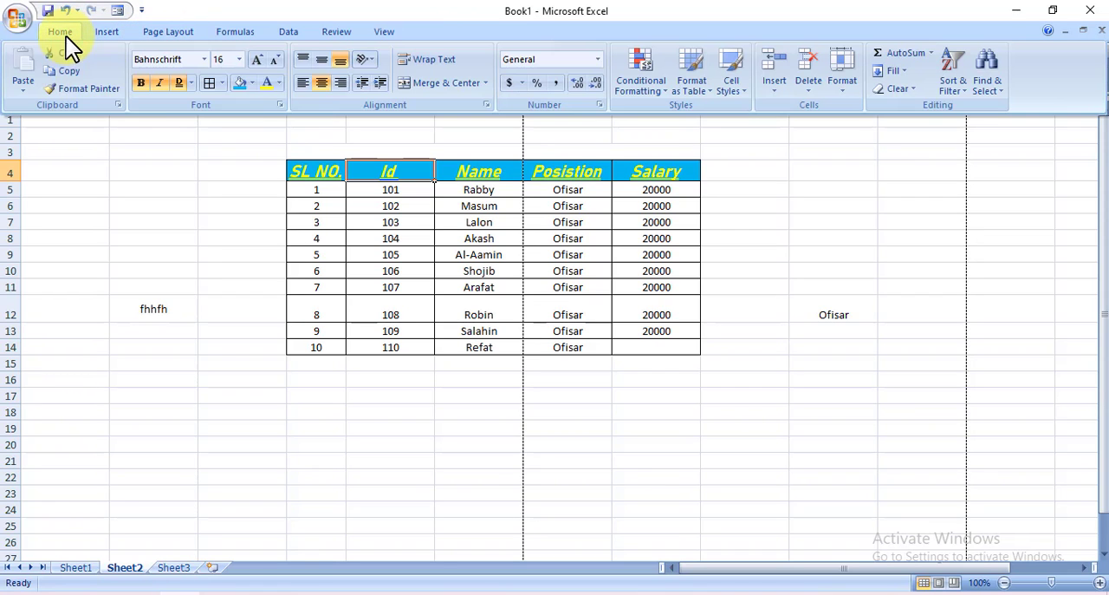
click(371, 59)
click(424, 83)
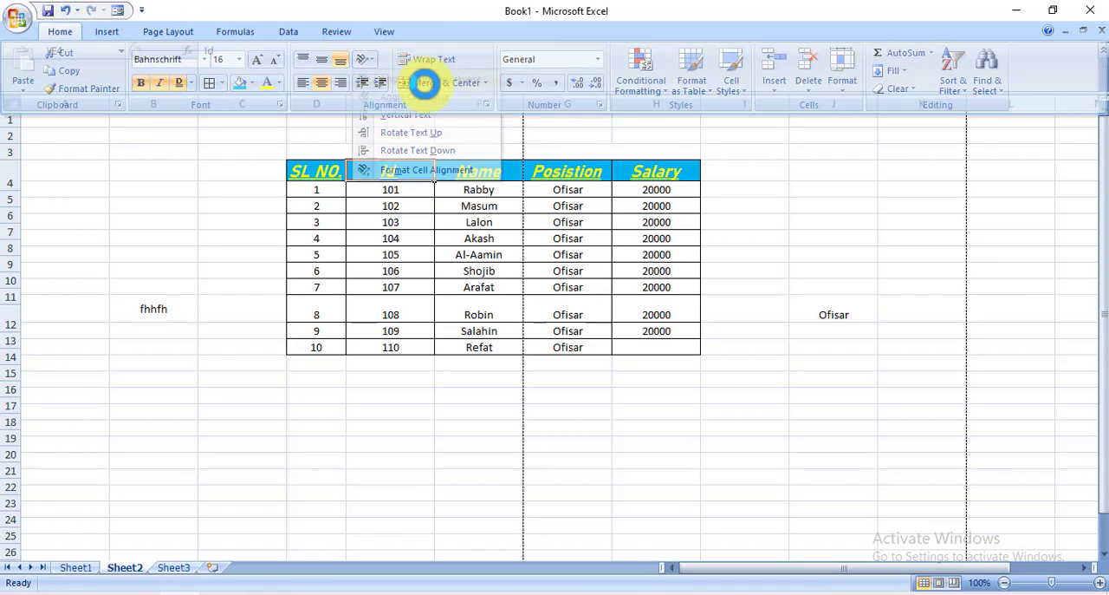
Try to rotate the Salary header text in cell H4 with the Angle Clockwise orientation
click(582, 179)
click(636, 184)
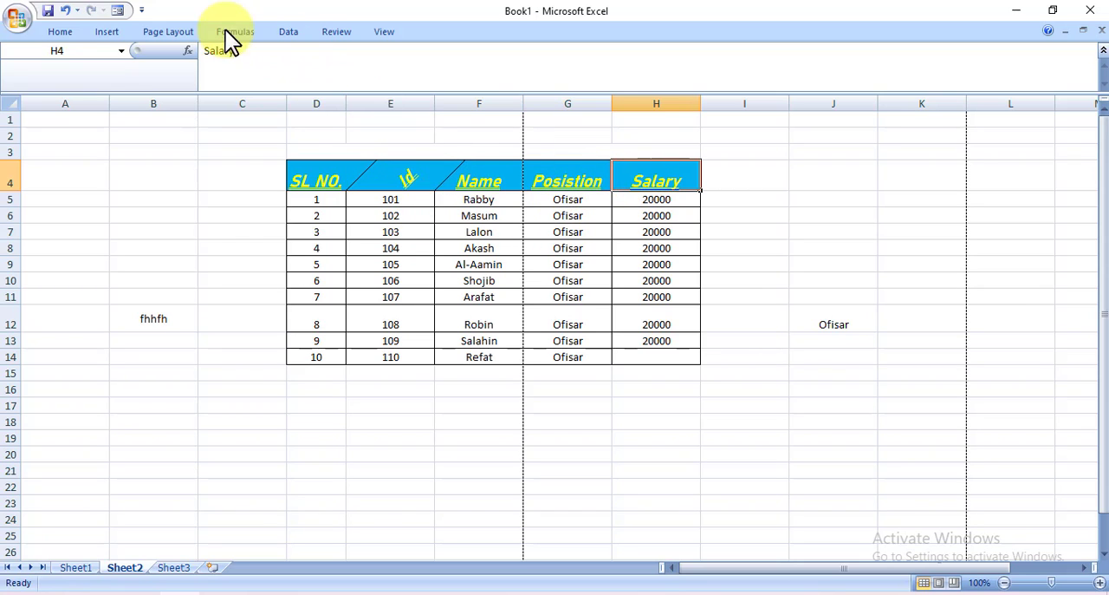
click(59, 31)
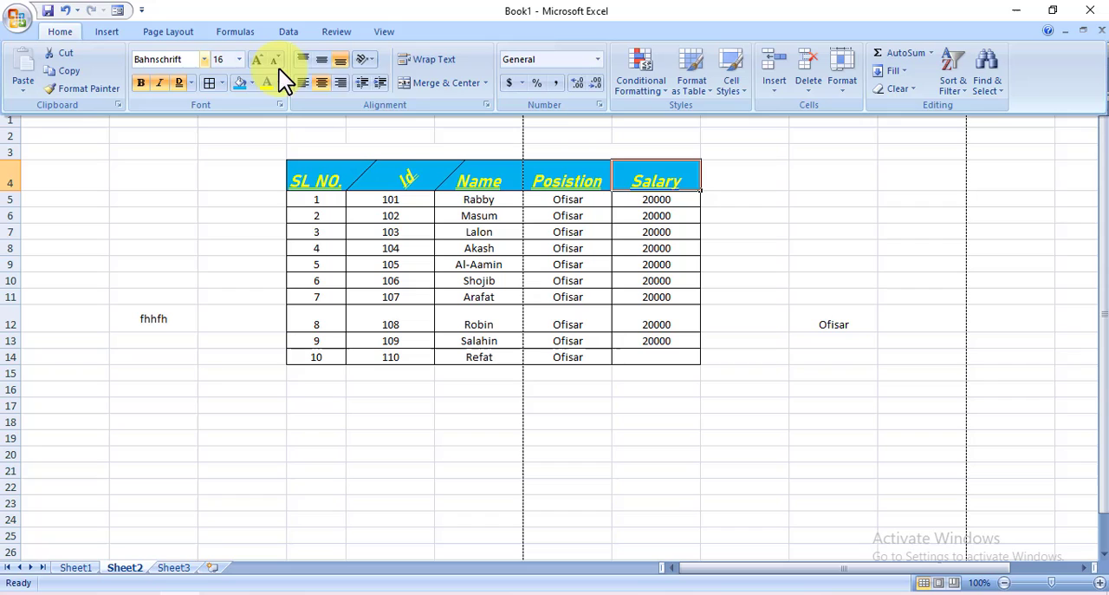
click(366, 62)
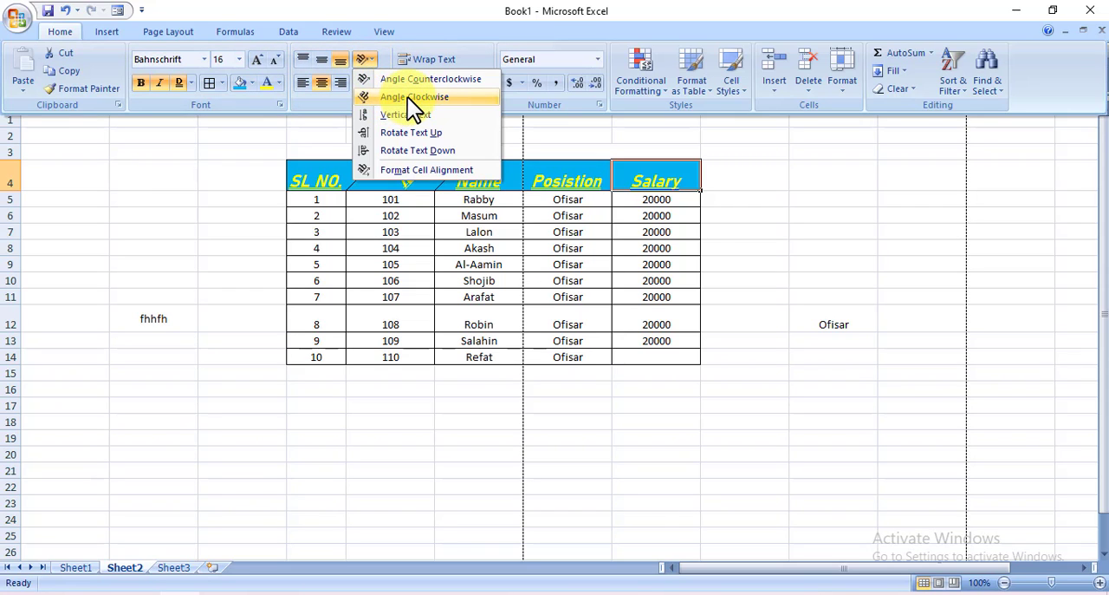
click(409, 96)
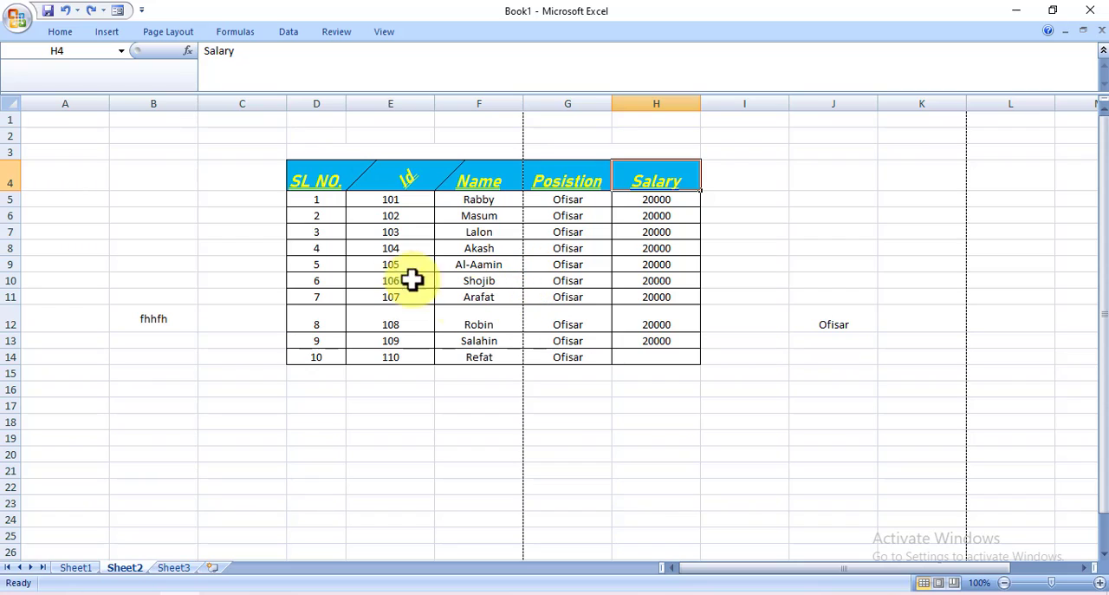
Merge and center the empty cell range J6:L9 beside the table and check that it selects as one cell
click(61, 33)
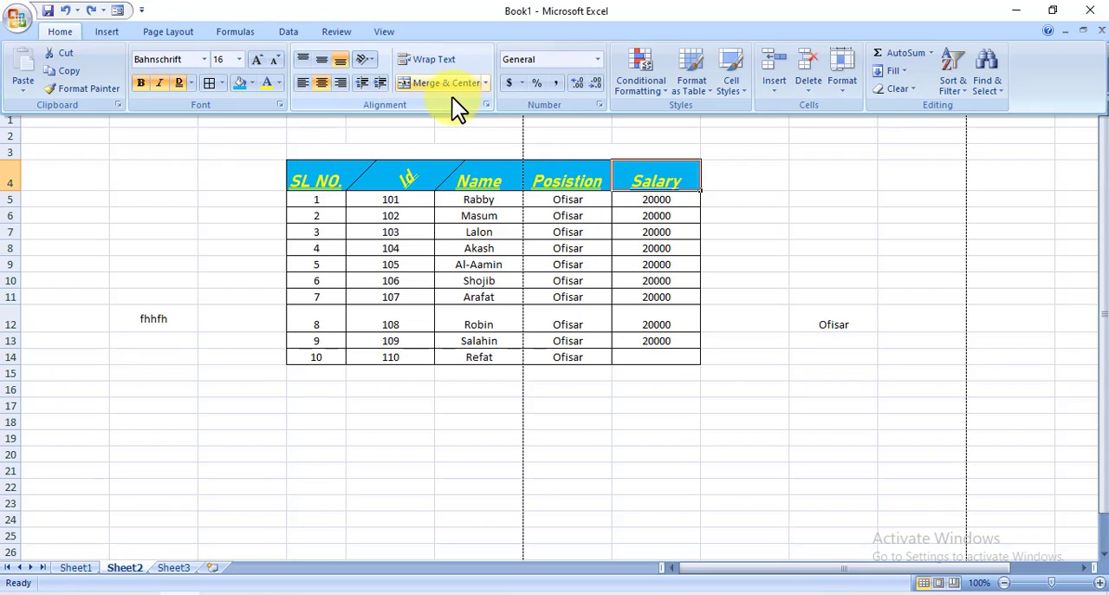
click(451, 446)
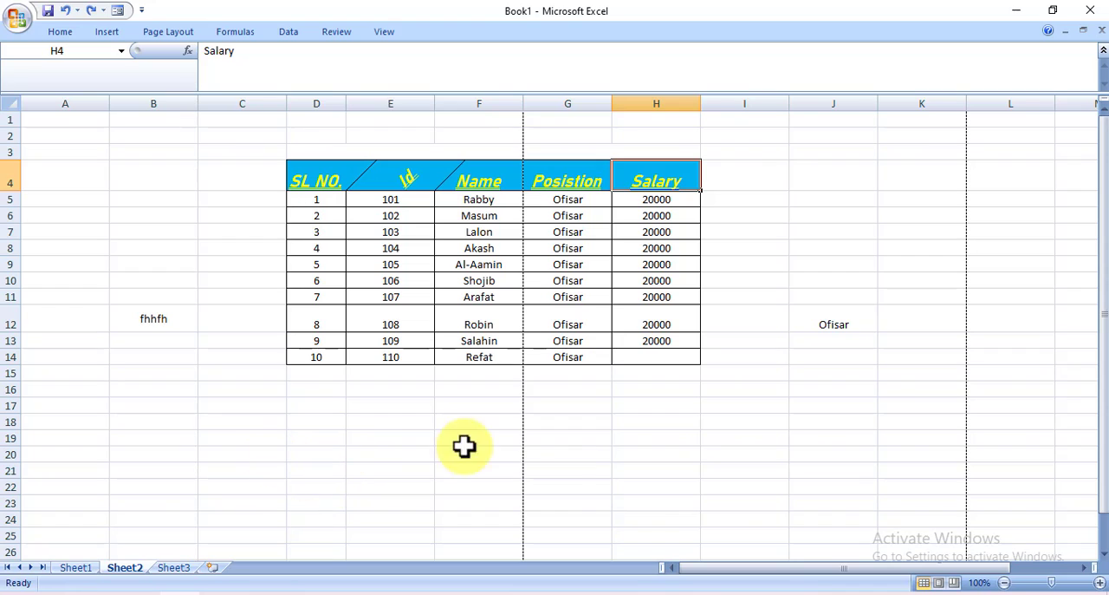
click(794, 214)
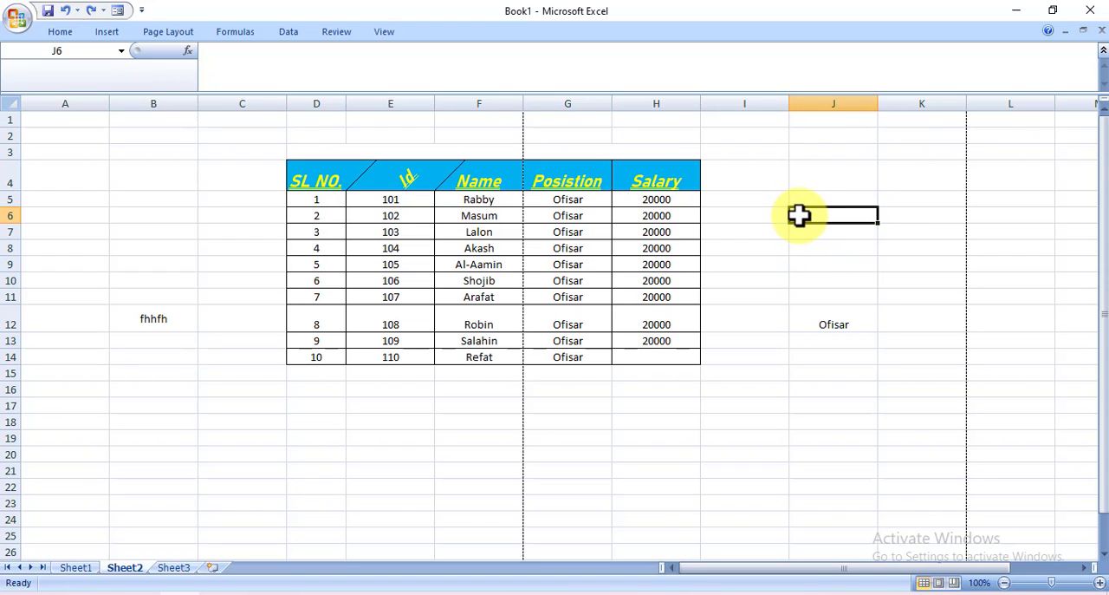
drag(800, 216, 998, 274)
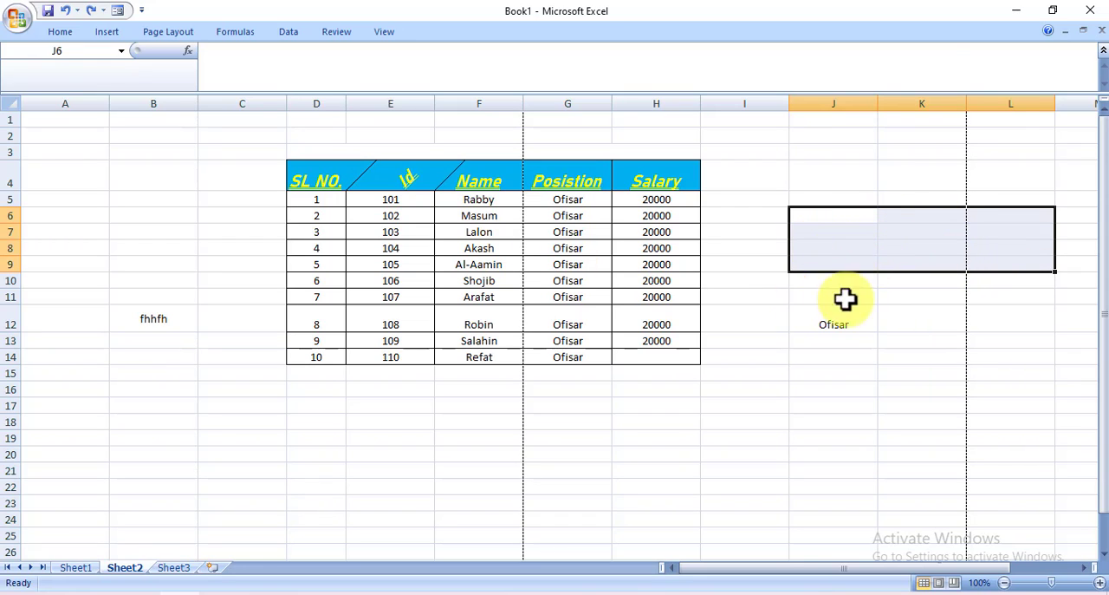
click(57, 37)
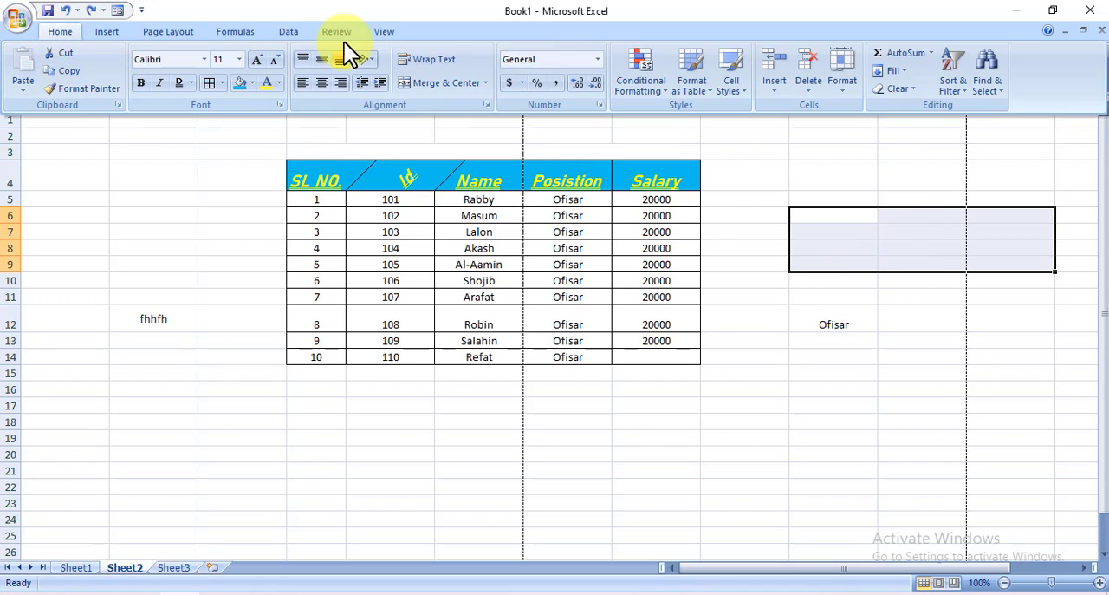
click(457, 87)
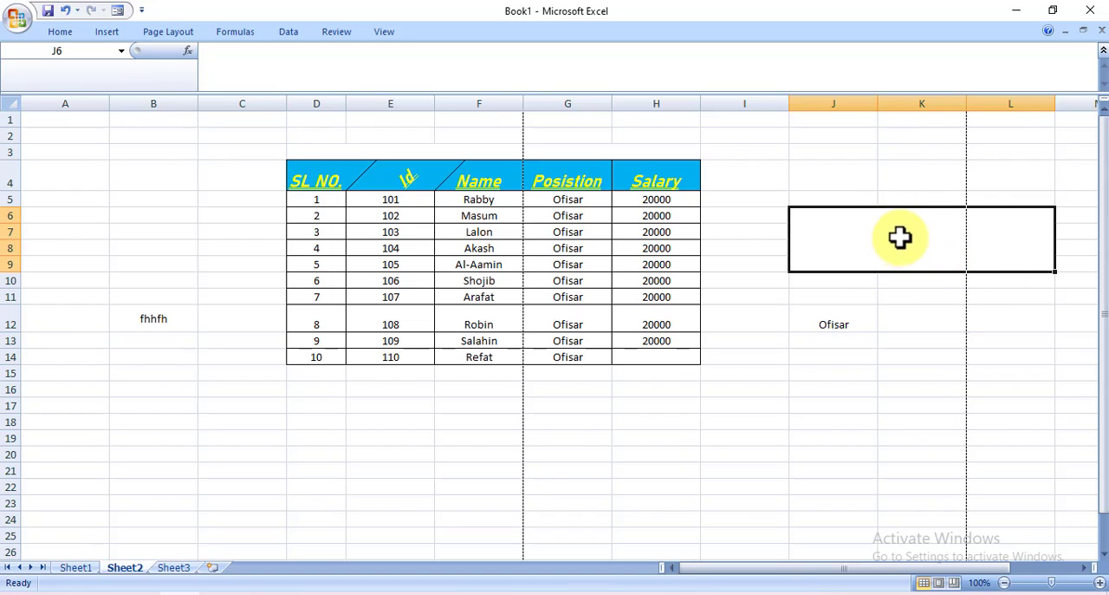
click(941, 420)
click(898, 227)
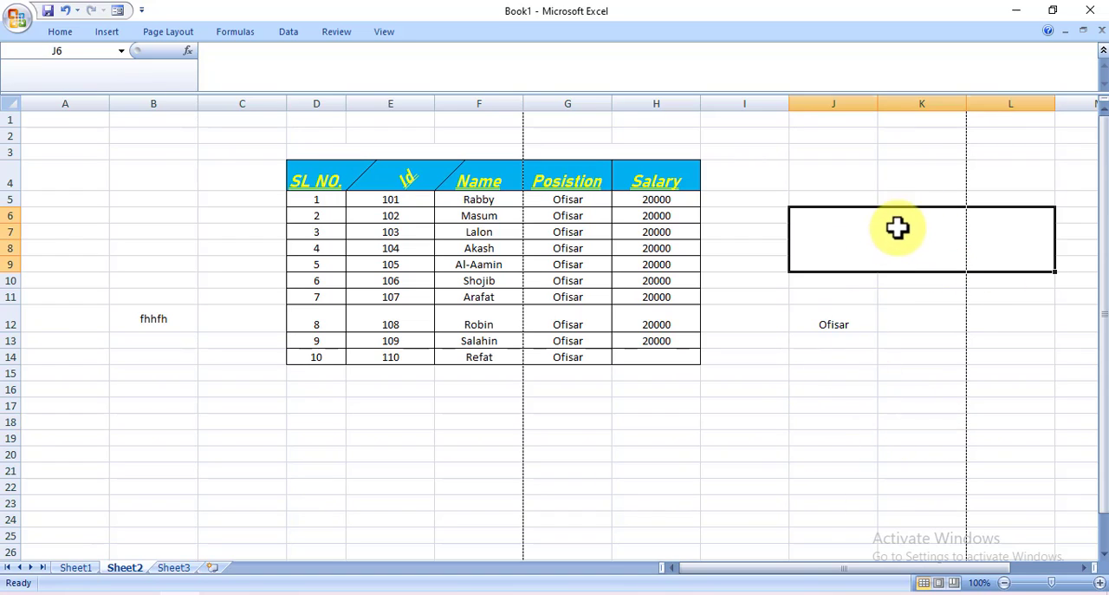
click(881, 360)
click(854, 240)
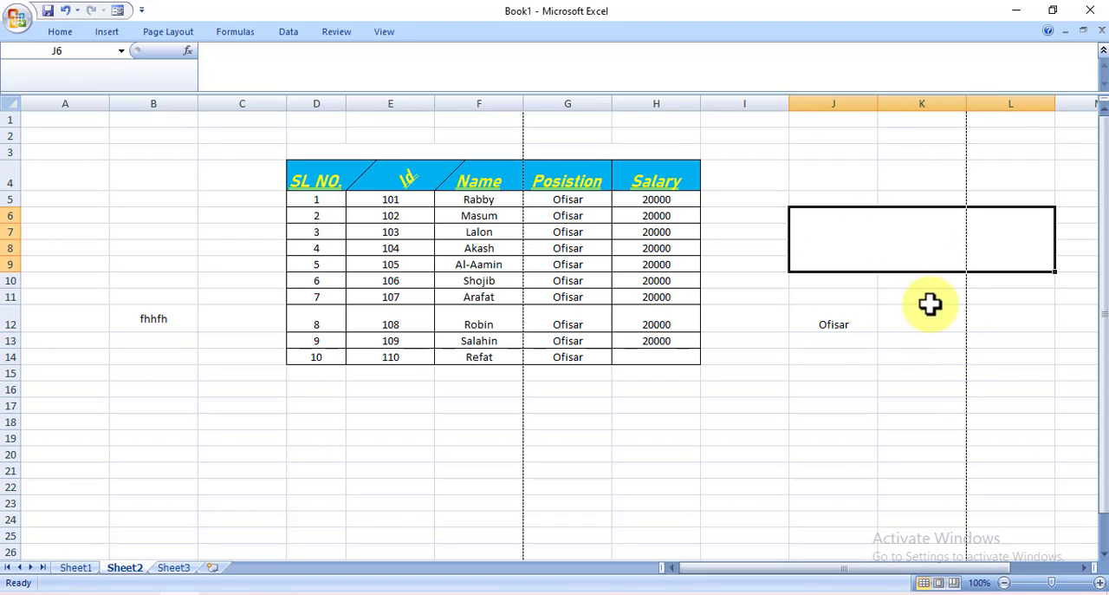
click(934, 408)
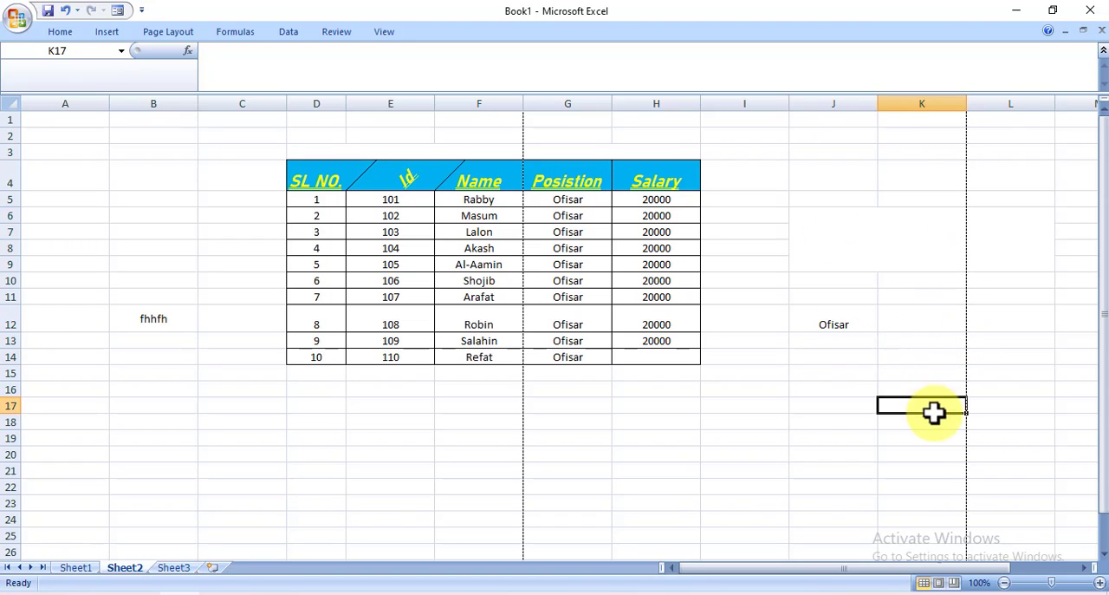
Apply the Number format to the salary values in H5:H10
click(741, 466)
click(57, 35)
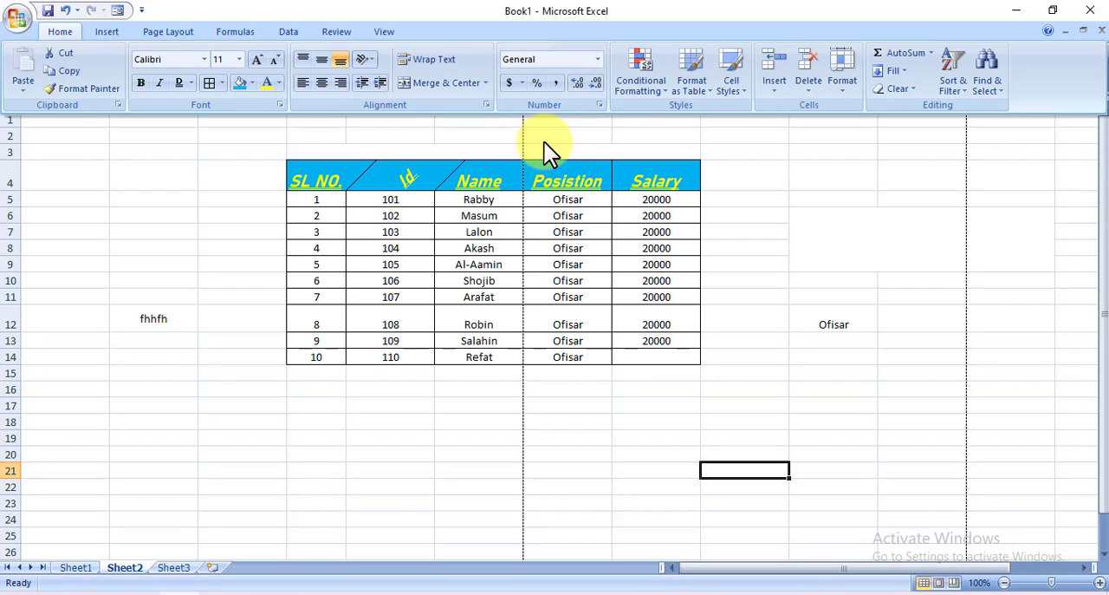
click(641, 201)
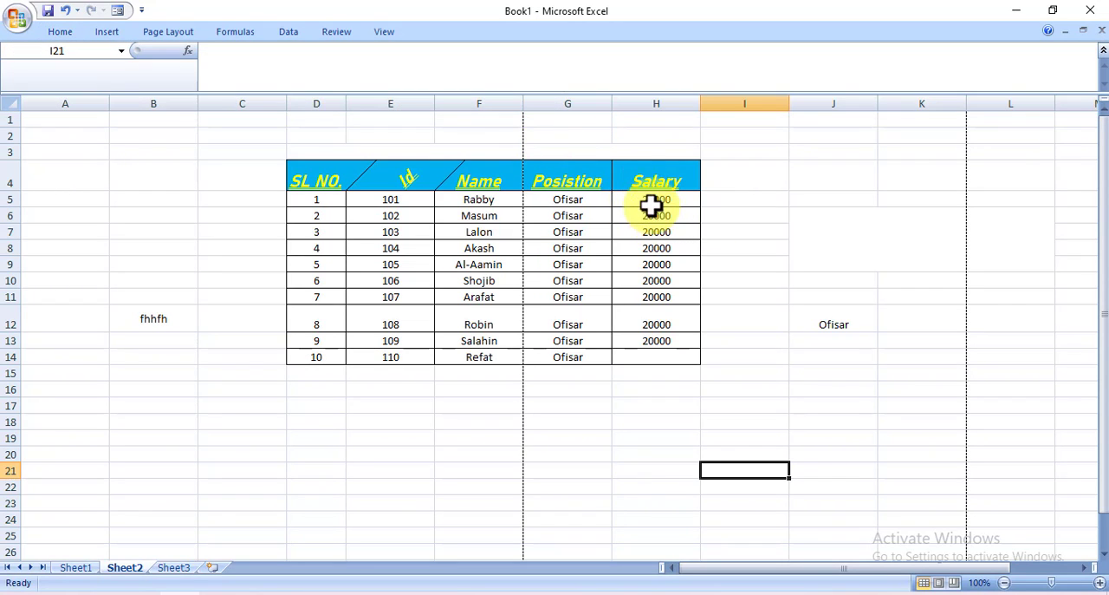
drag(656, 201, 661, 277)
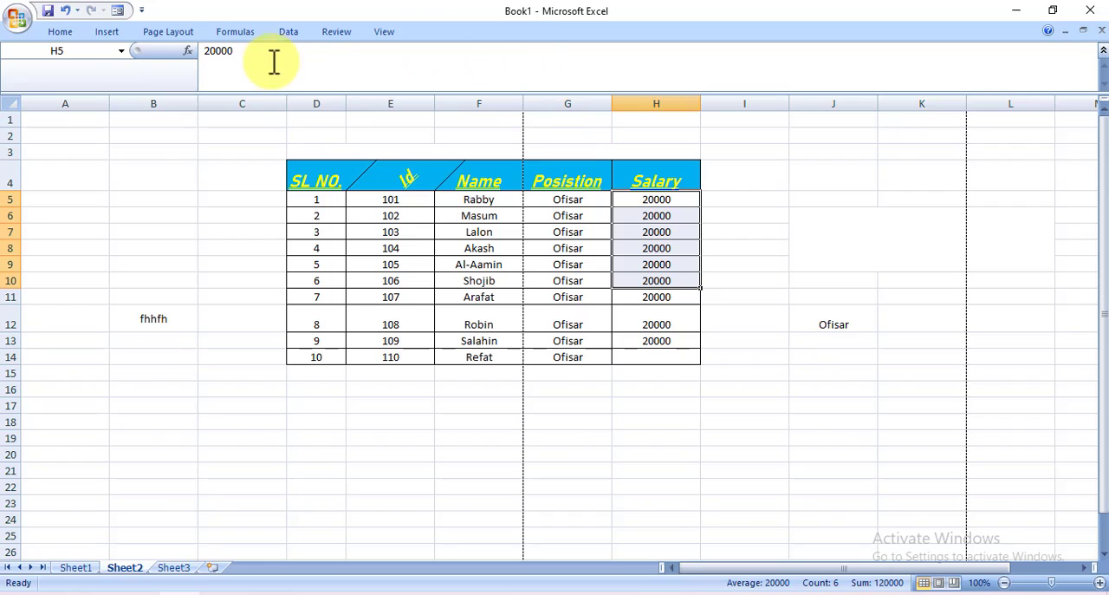
click(62, 32)
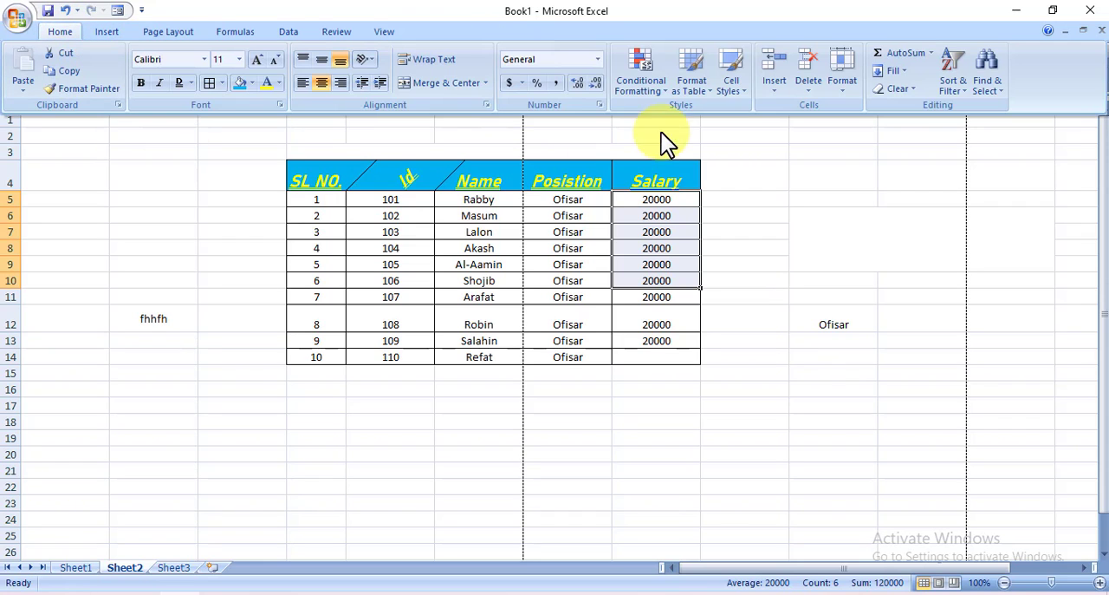
click(597, 60)
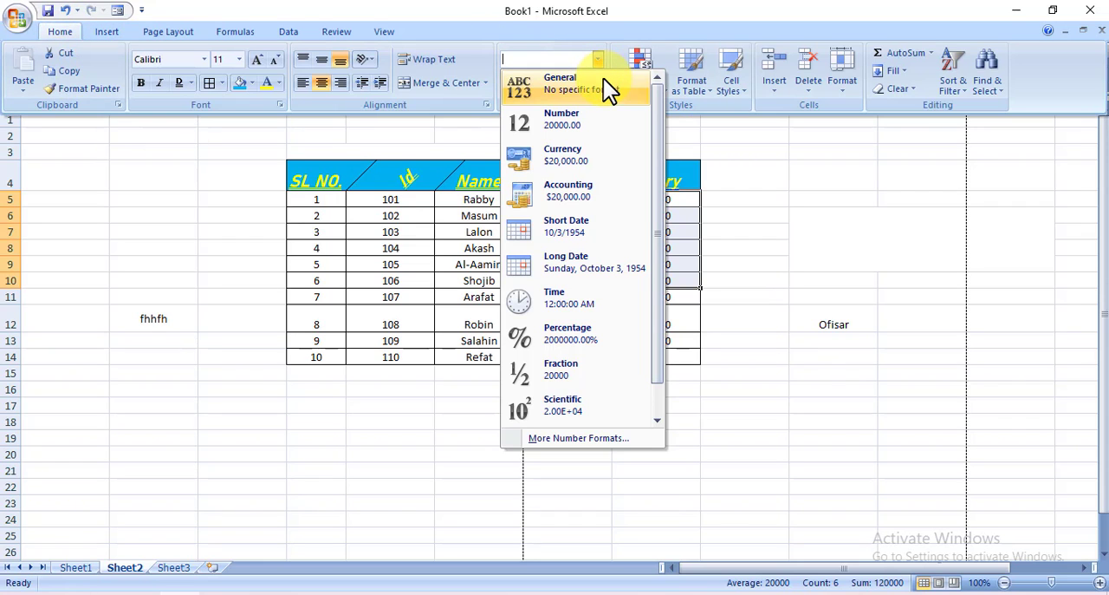
click(584, 126)
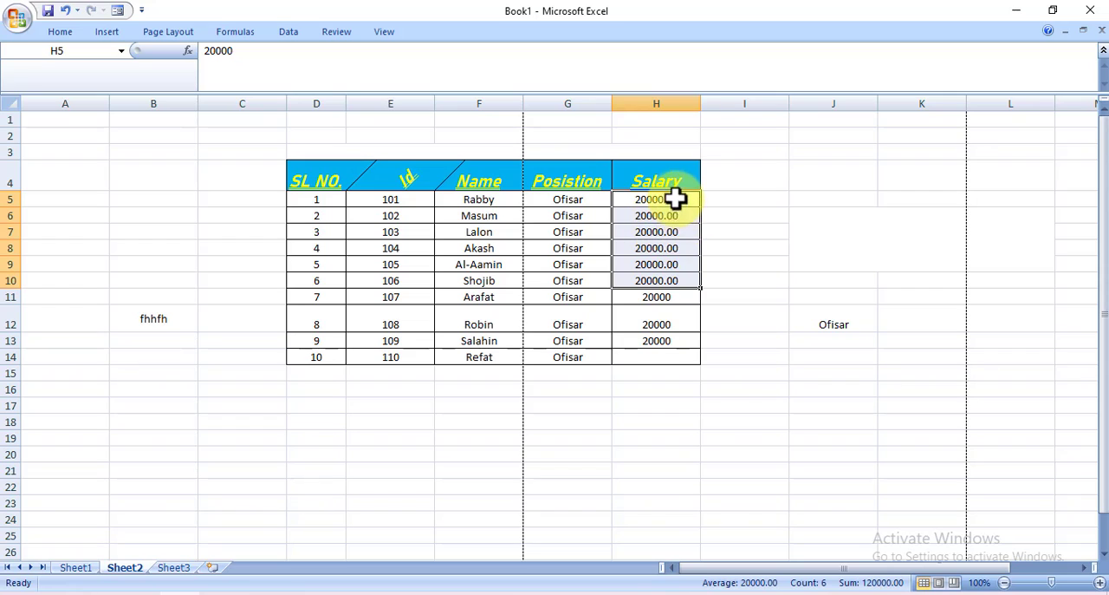
click(737, 234)
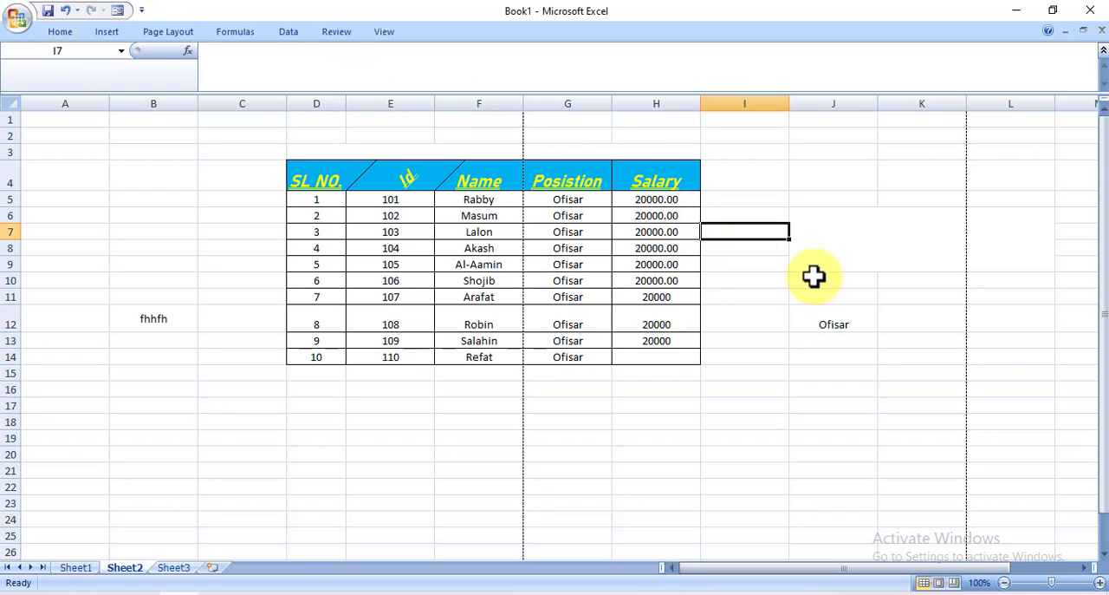
Change the number format of salary cell H9 to Short Date
click(658, 268)
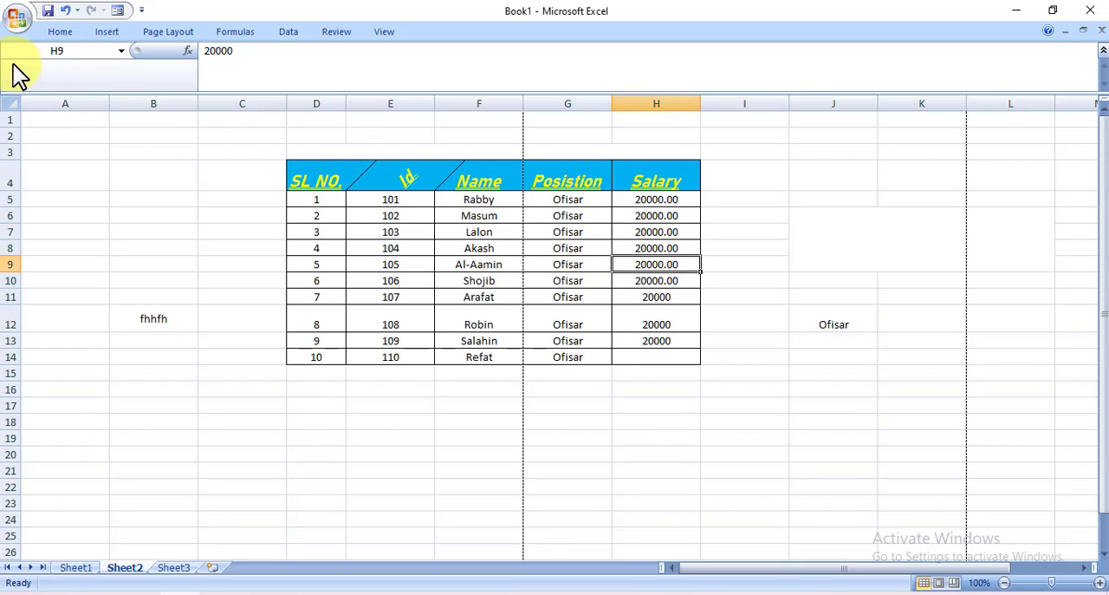
click(69, 37)
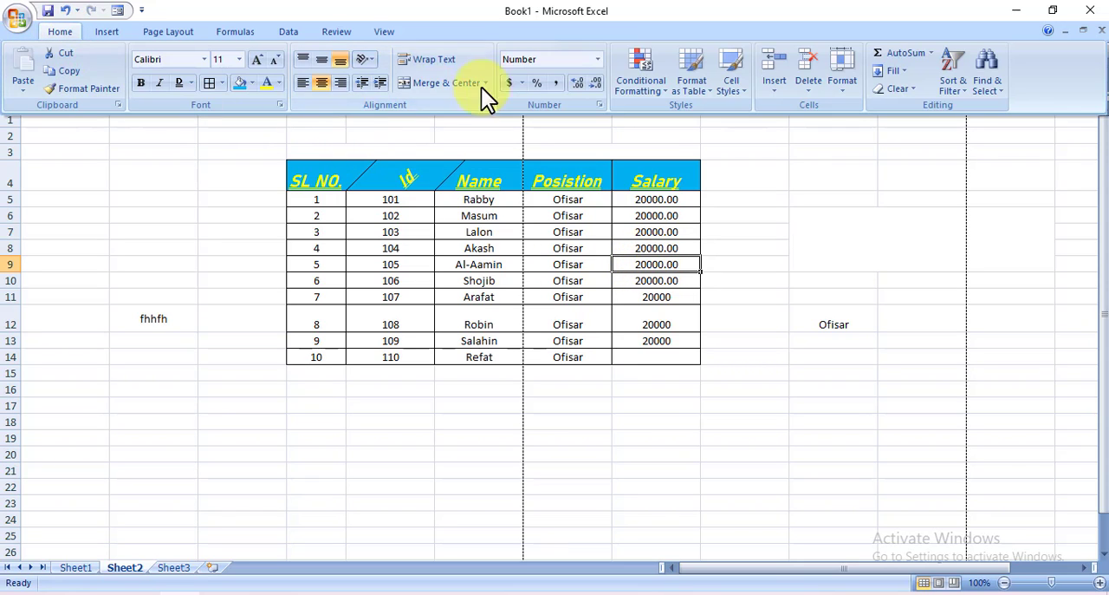
click(597, 58)
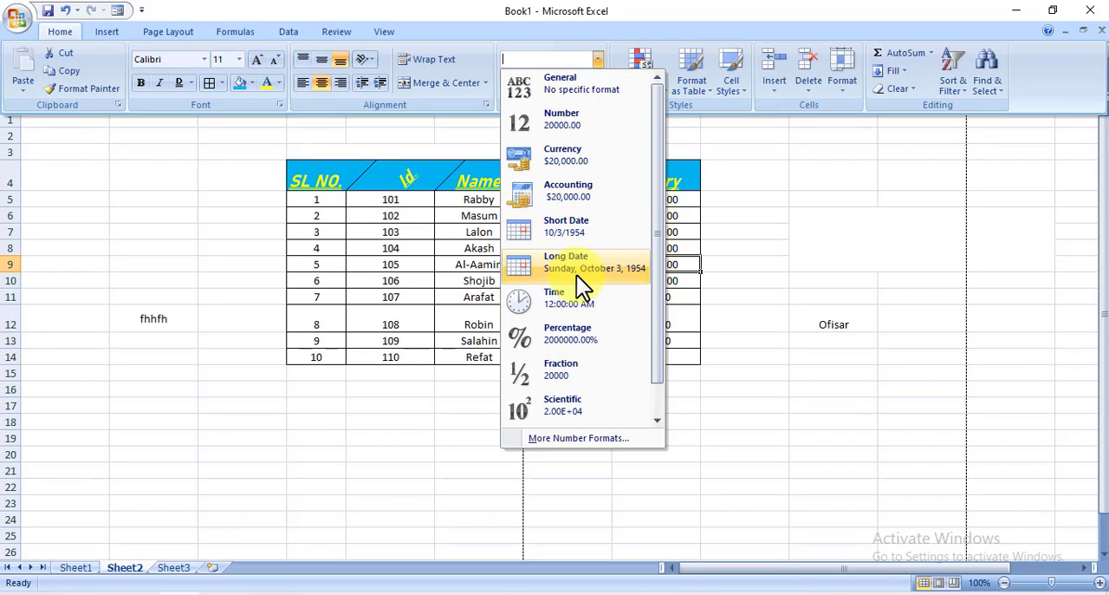
click(560, 224)
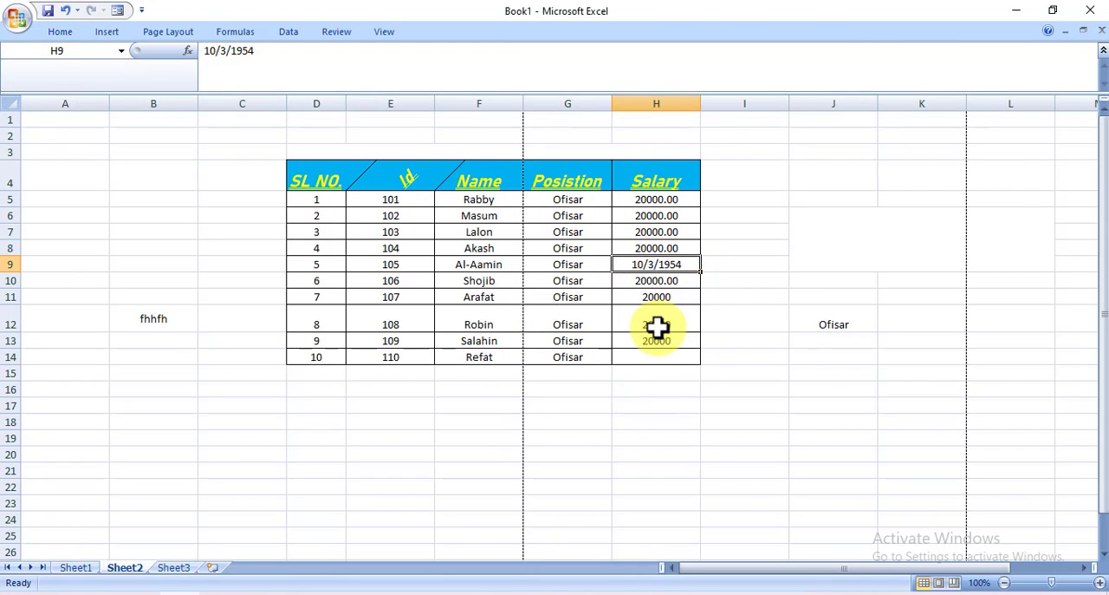
Change the number format of salary cell H12 to Time
click(656, 325)
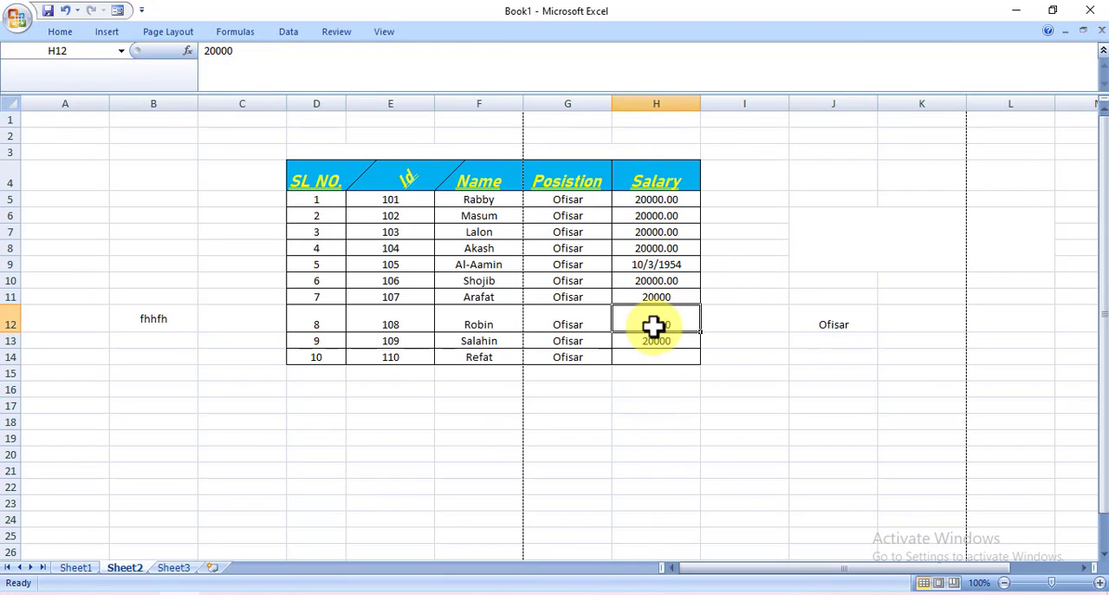
click(59, 32)
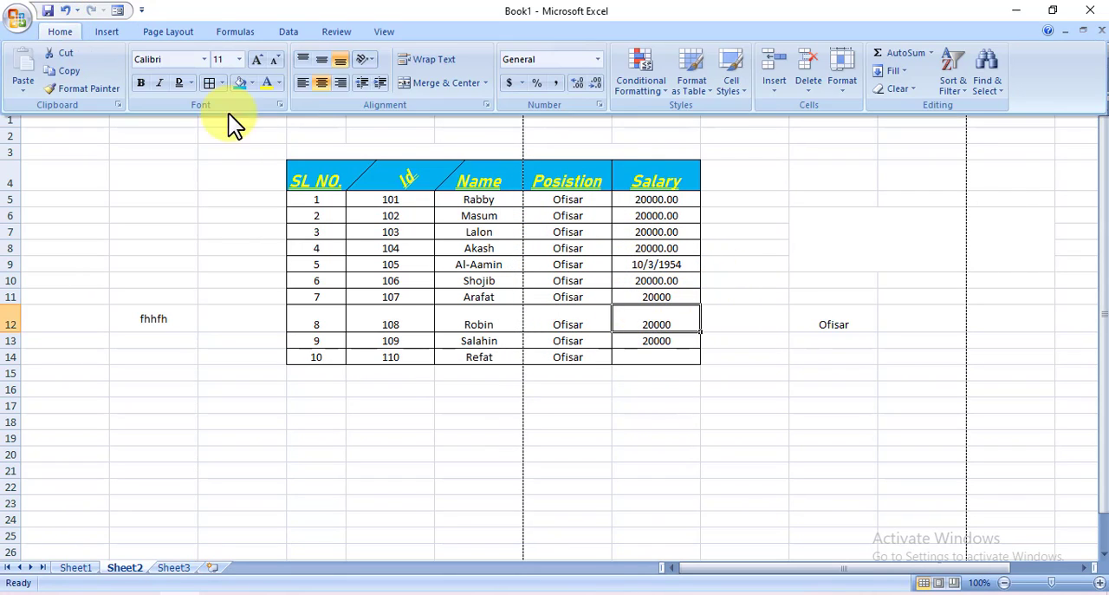
click(597, 59)
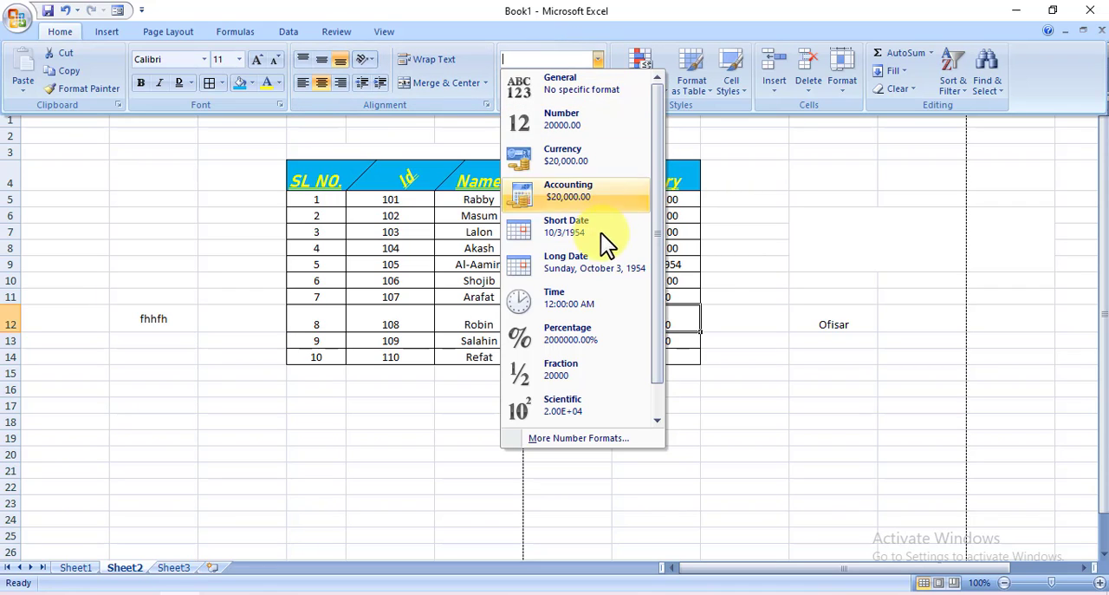
click(578, 304)
click(730, 371)
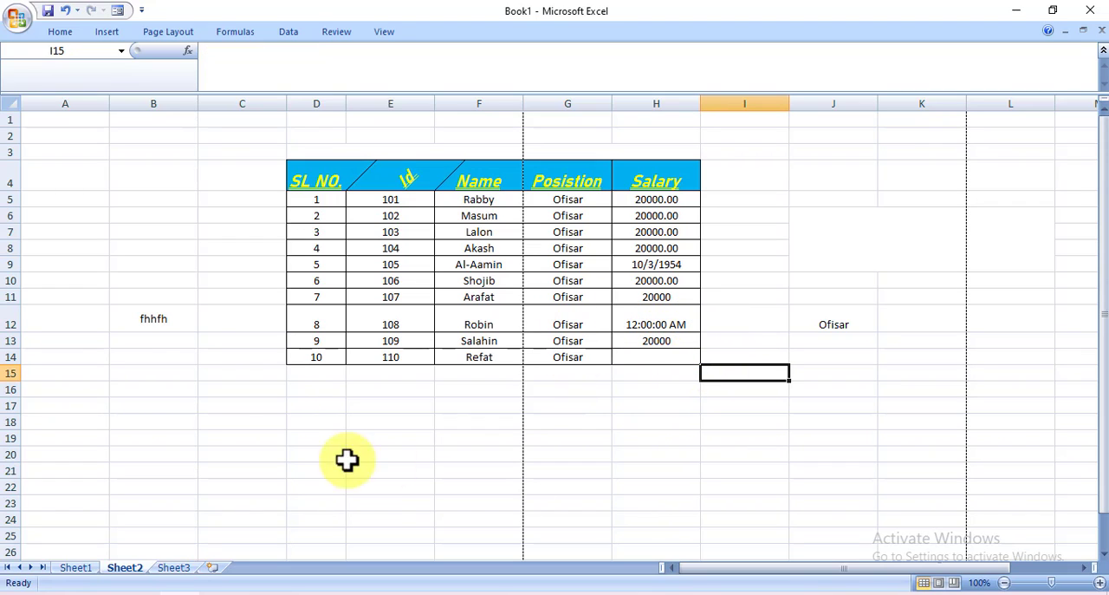
Examine the currency choices of the Accounting Number Format without applying any of them
click(52, 37)
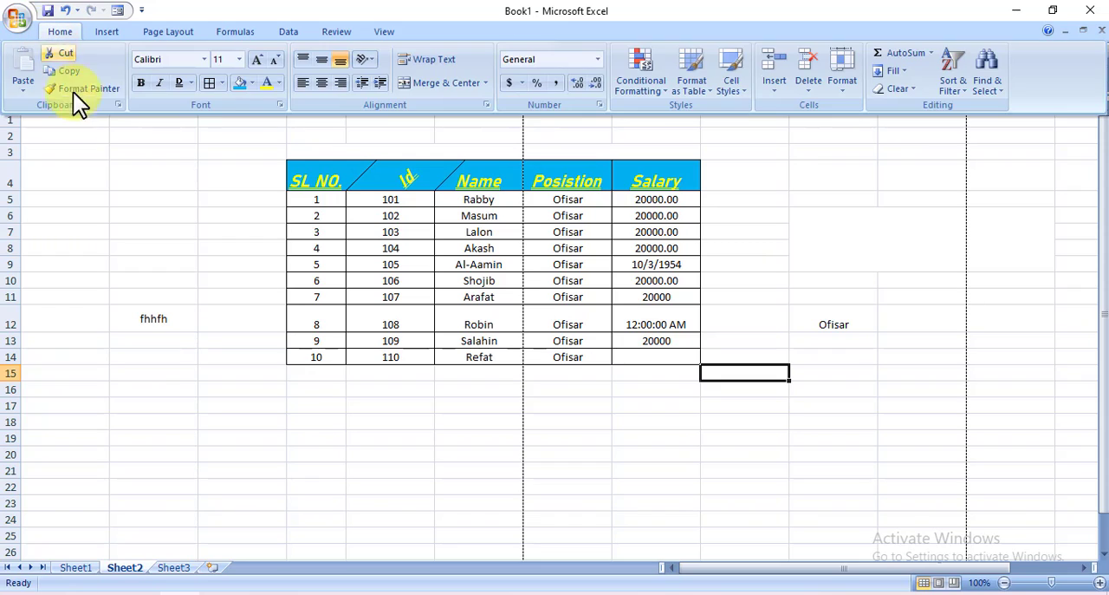
click(521, 83)
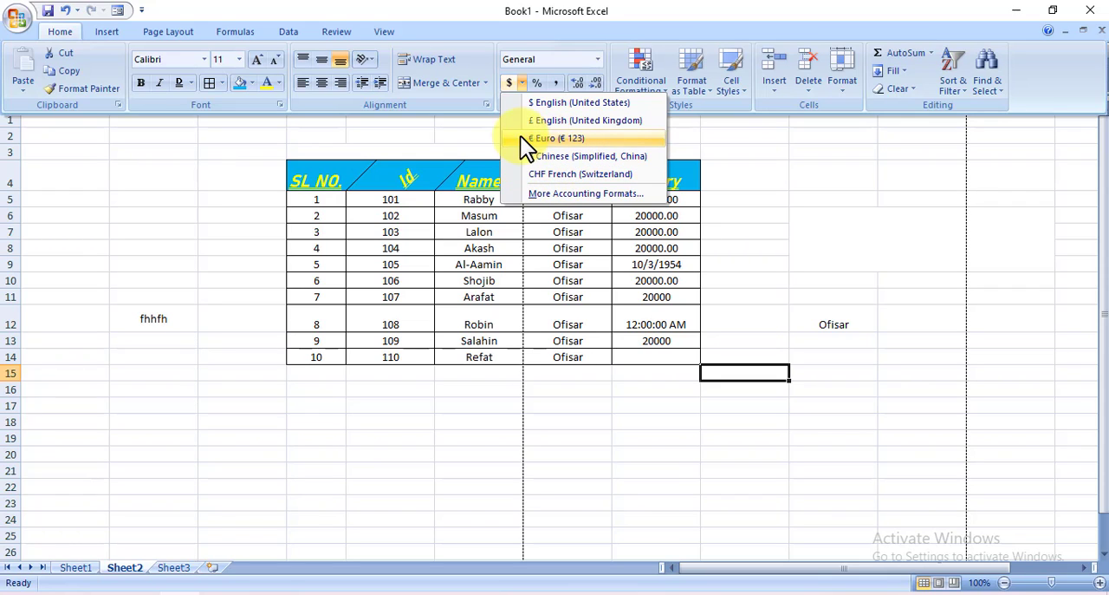
click(539, 82)
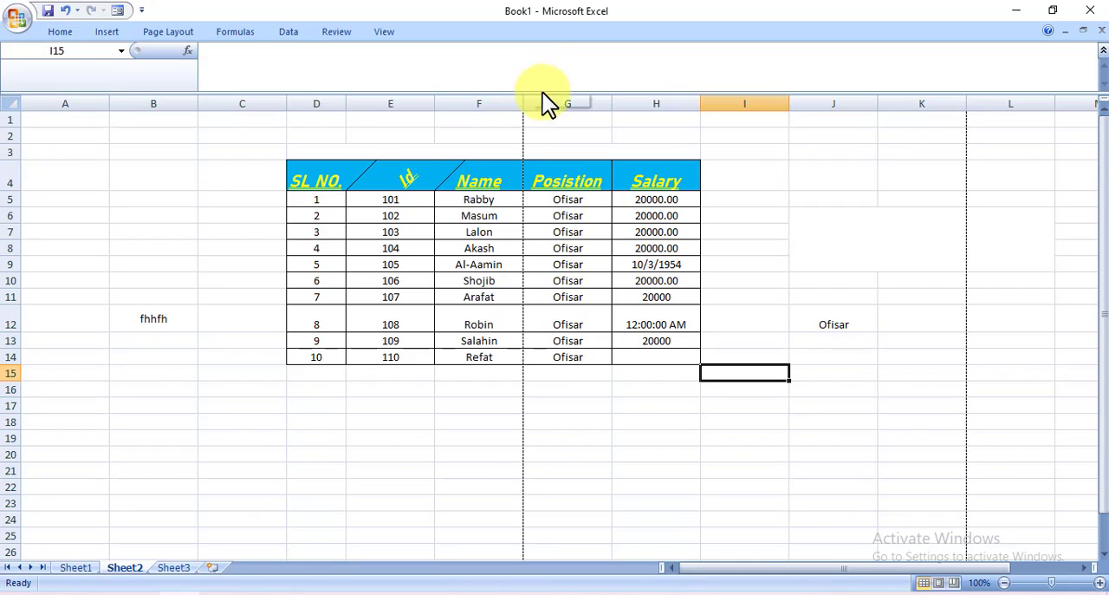
click(219, 155)
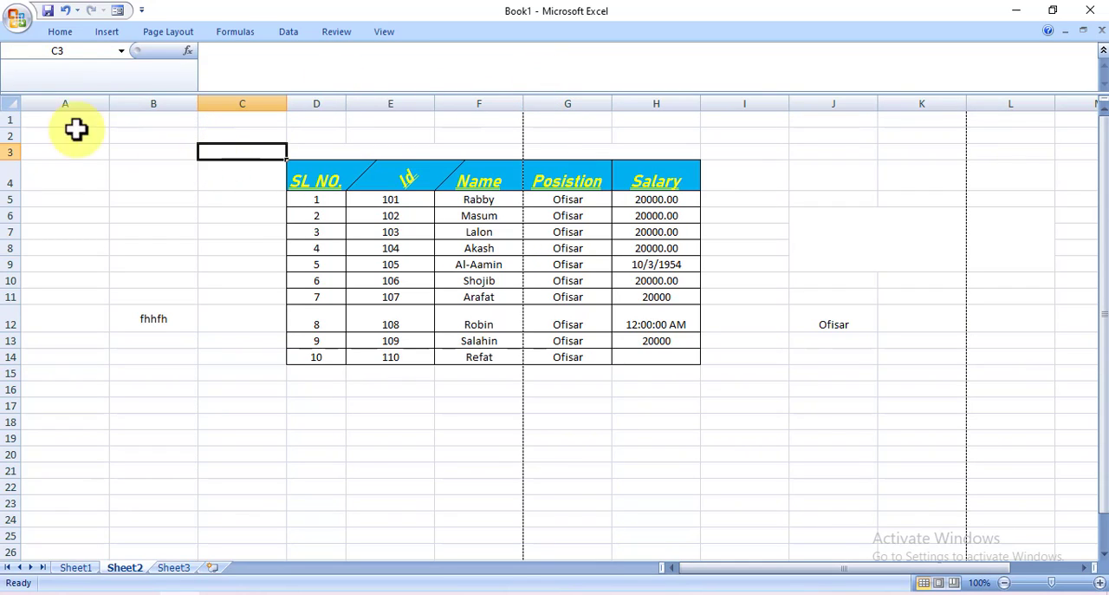
click(54, 31)
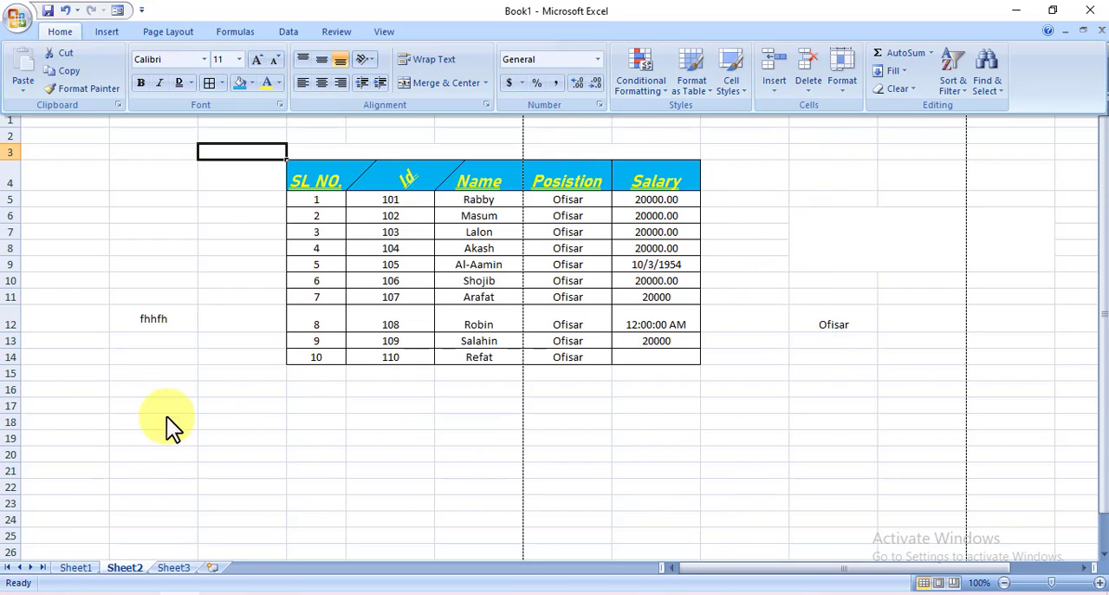
Format the empty range C18:E20 as a table with a light blue gridded style, without marking existing headers
key(ctrl+F1)
drag(234, 422, 418, 425)
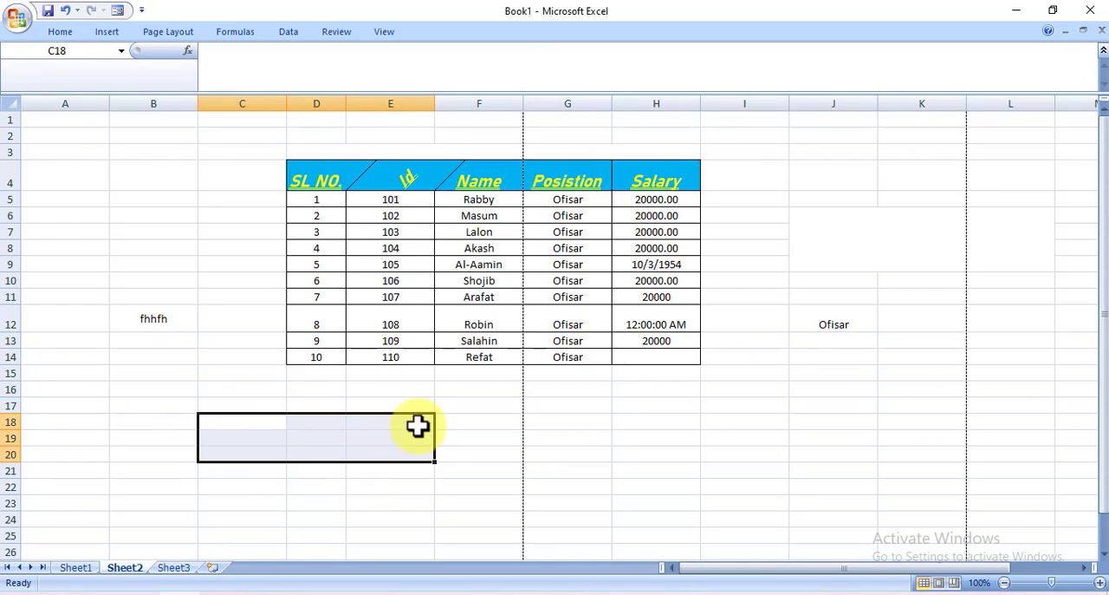
click(72, 31)
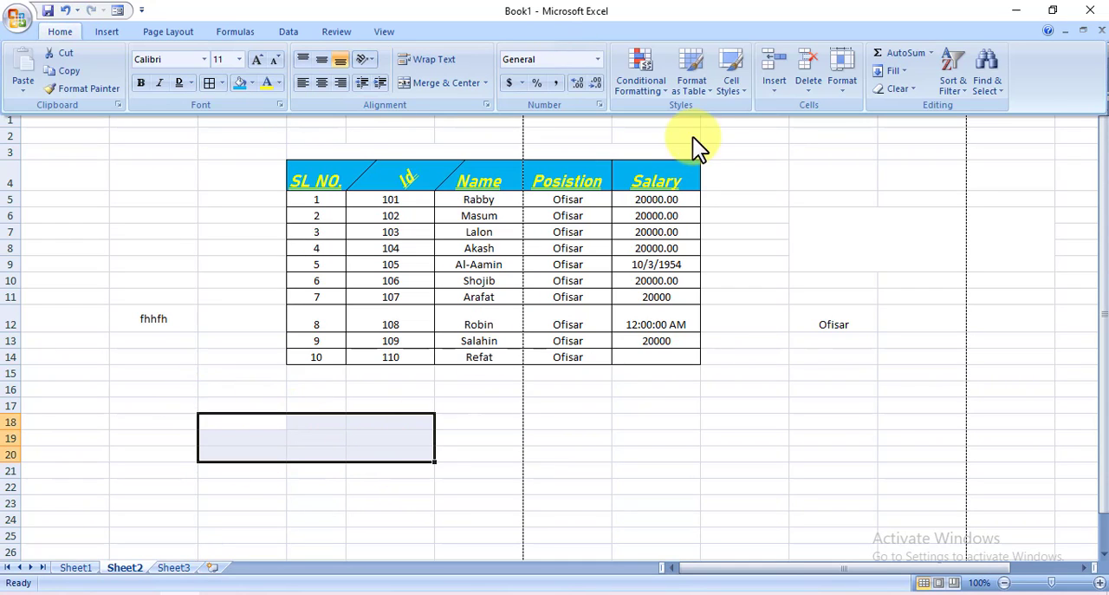
click(706, 90)
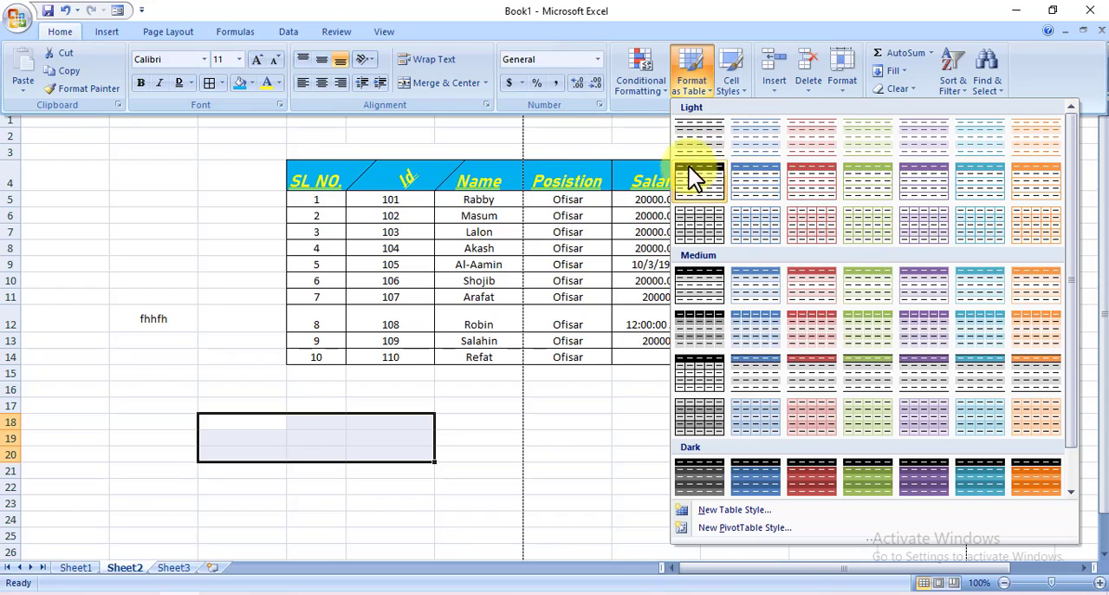
click(757, 227)
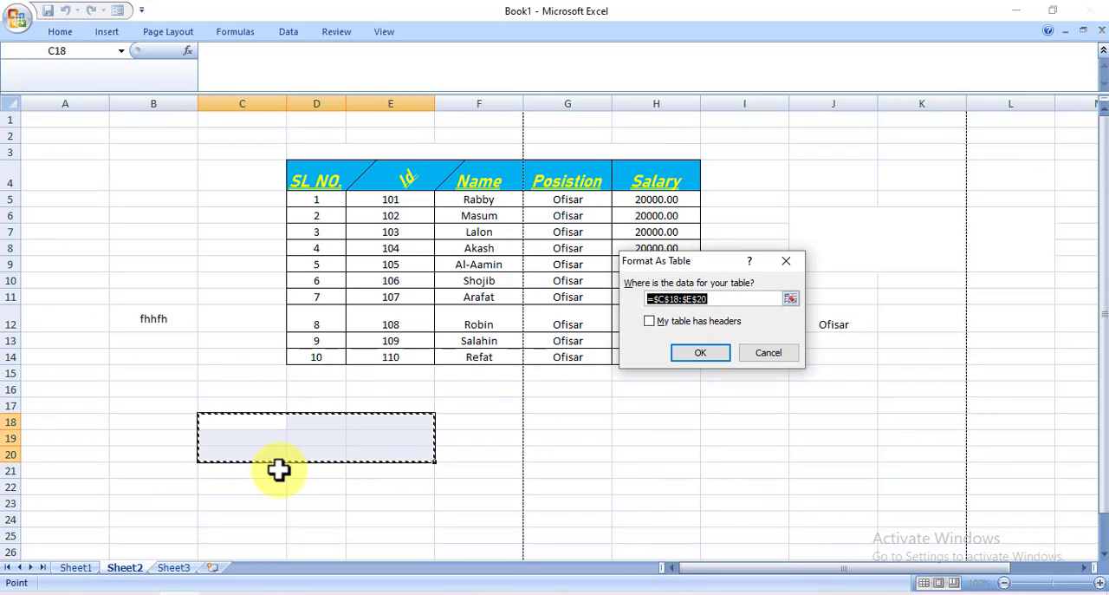
click(711, 357)
click(318, 453)
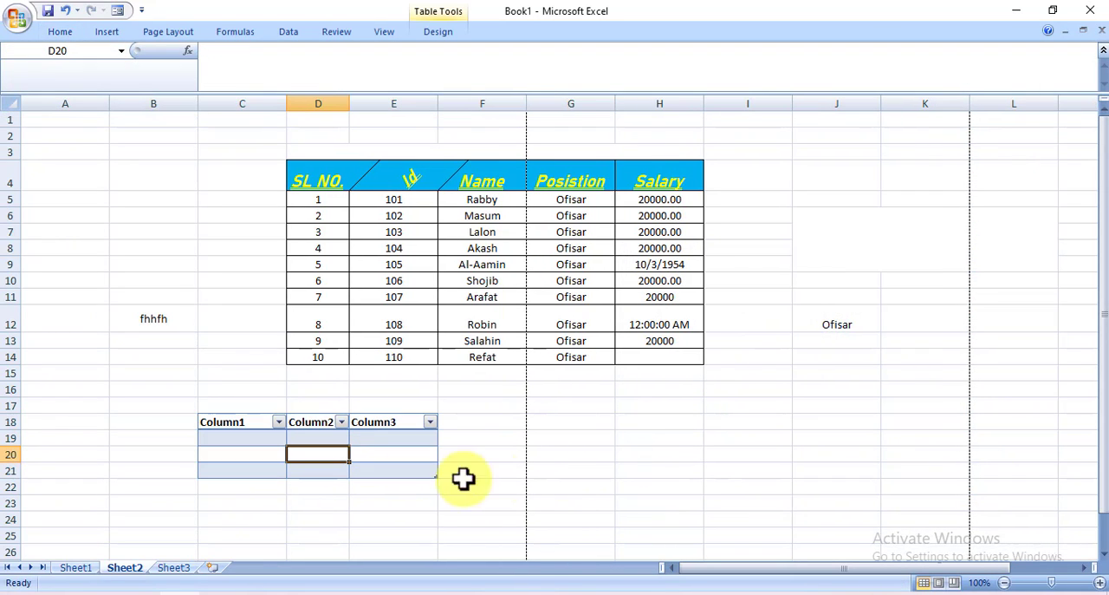
click(363, 488)
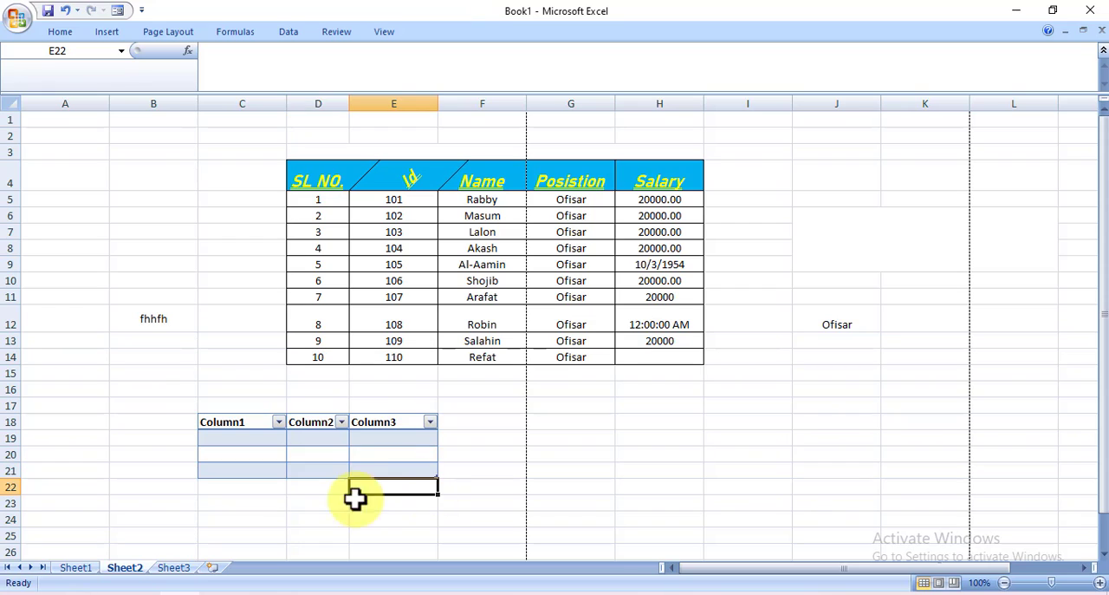
Apply the Normal cell style to cell E22
click(64, 37)
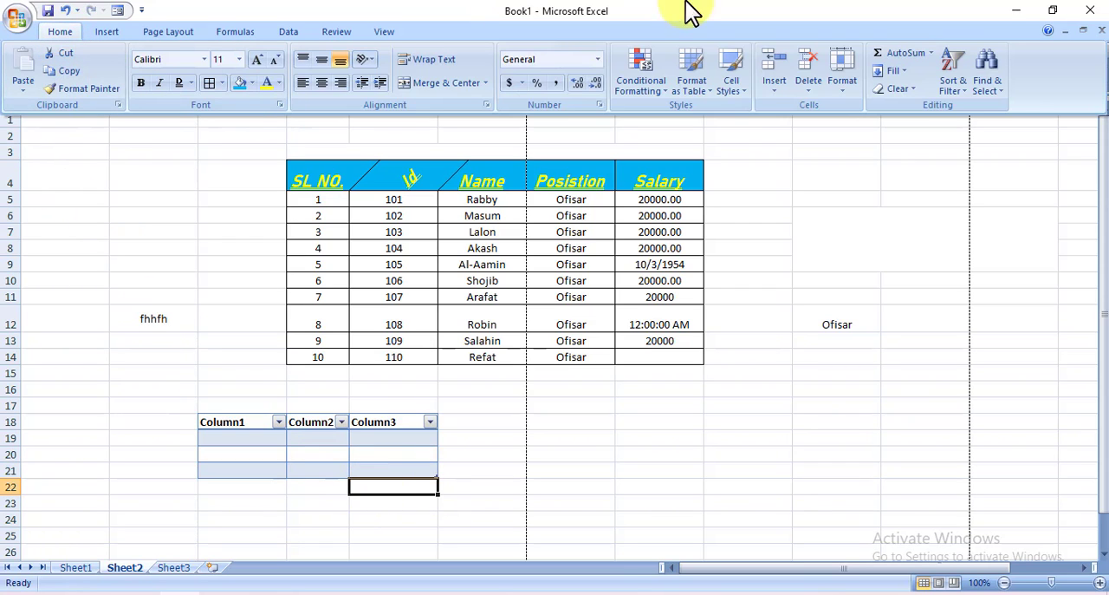
click(745, 91)
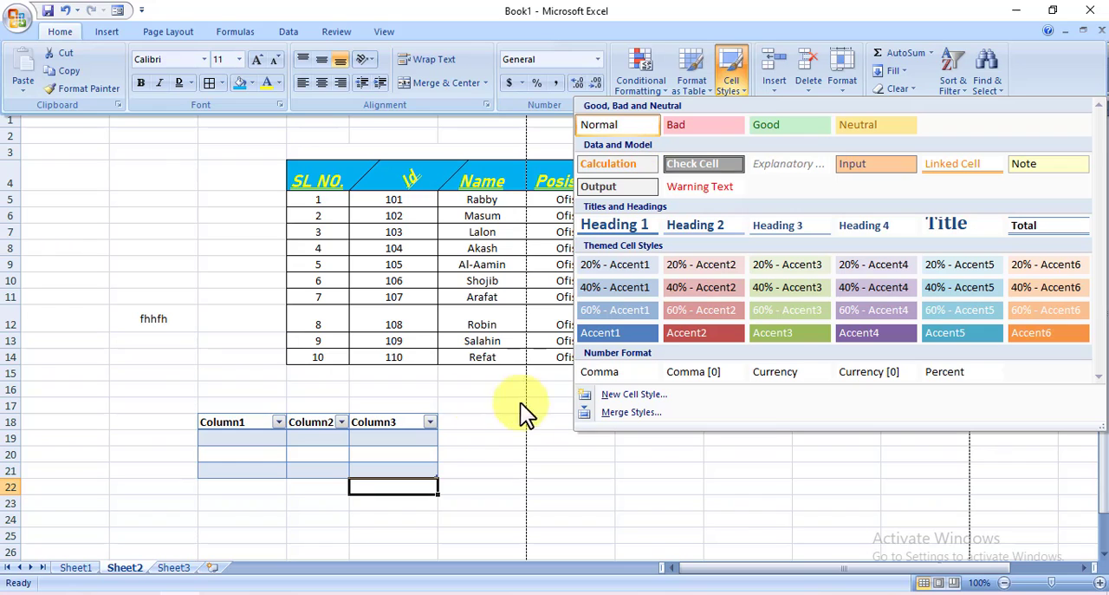
click(629, 125)
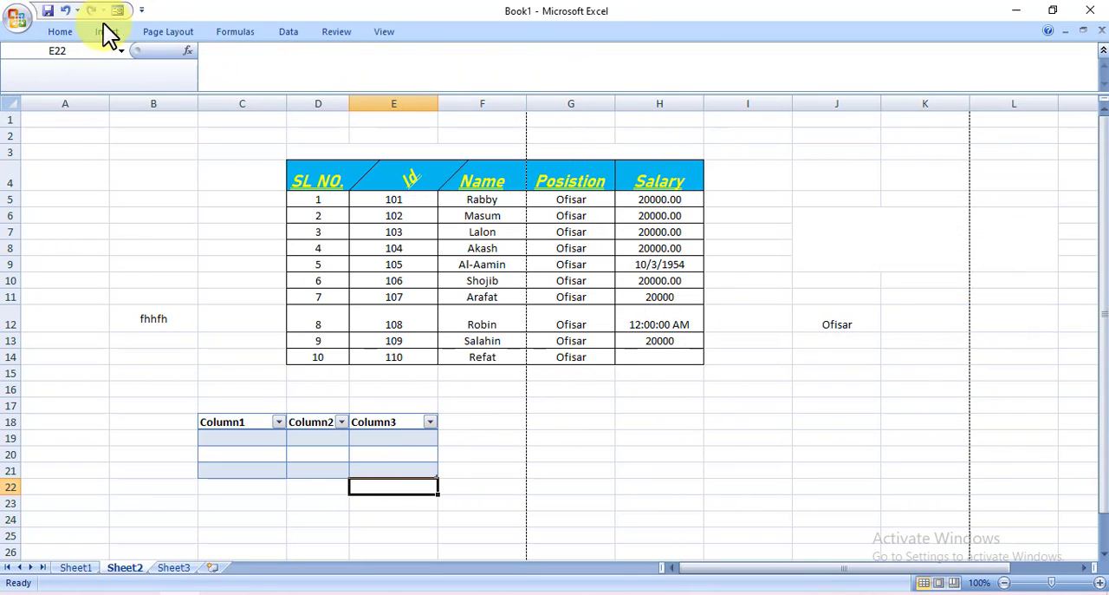
Preview the themed cell styles on cell E22 without applying any of them
click(60, 32)
click(735, 78)
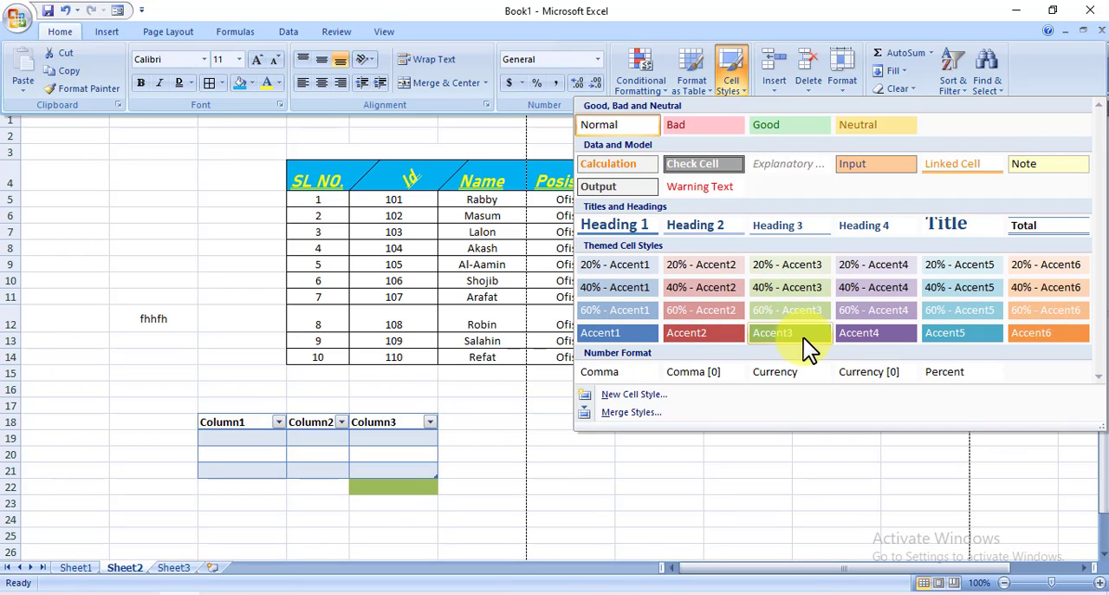
click(784, 457)
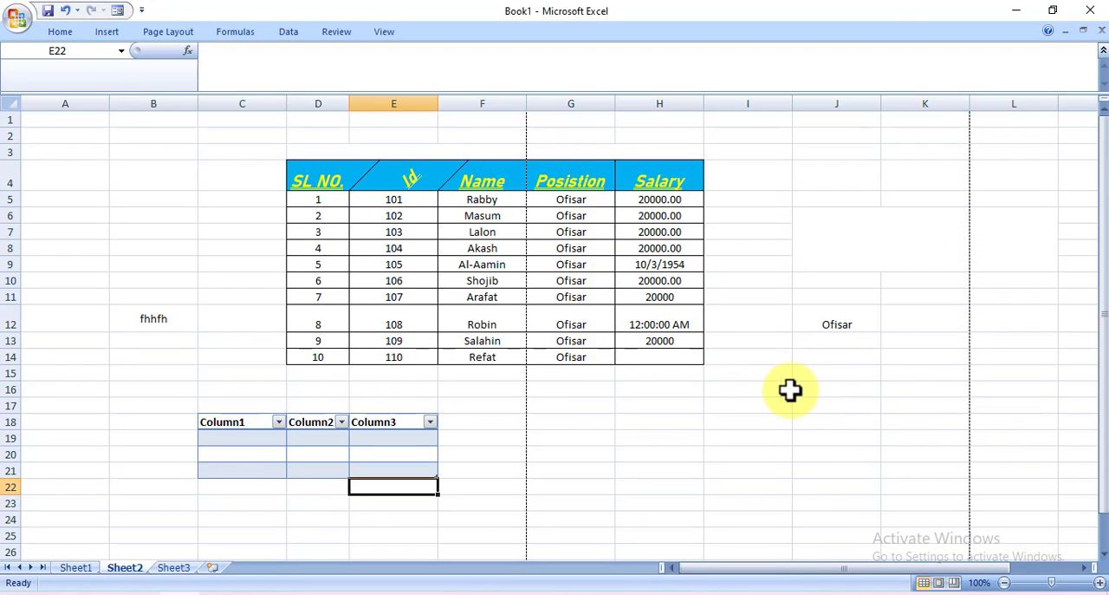
Insert a blank cell at salary cell H7, shifting the existing cells down
click(57, 33)
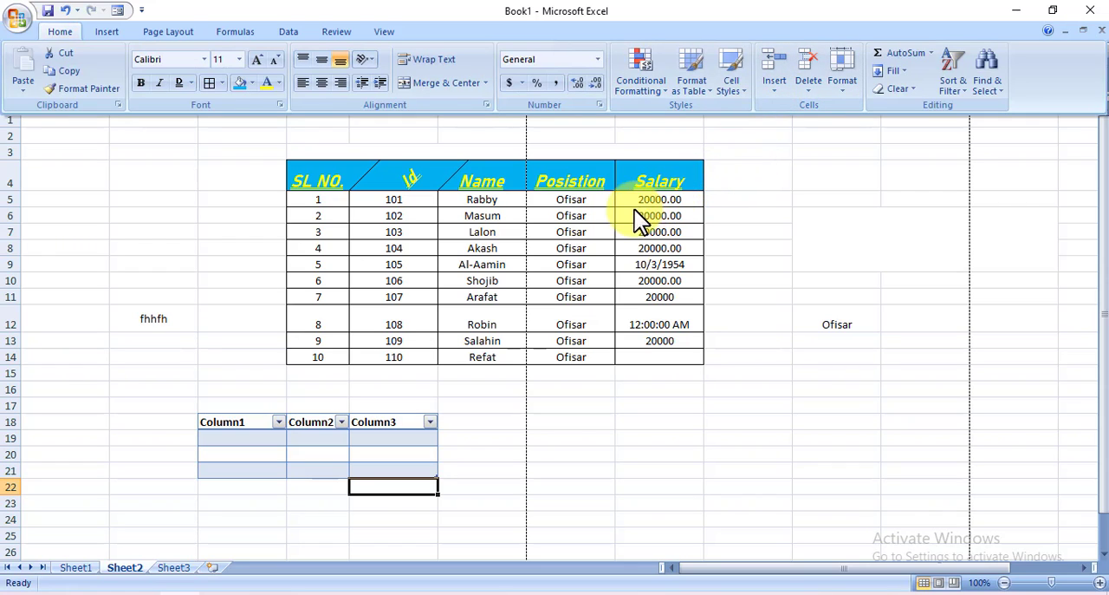
click(665, 231)
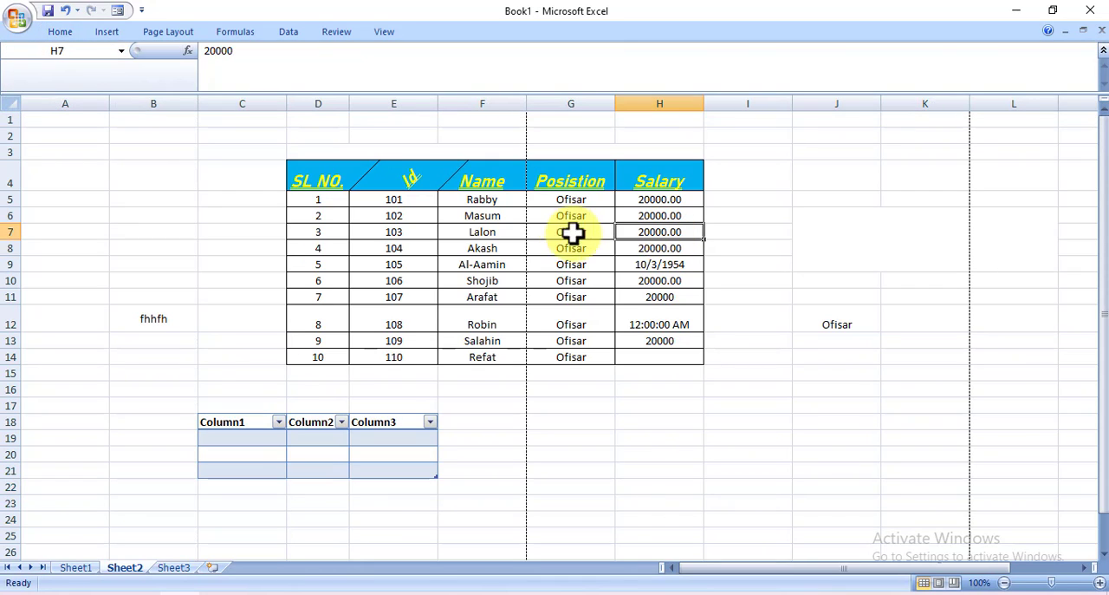
click(62, 33)
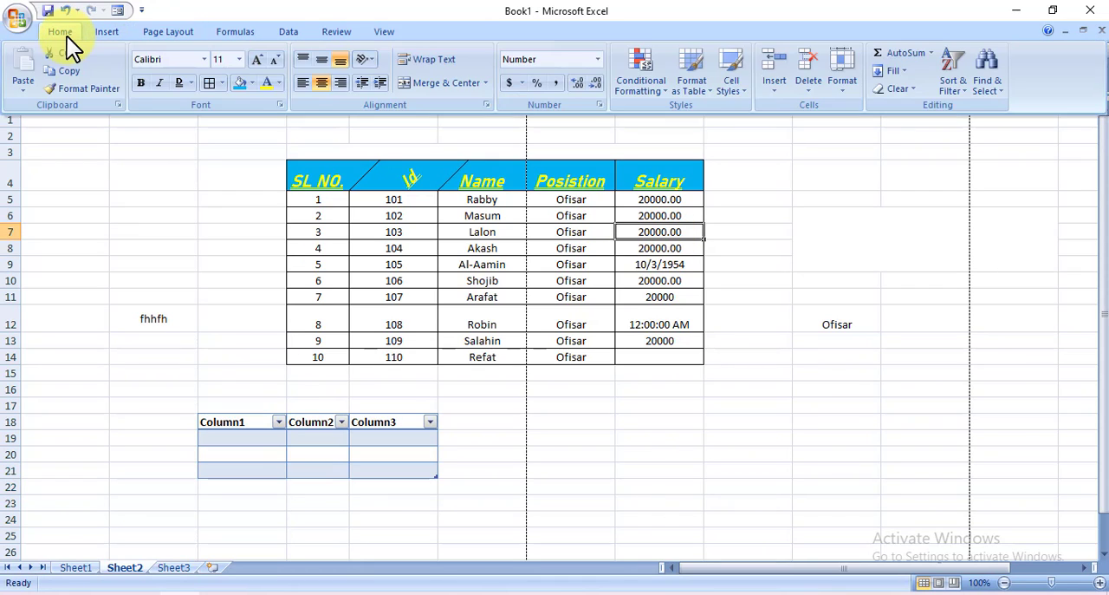
click(63, 33)
click(62, 33)
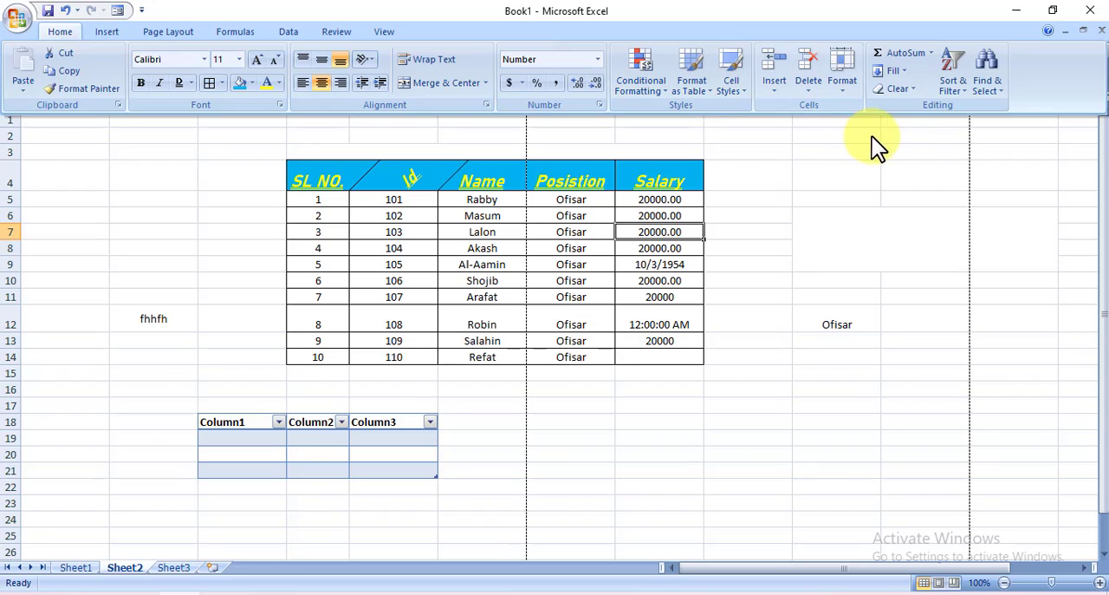
click(775, 90)
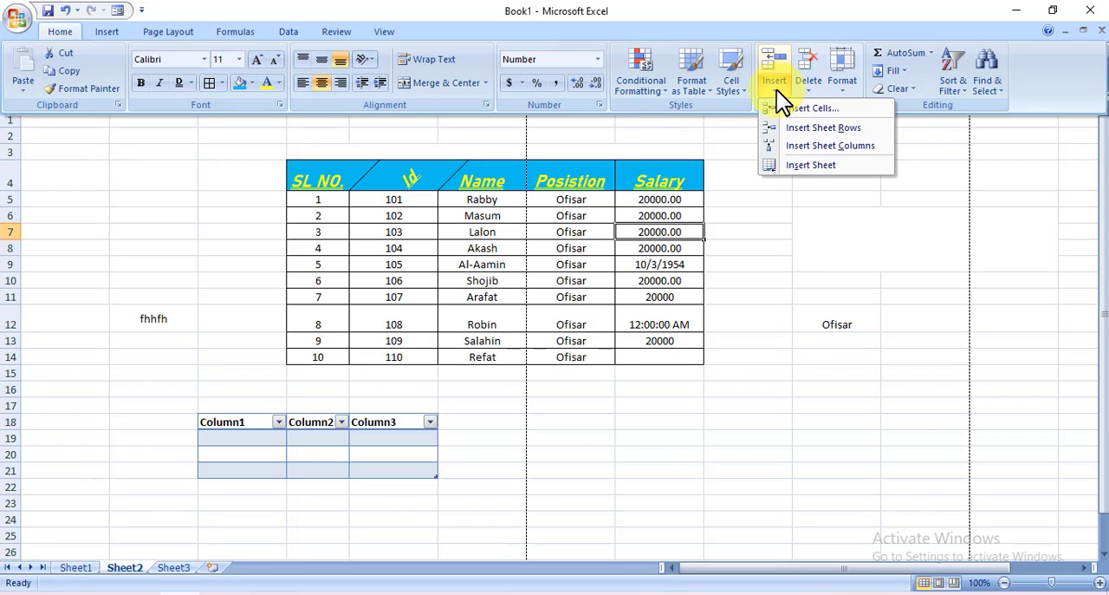
click(839, 111)
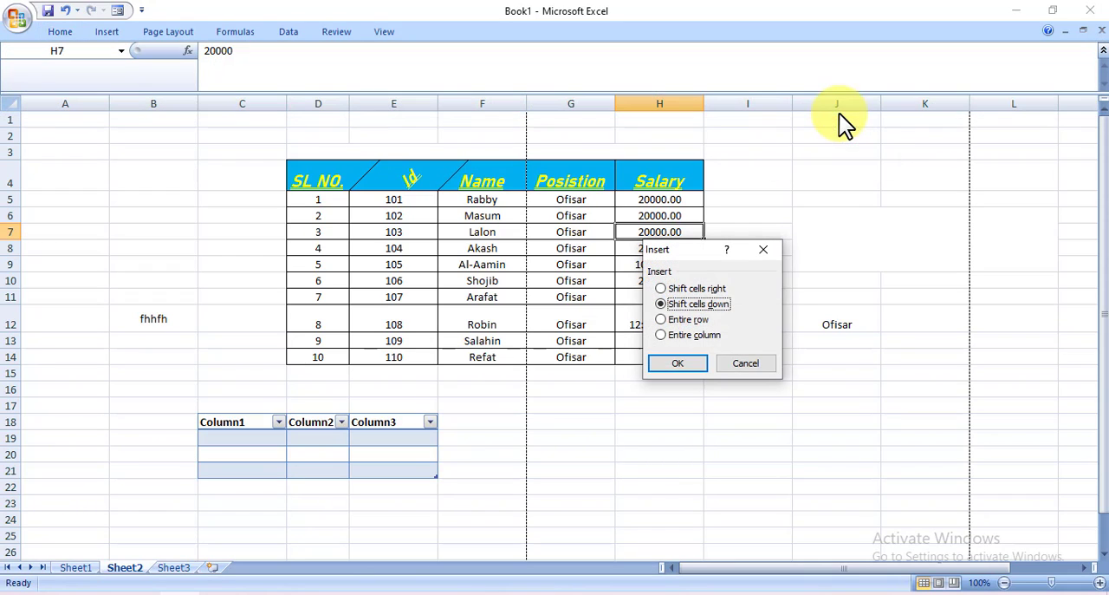
click(688, 365)
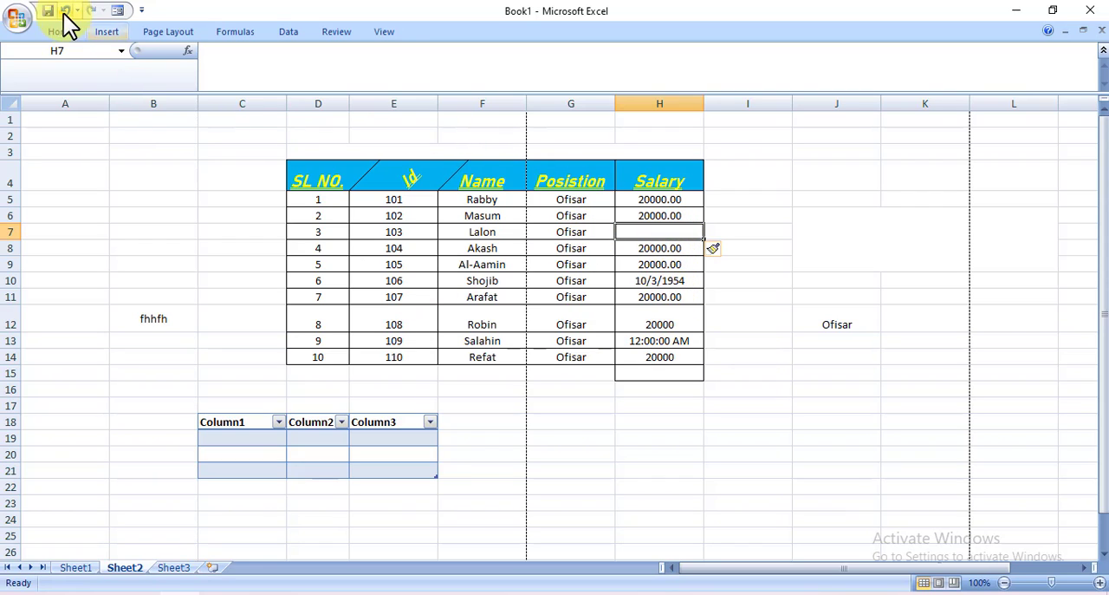
Insert a sheet row at row 7, above the employee with Id 103
click(530, 235)
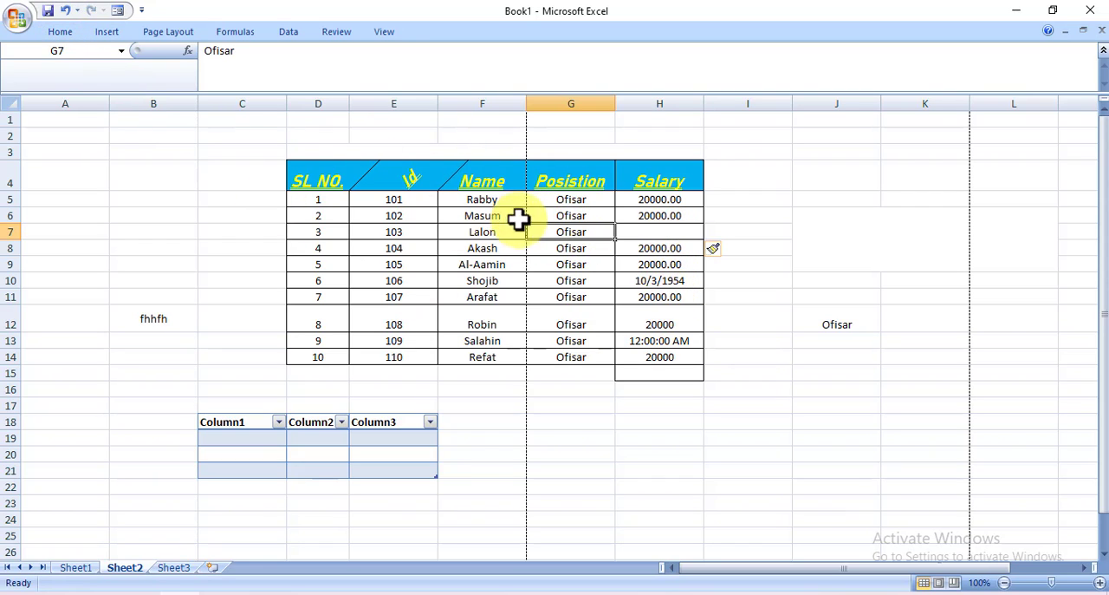
click(60, 32)
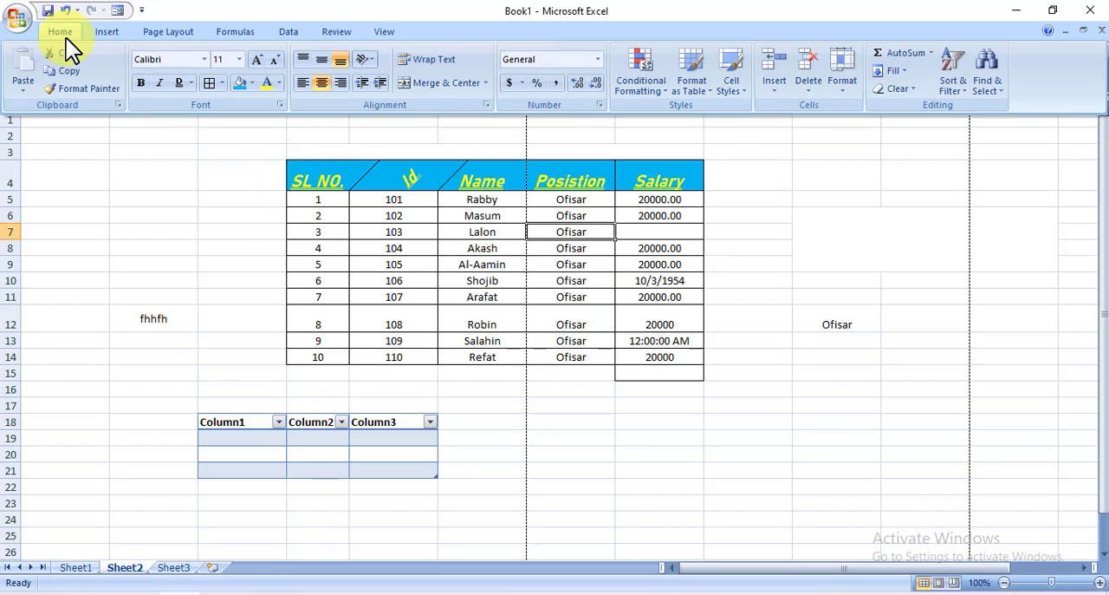
click(777, 91)
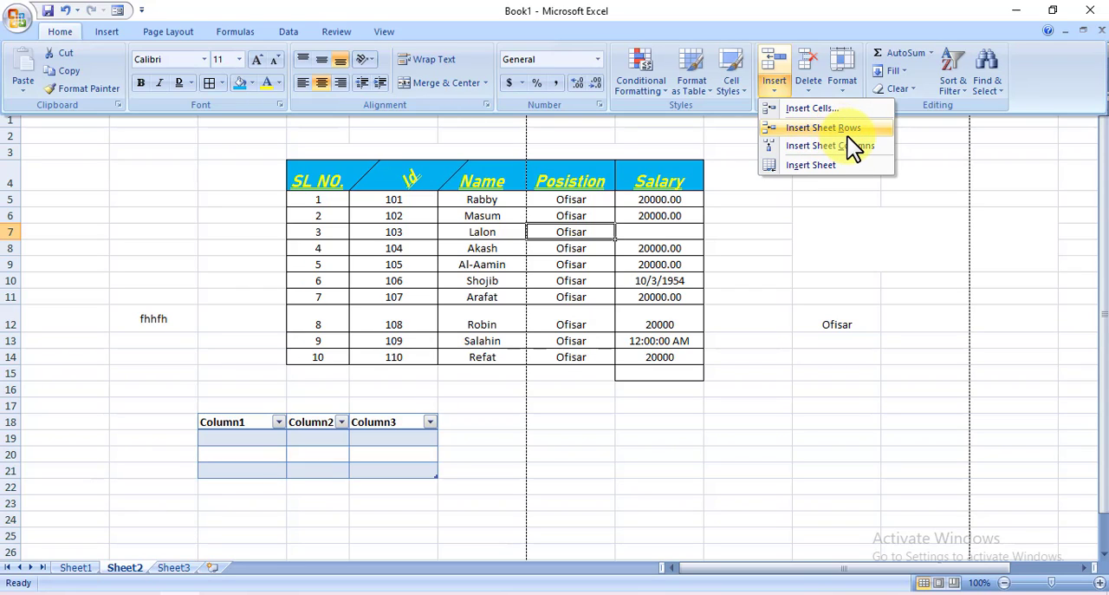
click(847, 133)
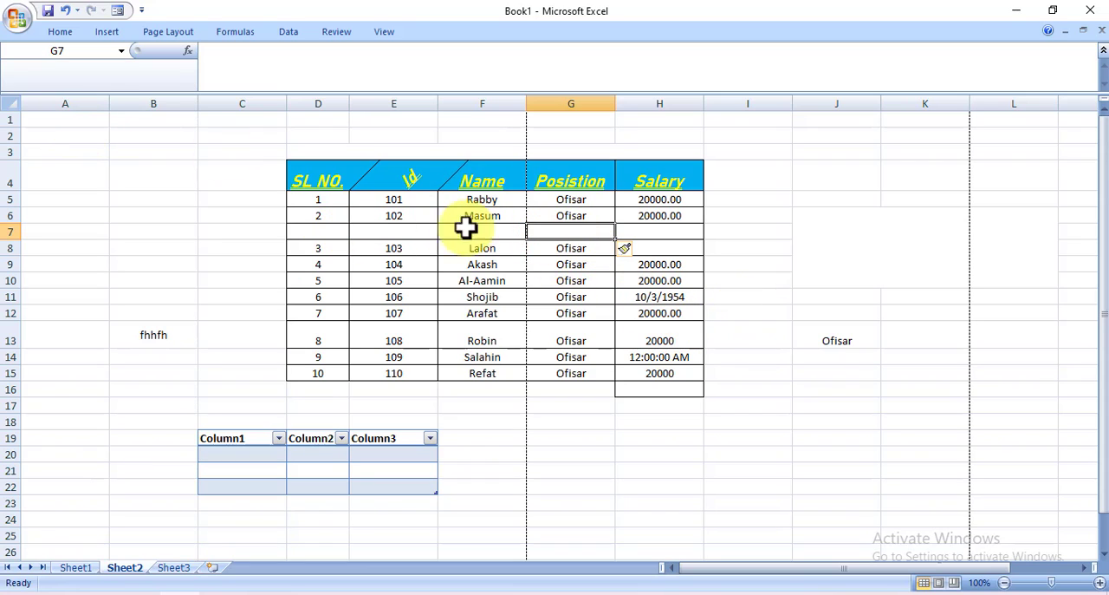
Insert a sheet column at column F, between the Id and Name columns
click(494, 297)
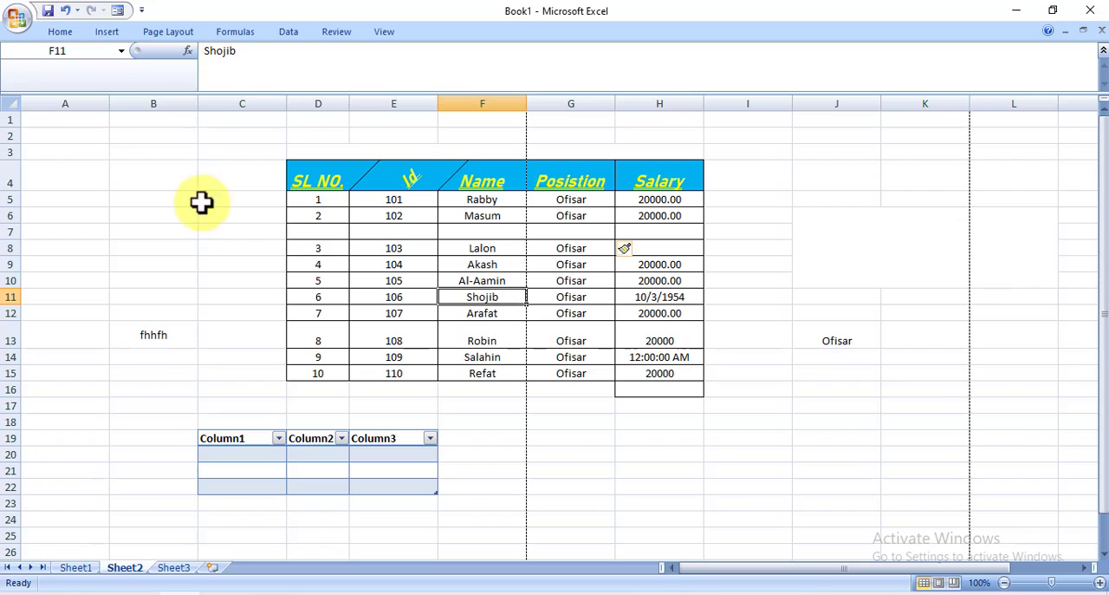
click(76, 39)
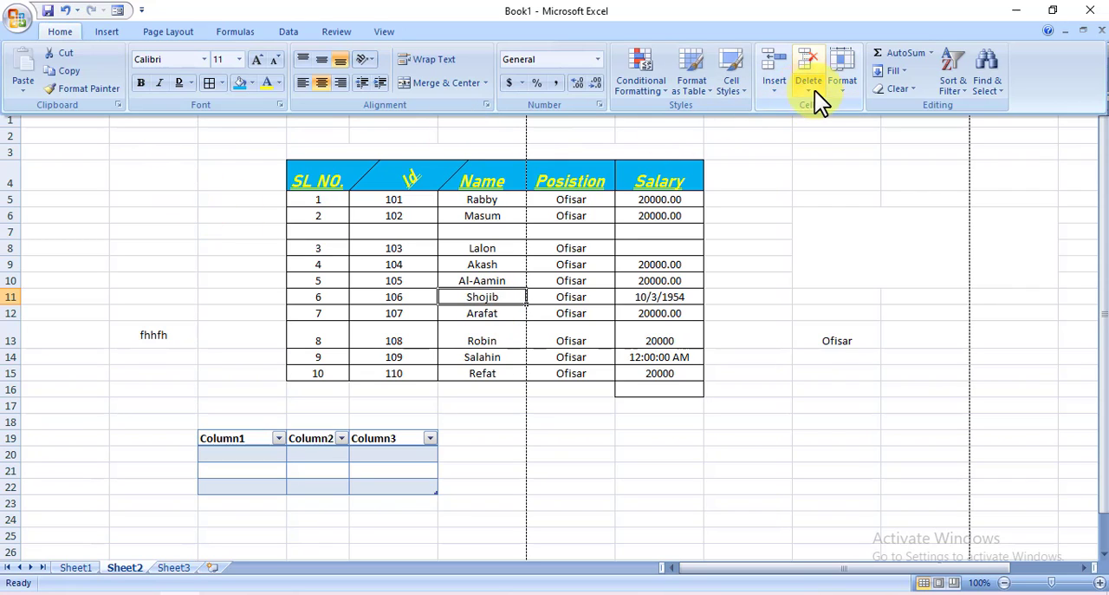
click(778, 93)
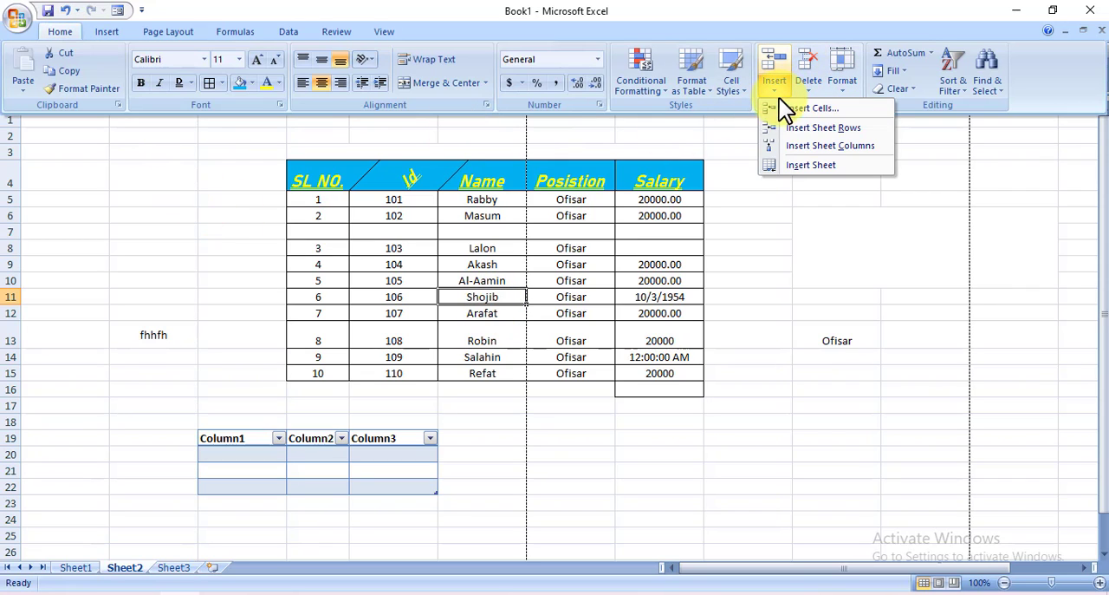
click(860, 146)
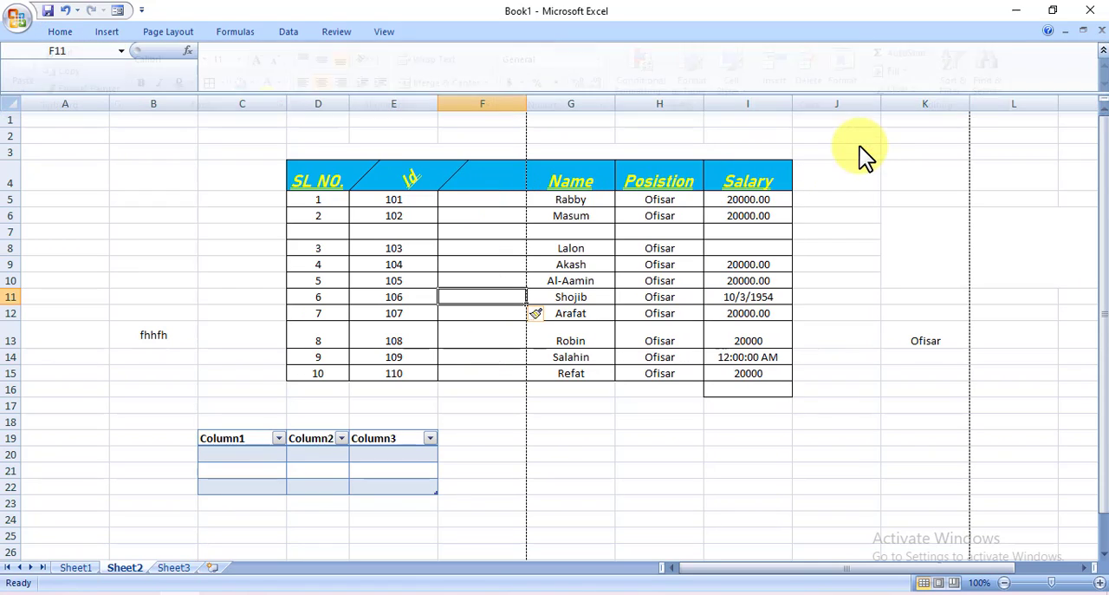
click(514, 102)
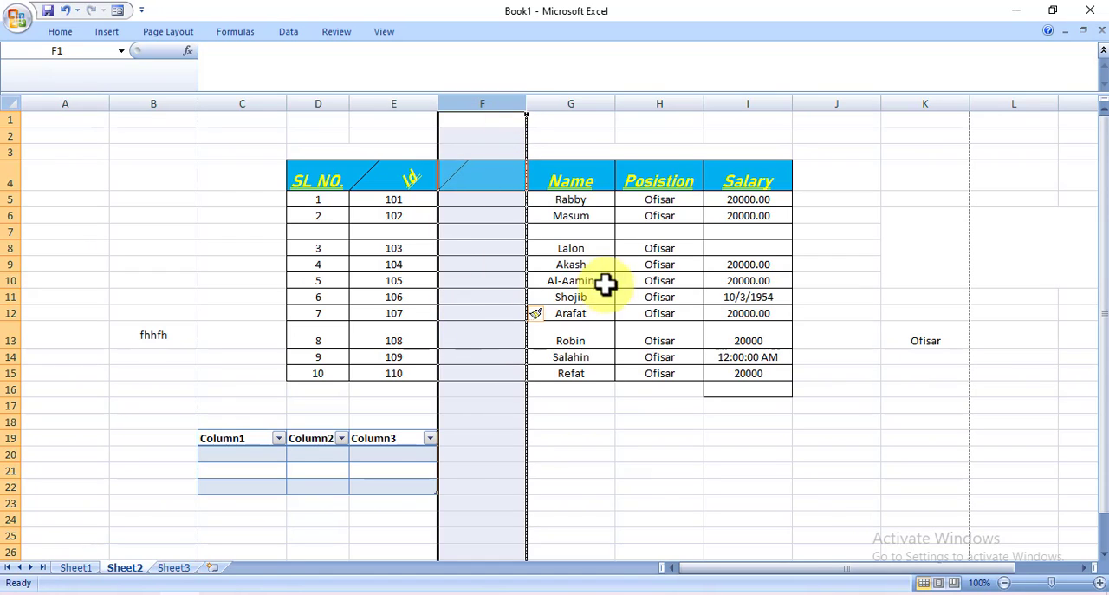
click(394, 244)
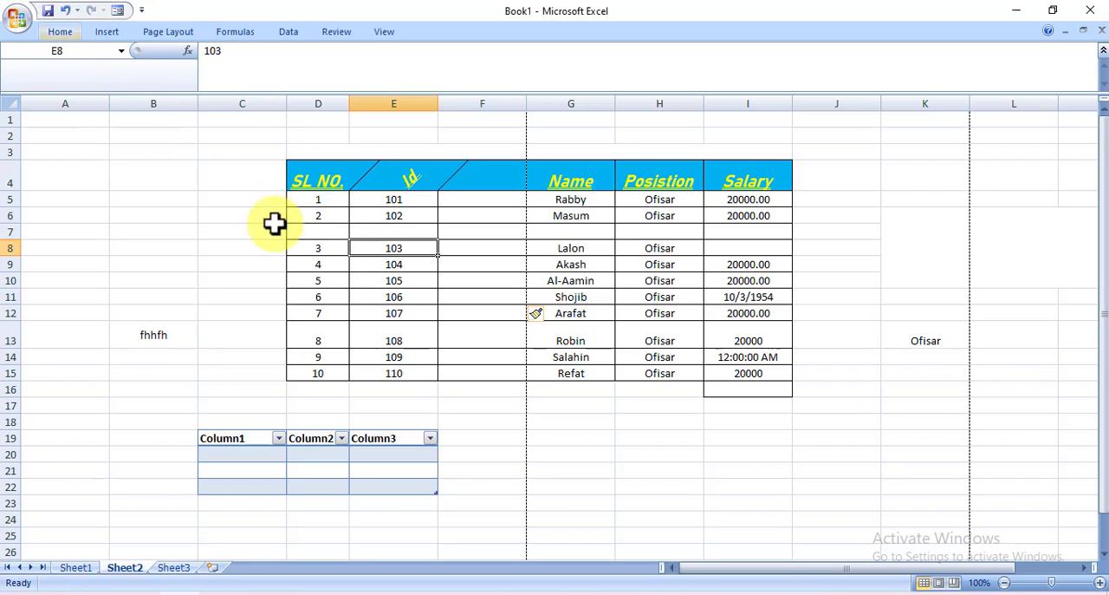
click(57, 33)
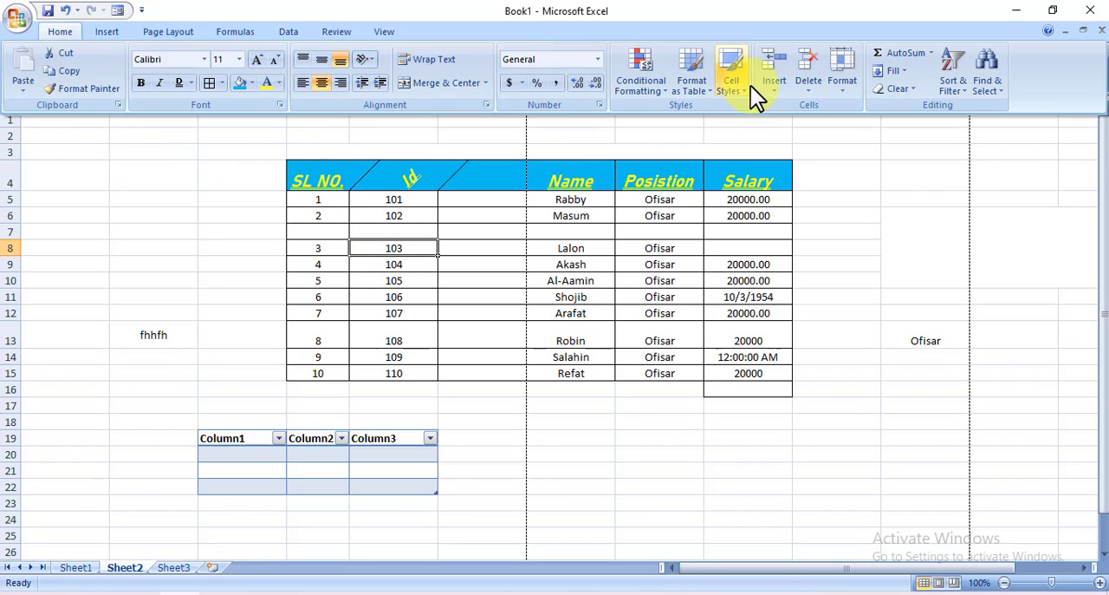
click(770, 92)
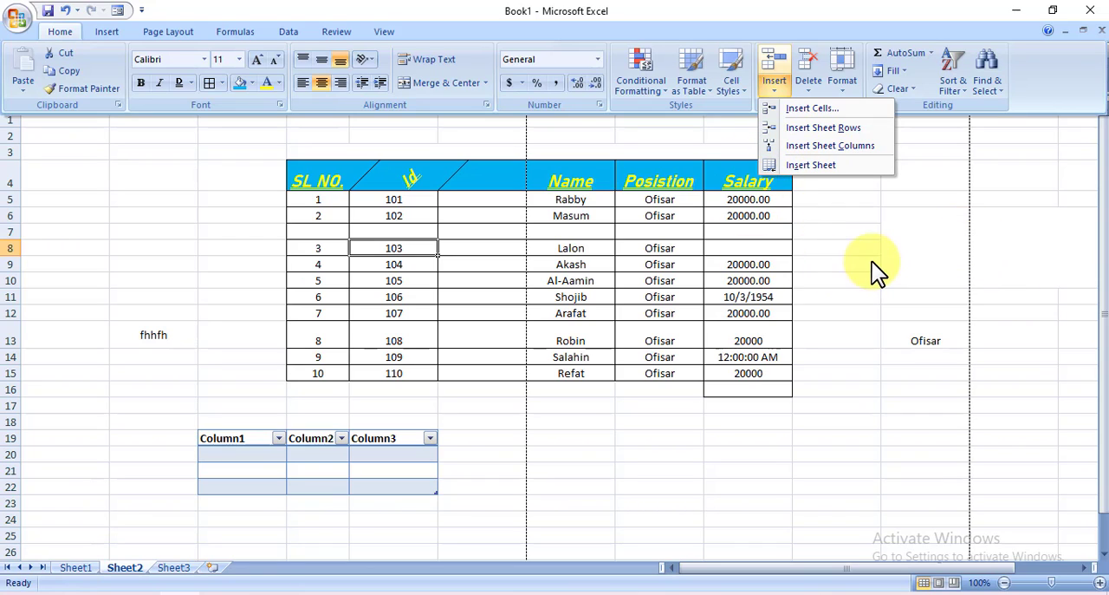
key(ctrl+F1)
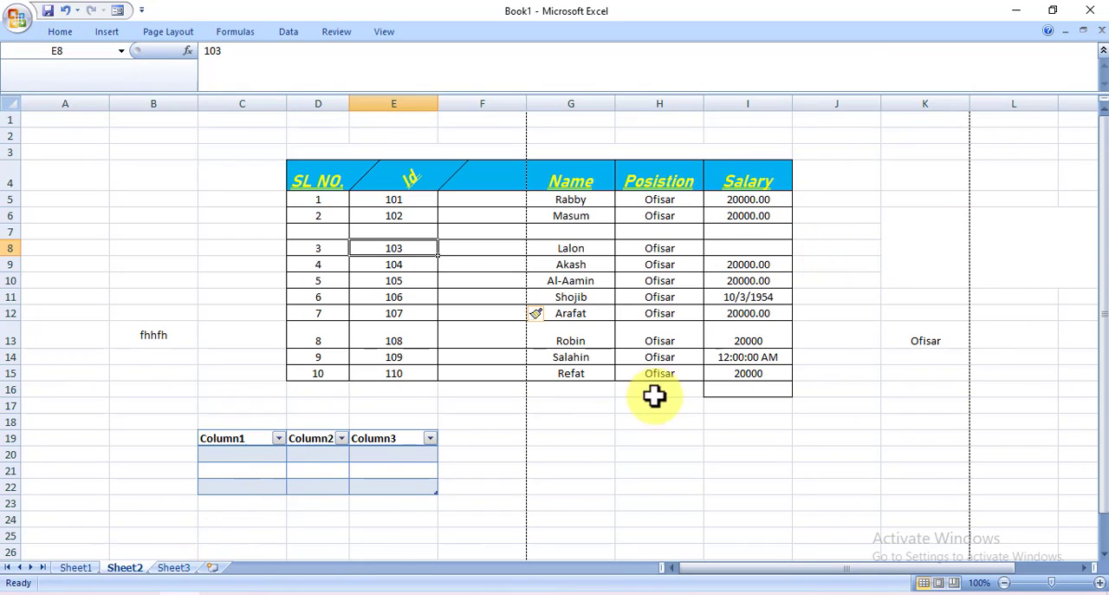
click(61, 31)
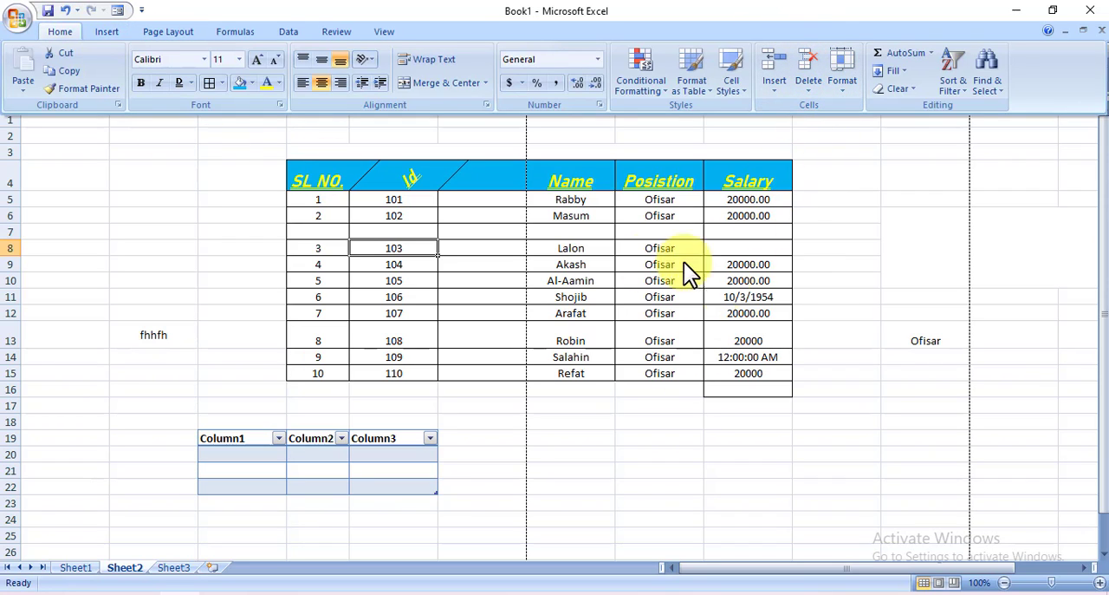
click(930, 344)
click(931, 348)
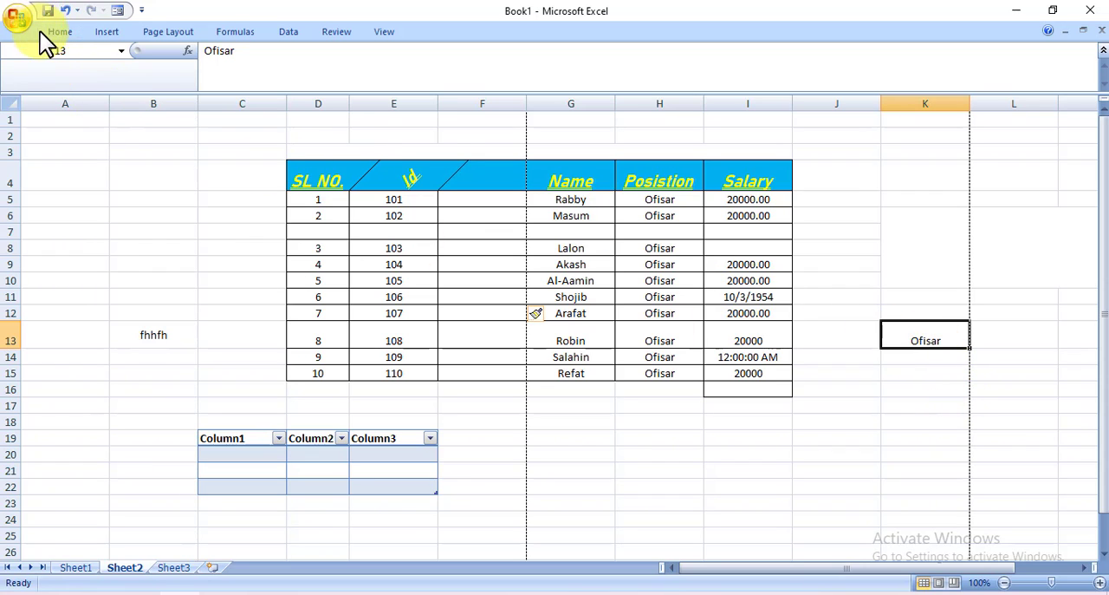
click(68, 35)
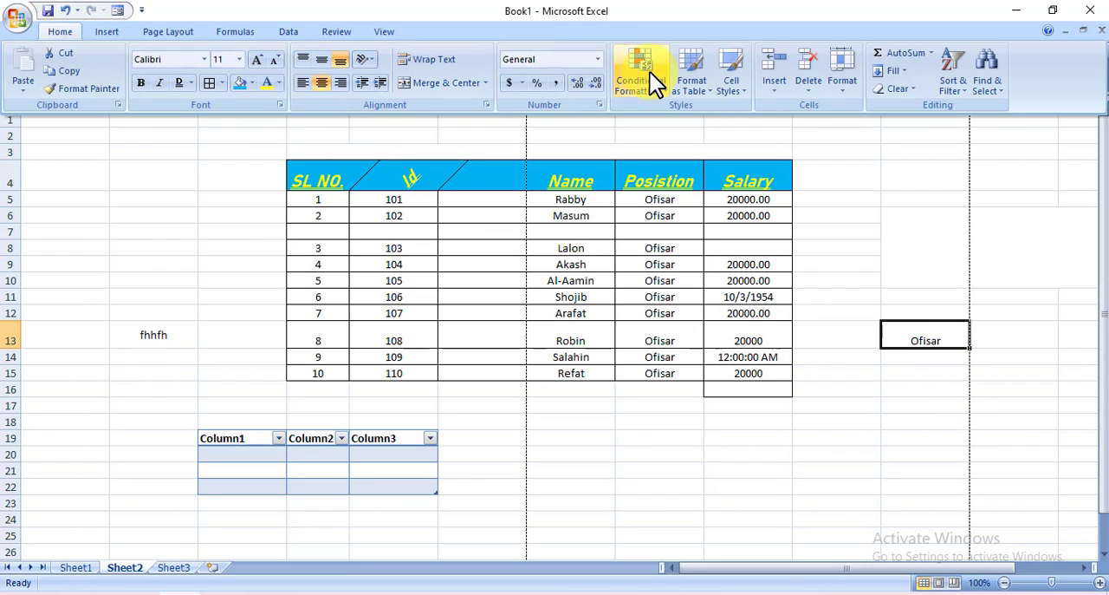
click(813, 84)
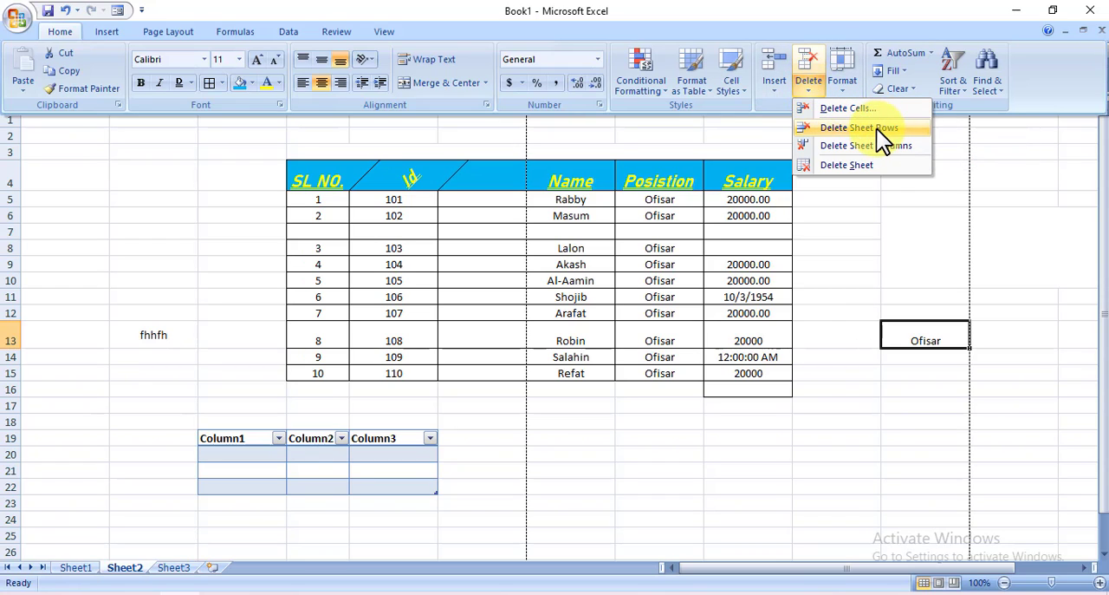
click(490, 183)
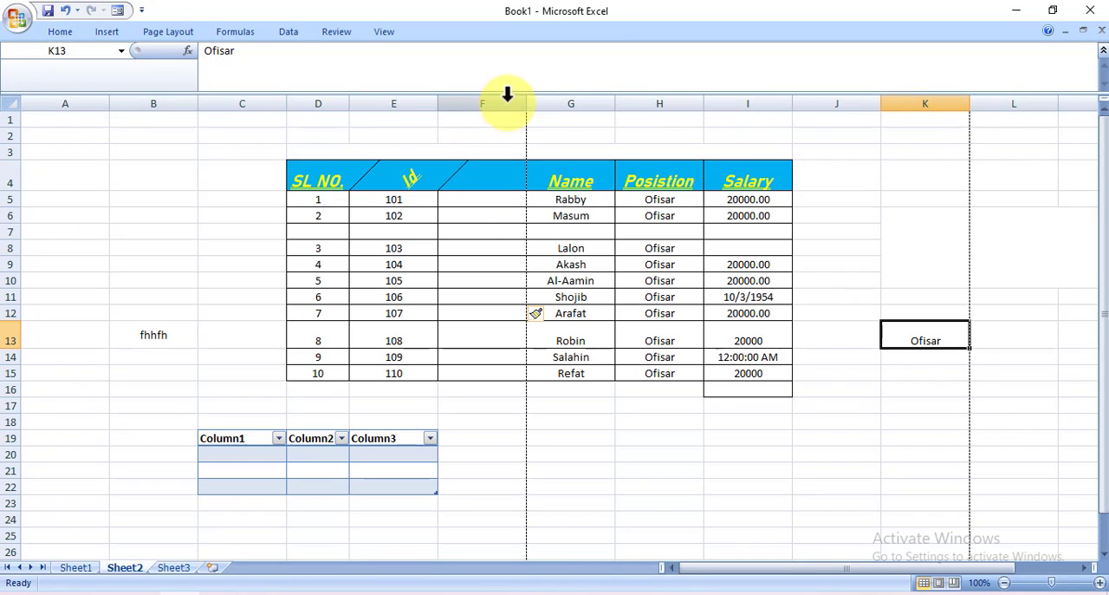
Delete the empty sheet column F between the Id and Name columns
click(477, 201)
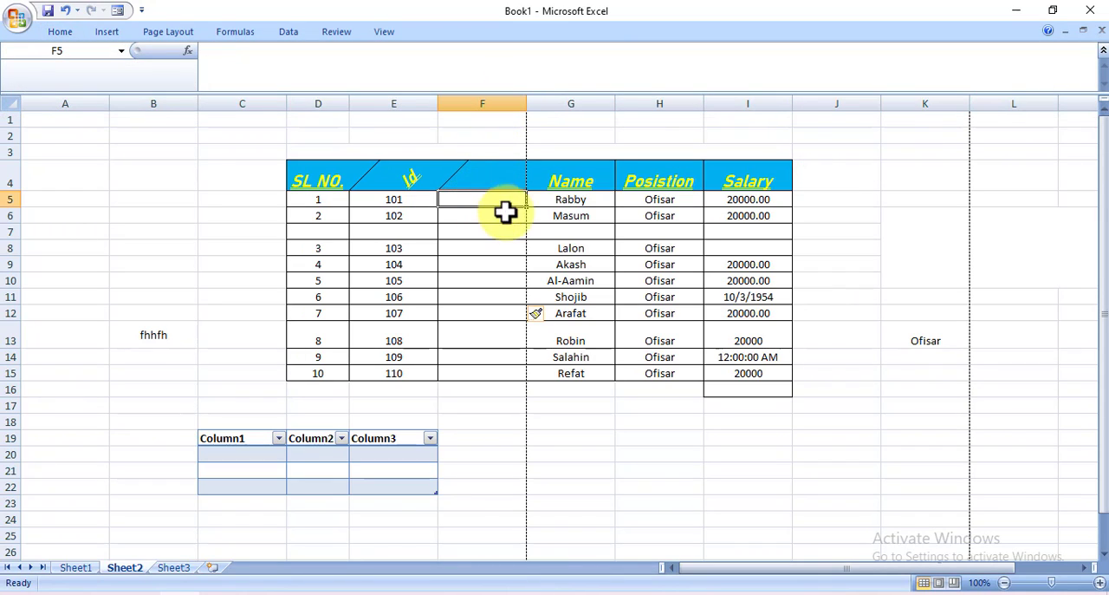
click(61, 32)
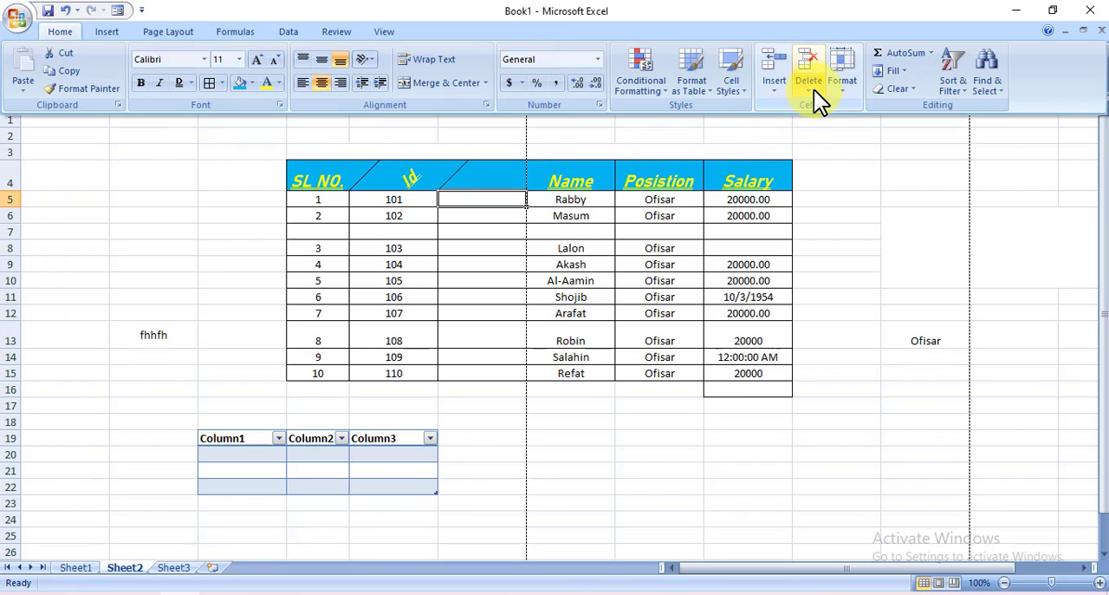
click(815, 87)
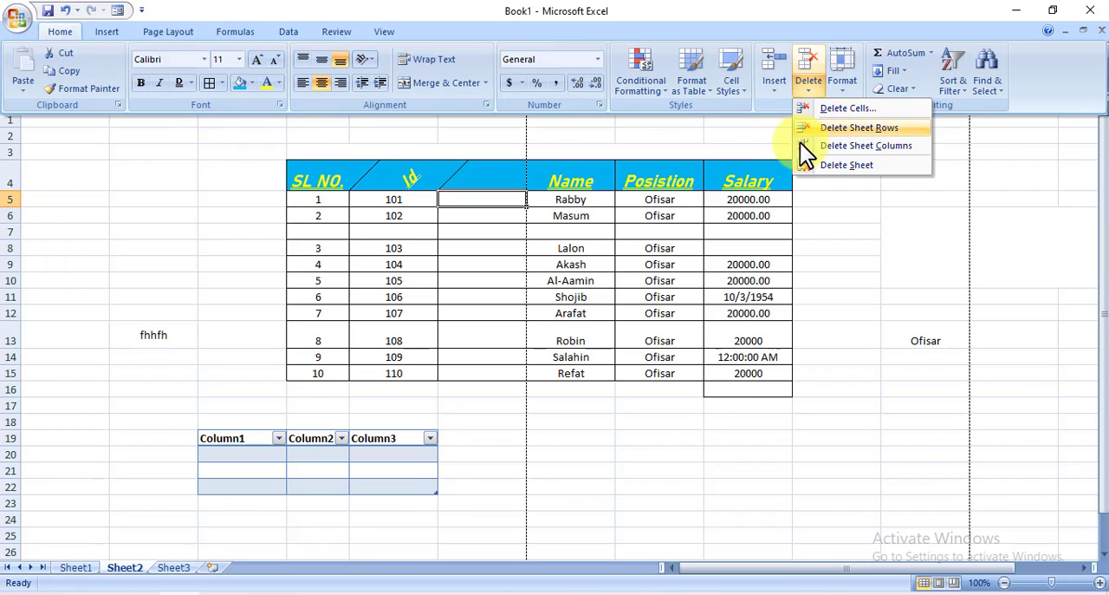
click(863, 146)
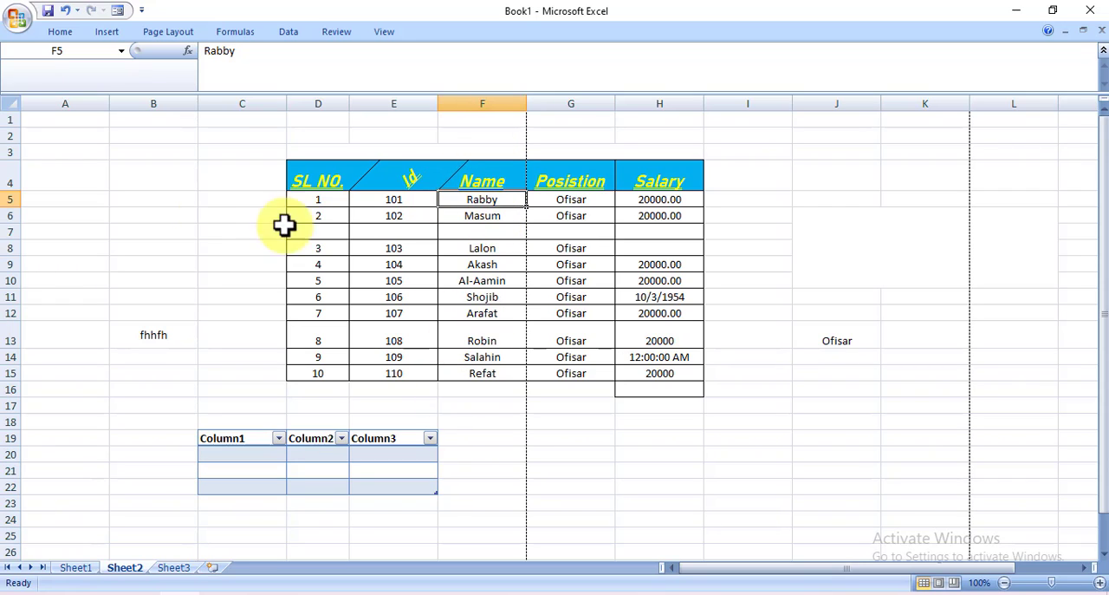
Delete the blank salary cell H8, shifting the cells below it up
click(659, 248)
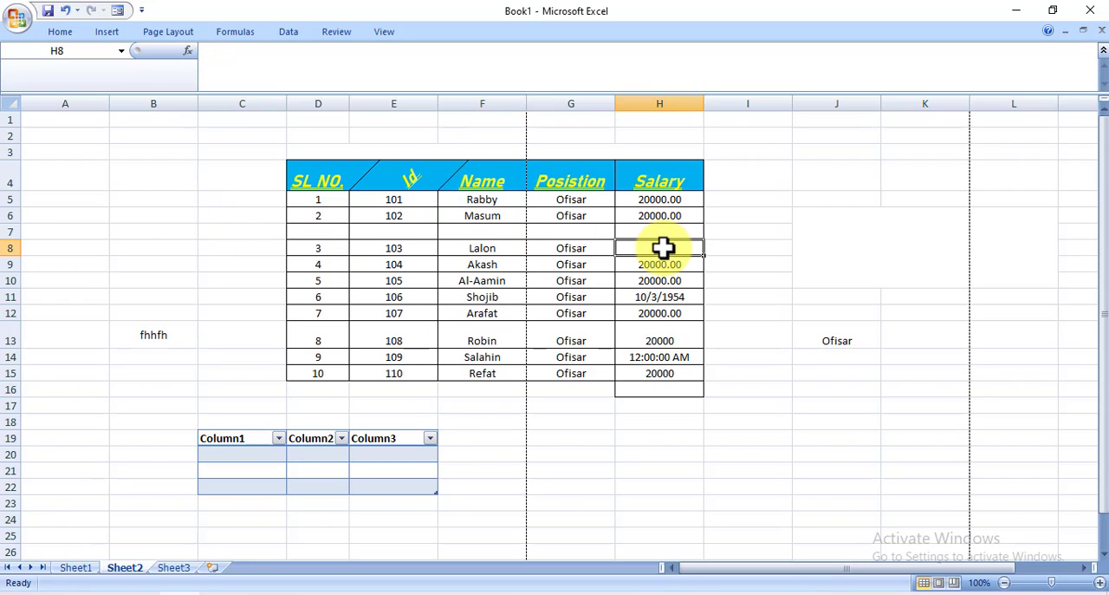
click(60, 32)
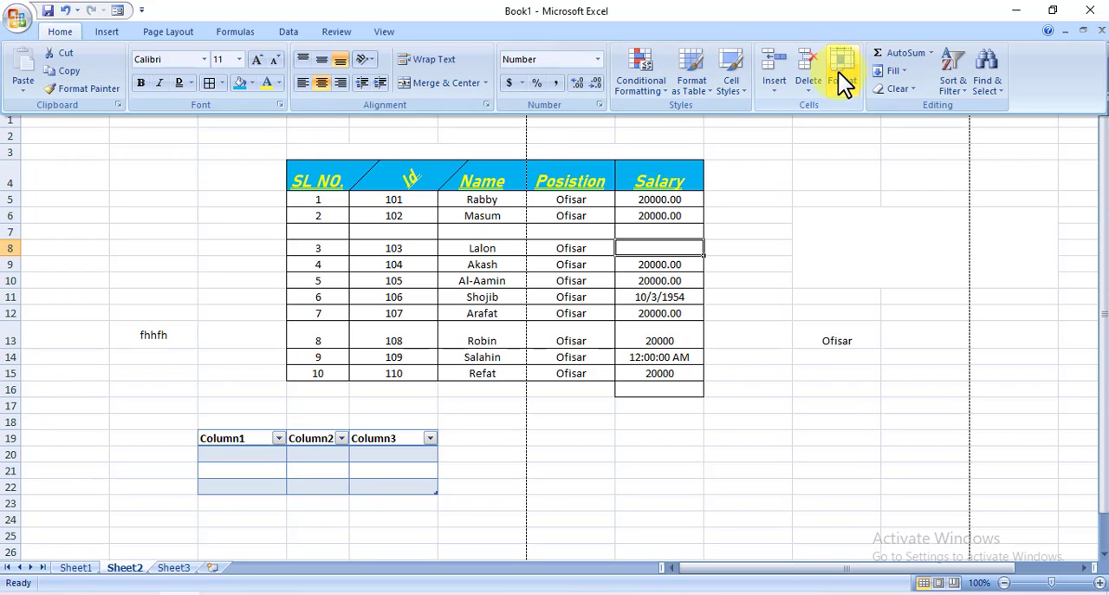
click(806, 97)
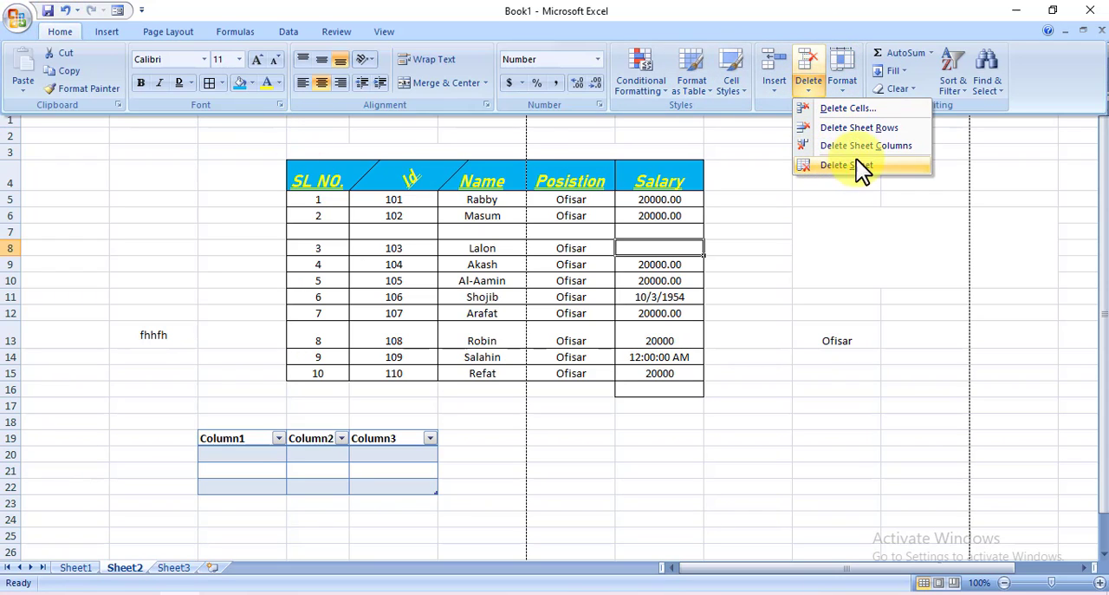
click(884, 114)
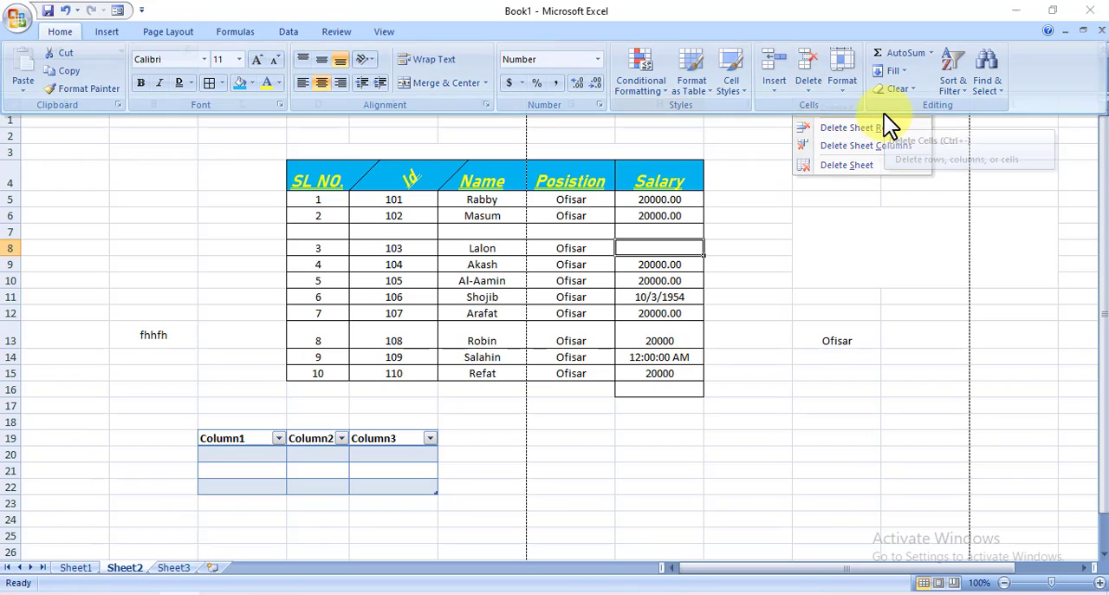
click(696, 364)
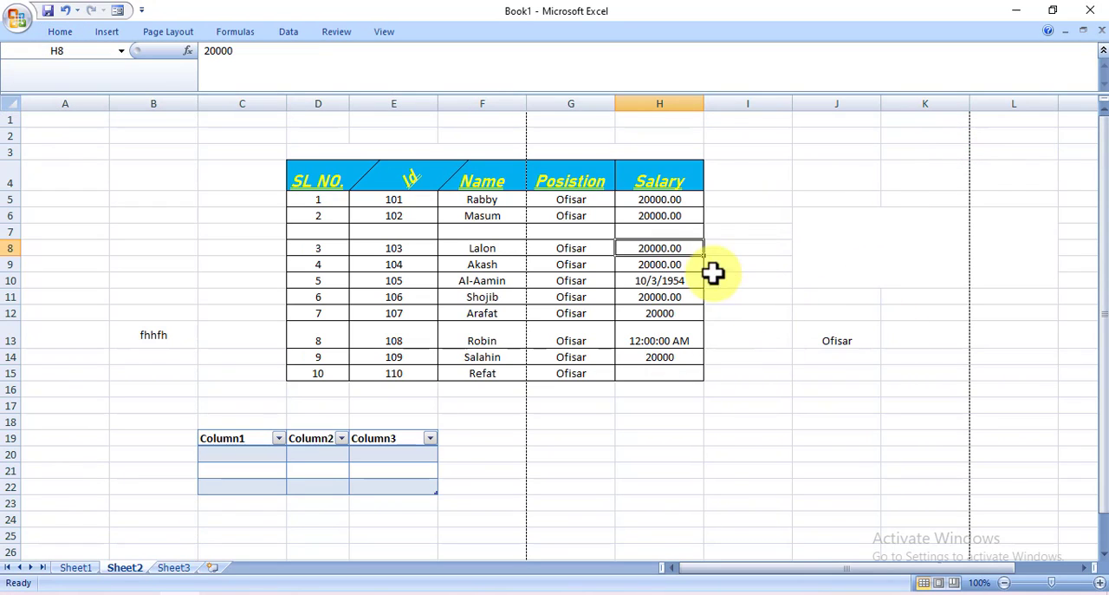
click(769, 249)
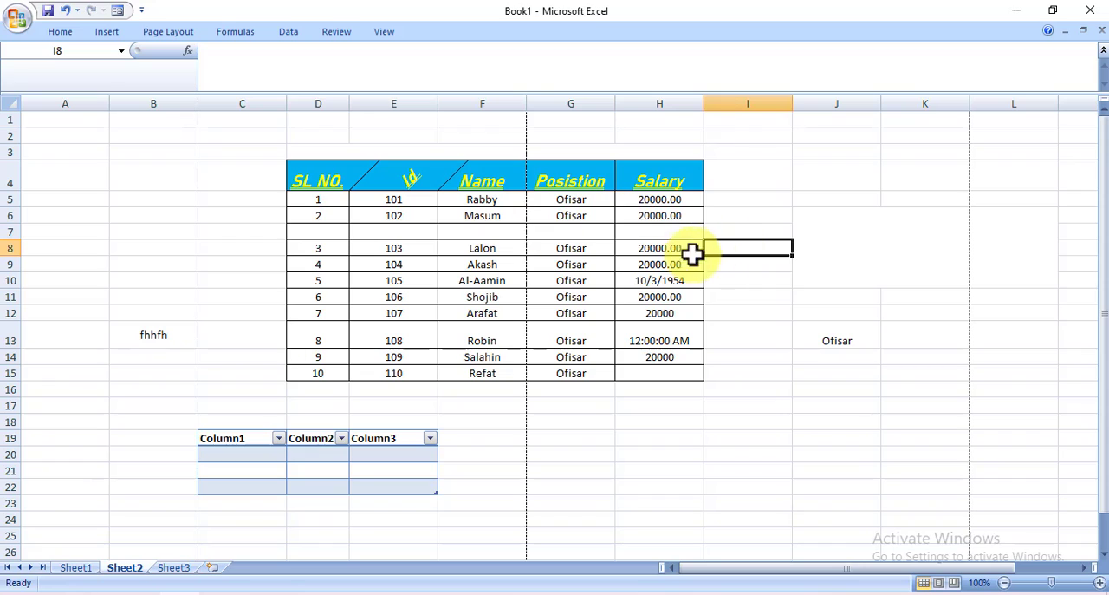
click(659, 232)
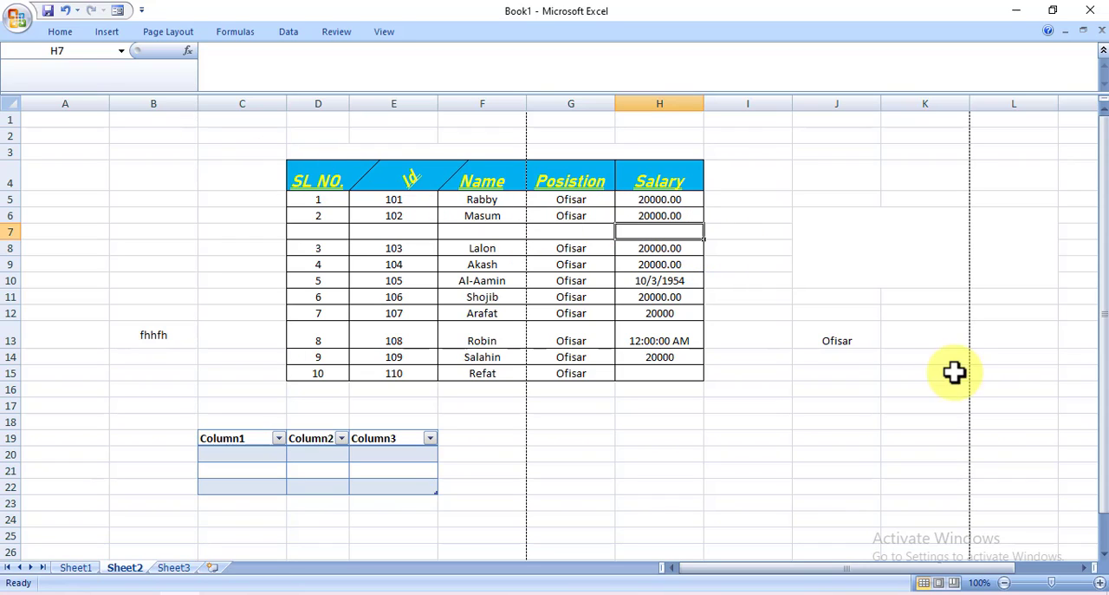
click(57, 28)
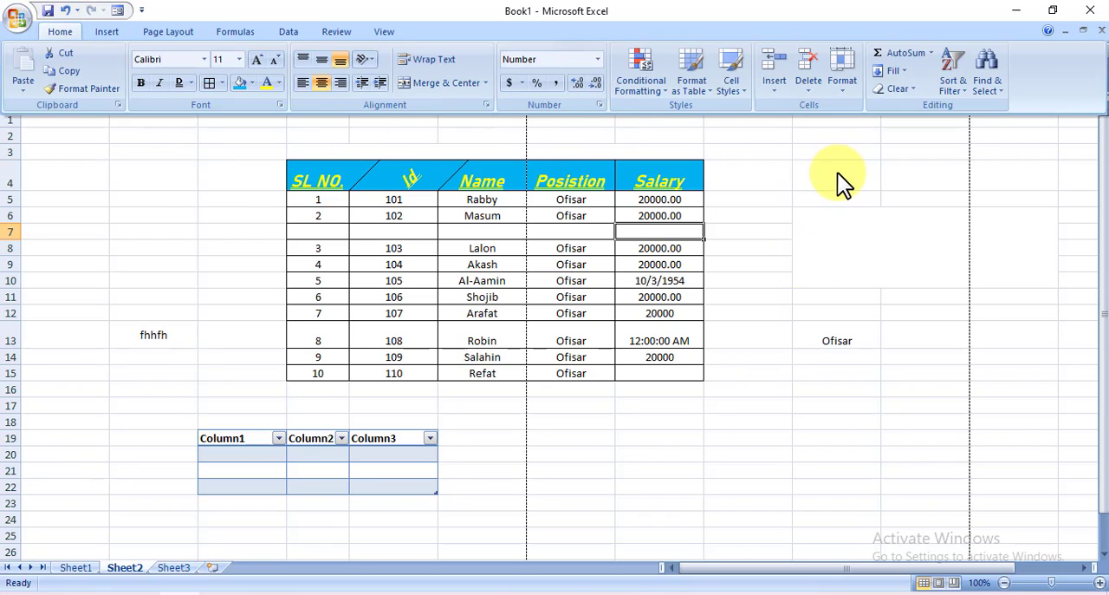
click(843, 87)
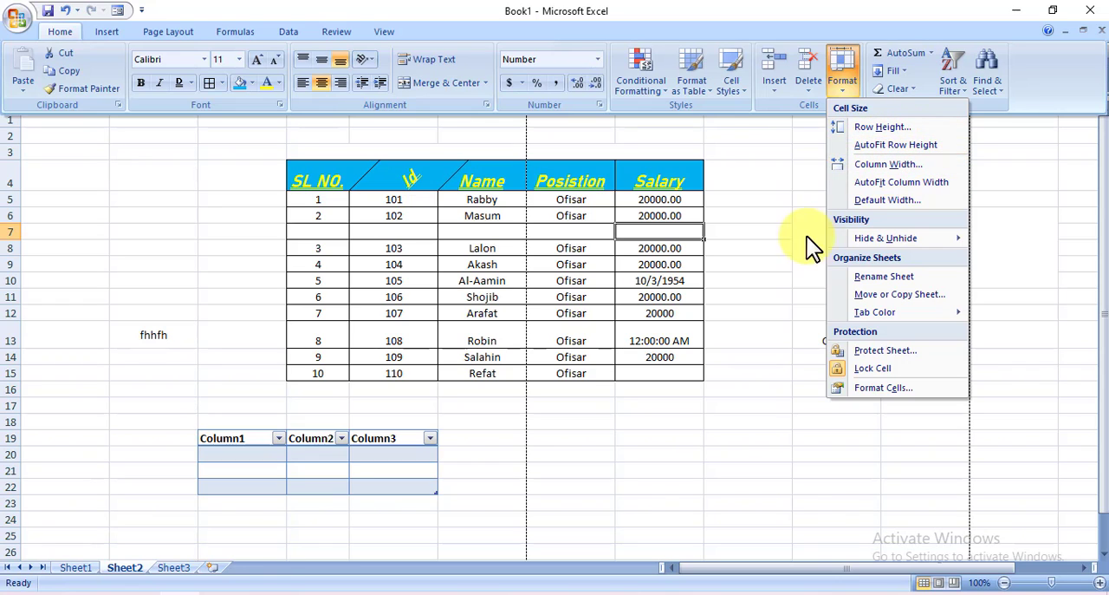
mouse_move(858, 237)
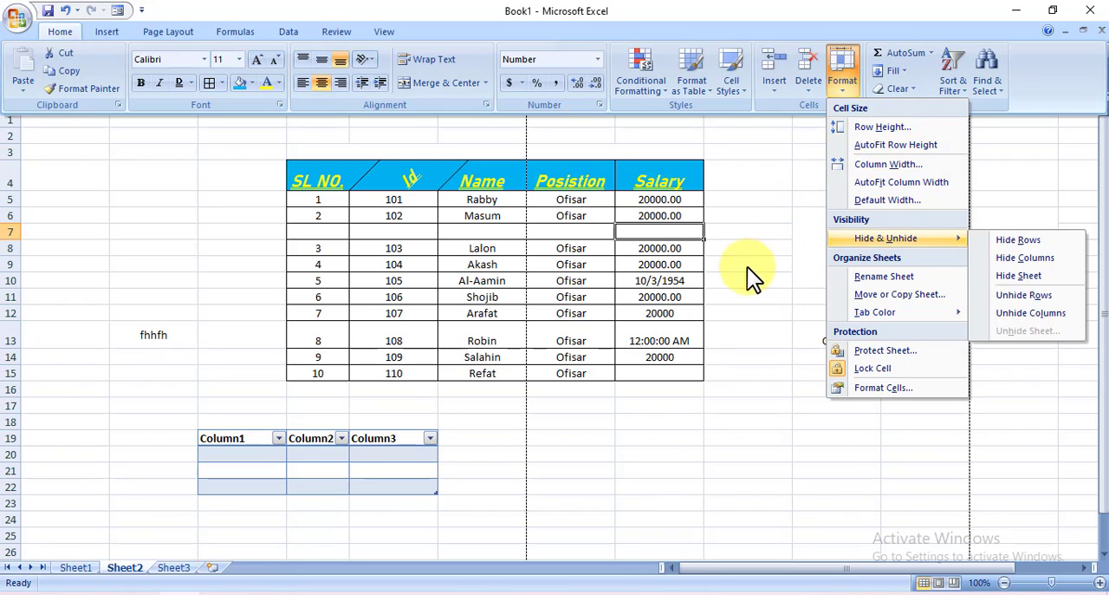
click(657, 210)
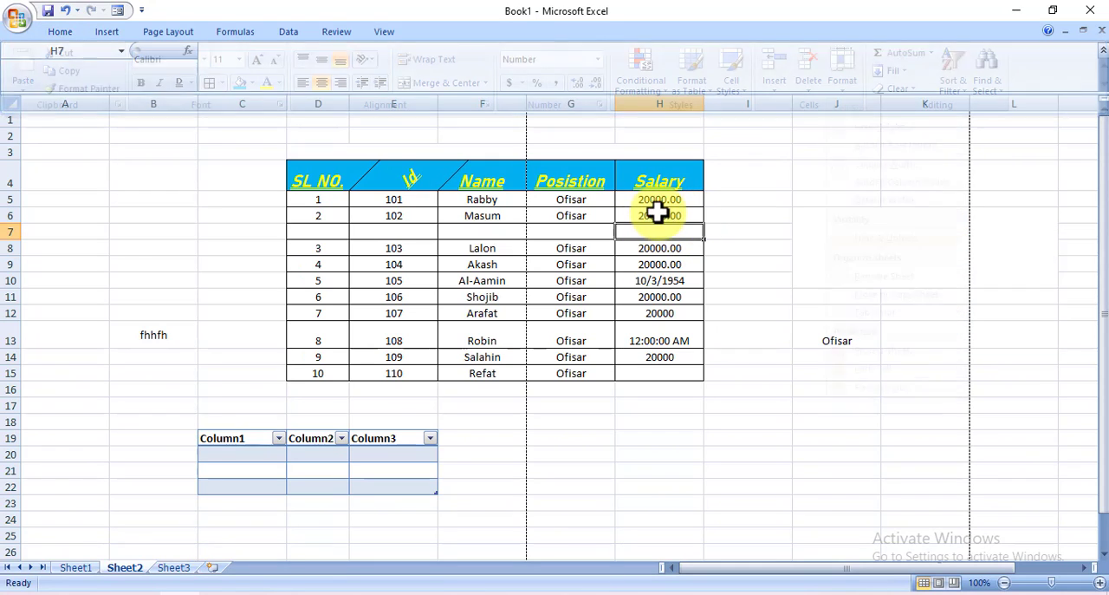
Set the height of row 6, the row of the employee with Id 102, to 10
click(670, 216)
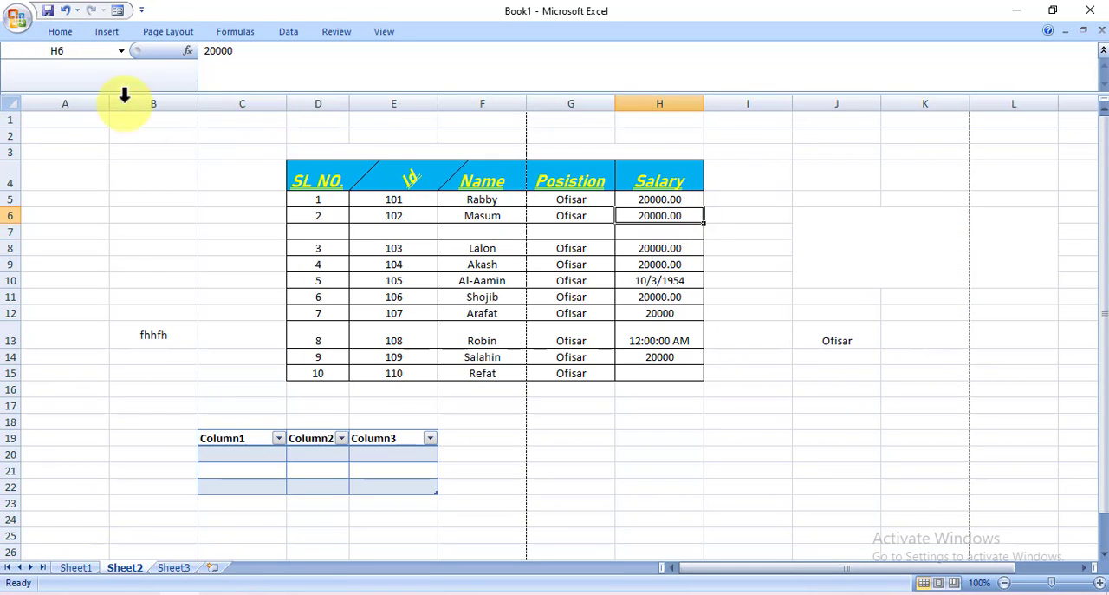
click(68, 35)
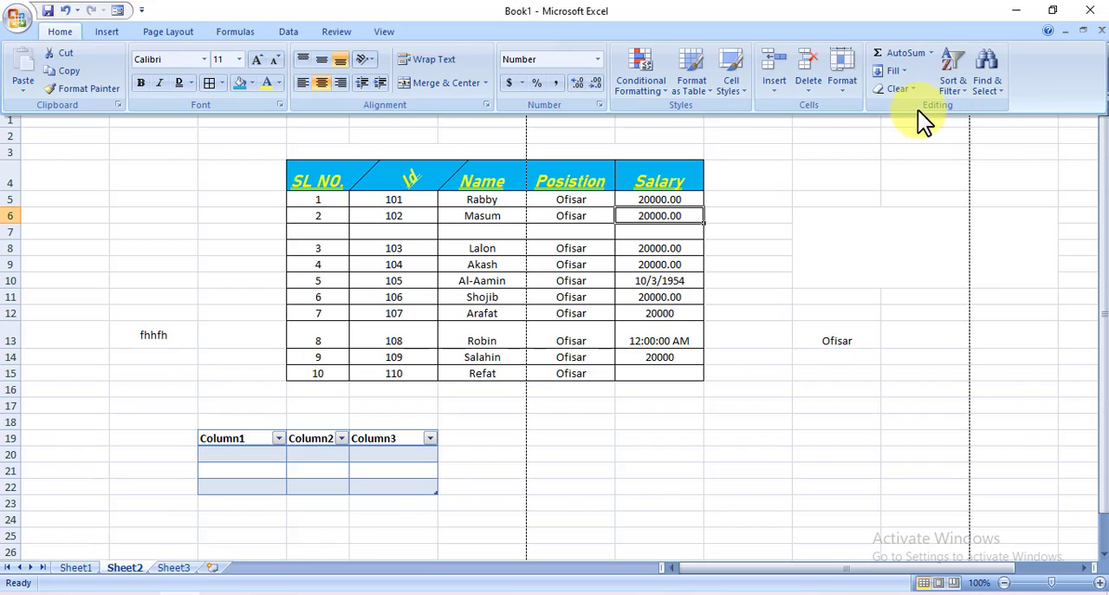
click(842, 84)
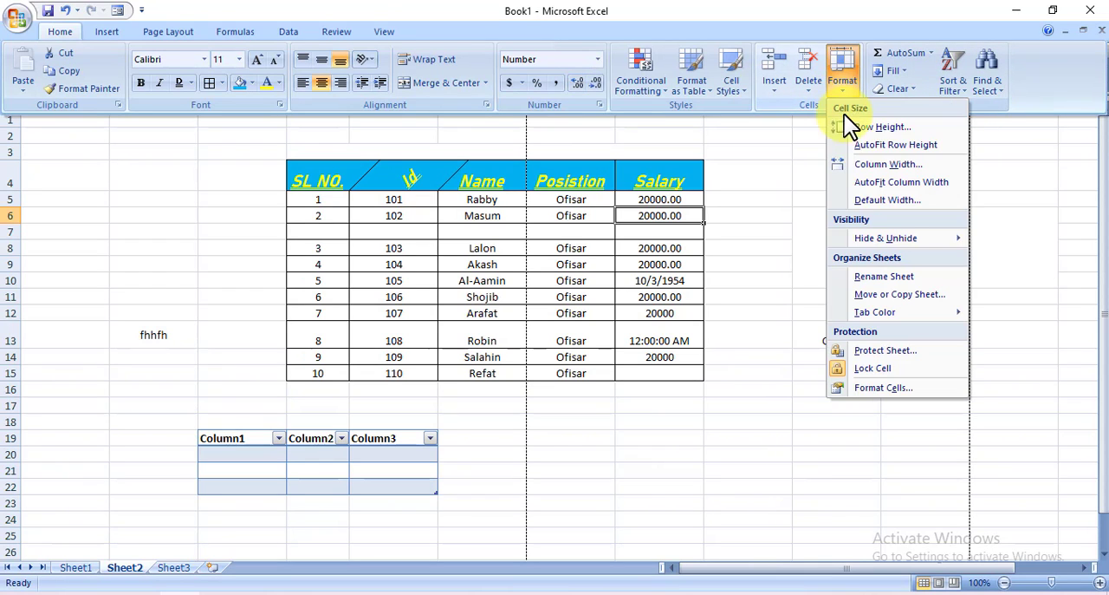
click(902, 126)
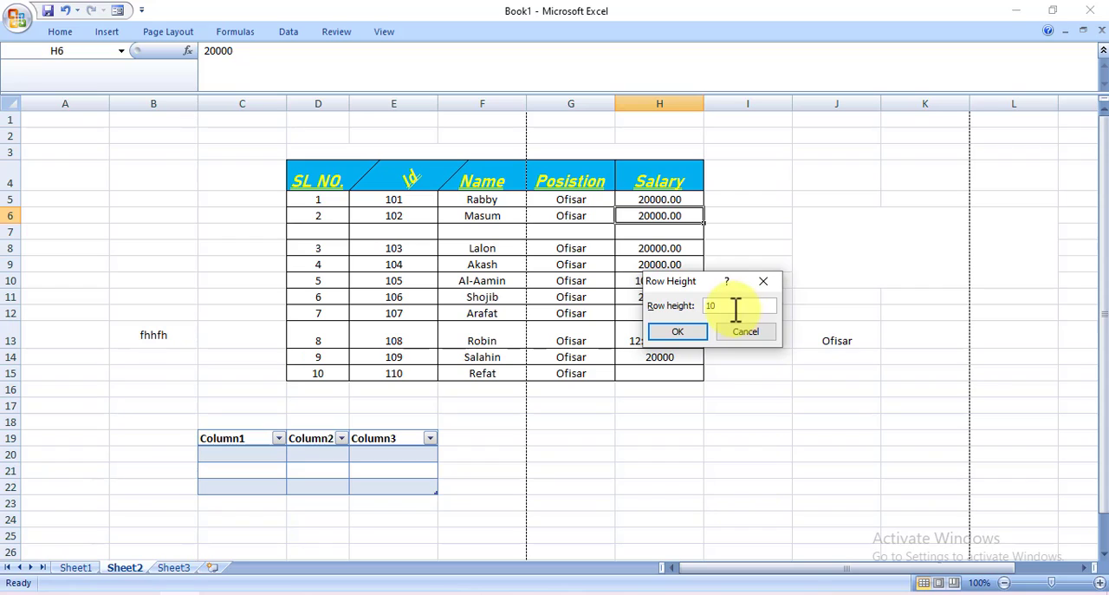
click(685, 333)
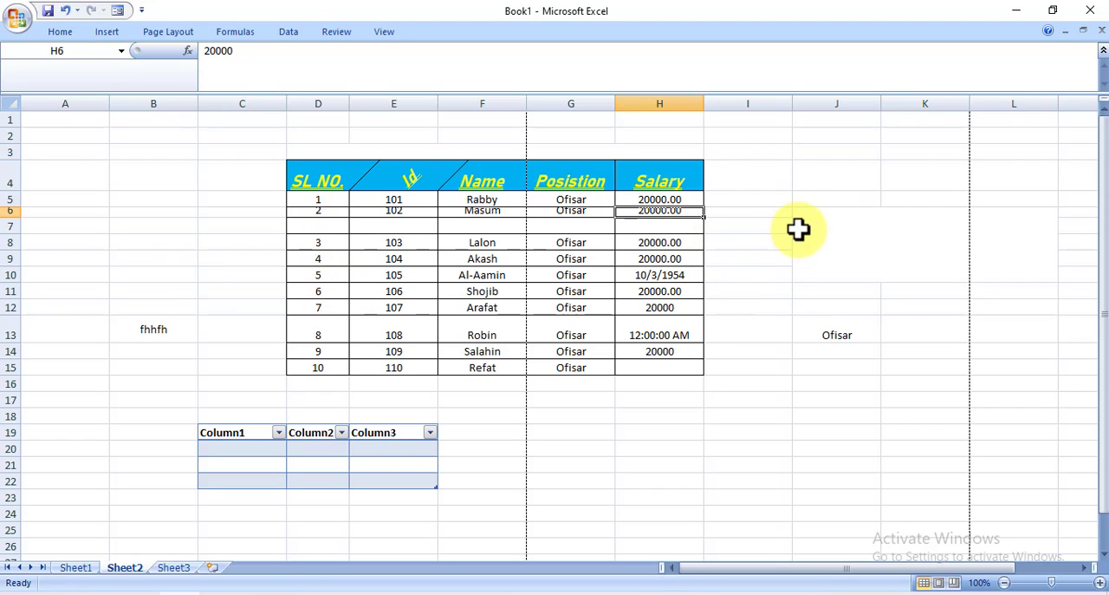
drag(800, 228, 745, 274)
click(594, 308)
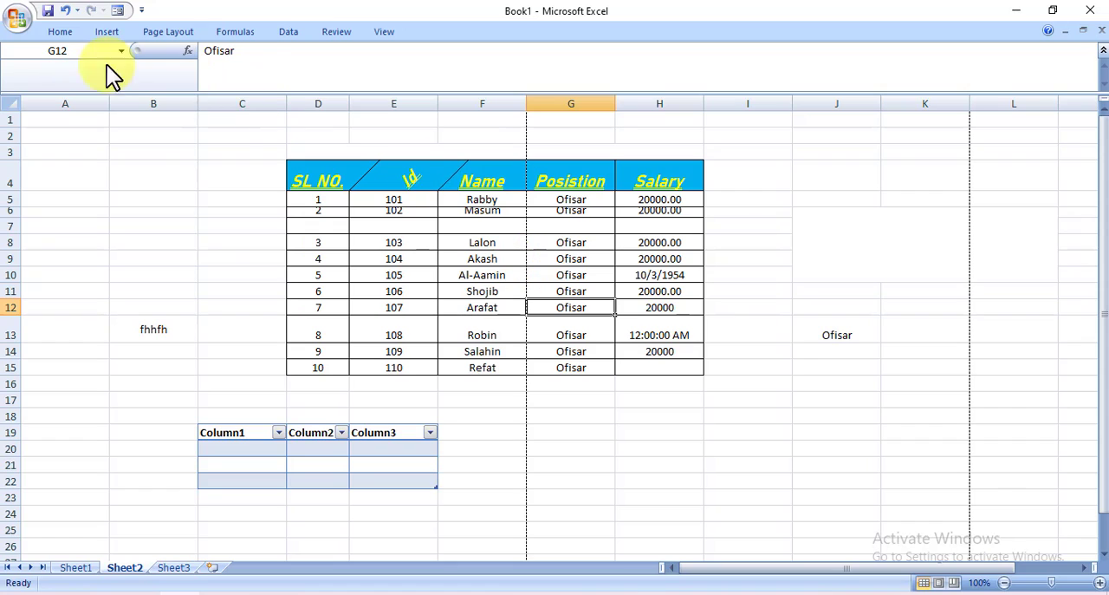
click(52, 37)
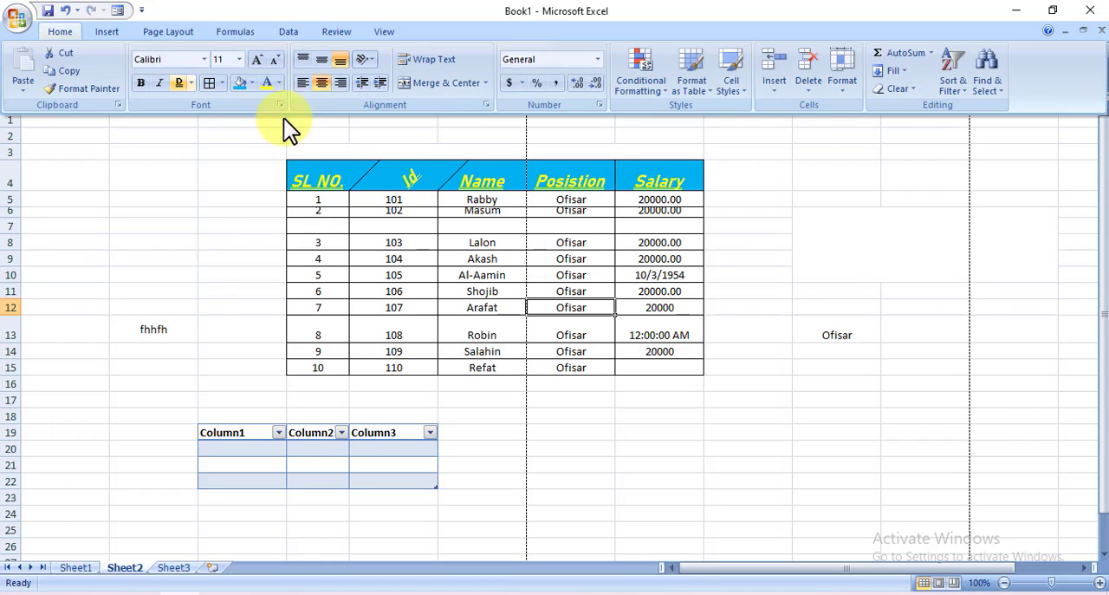
click(840, 87)
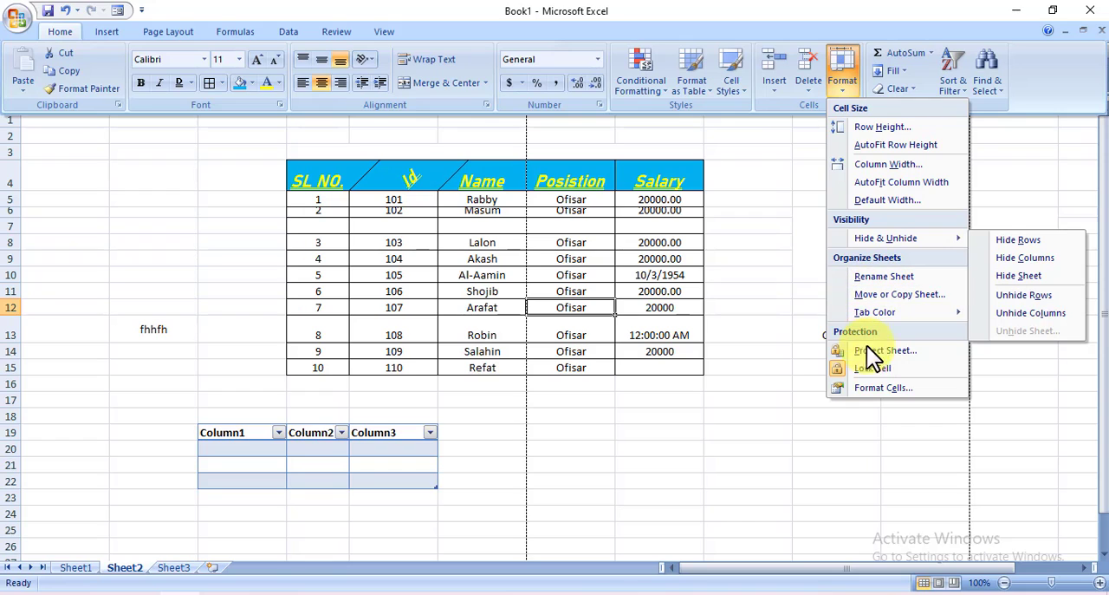
click(806, 219)
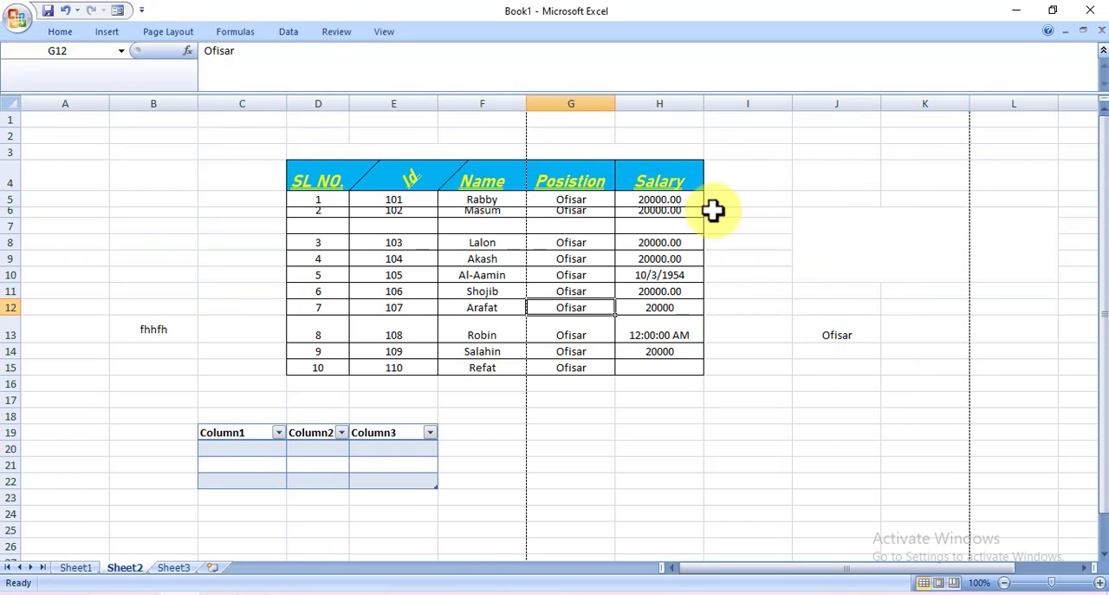
click(650, 211)
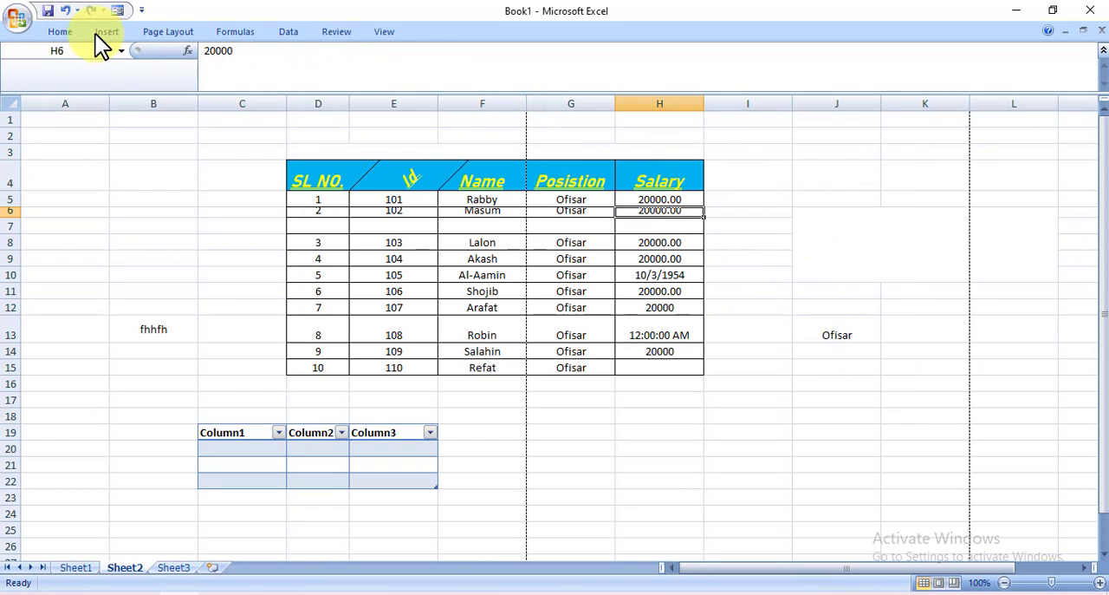
click(73, 33)
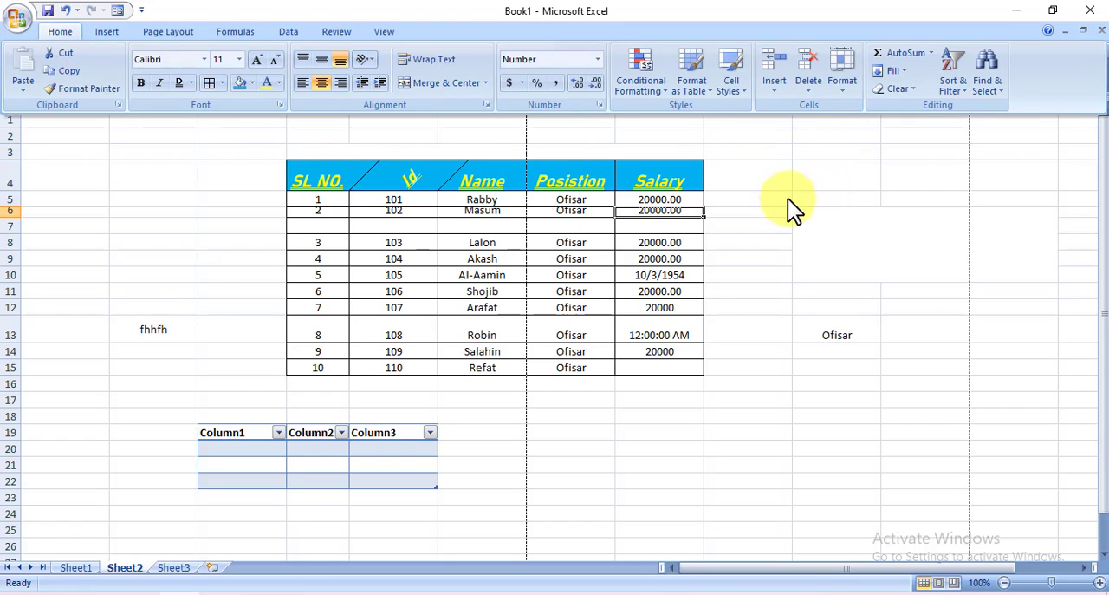
click(114, 36)
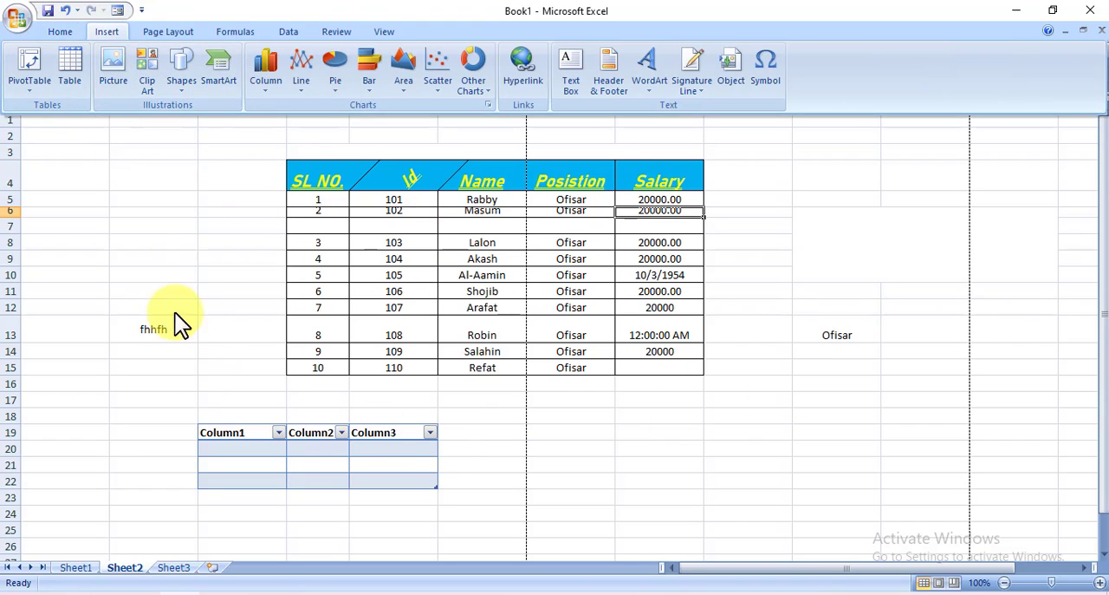
Insert a WordArt object in the orange style from the third row of the style gallery
click(156, 329)
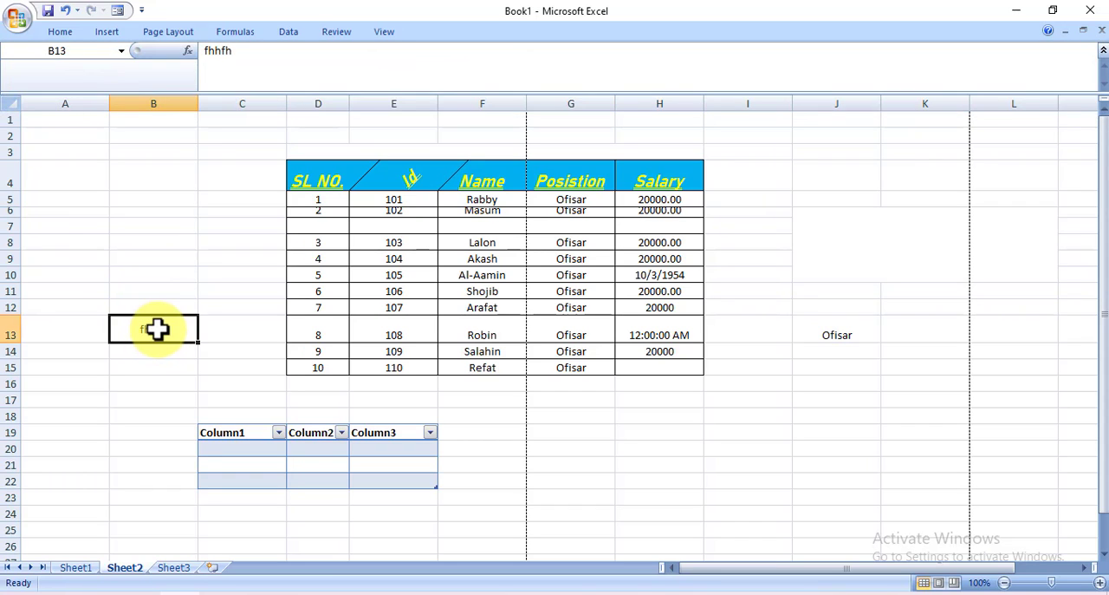
click(59, 32)
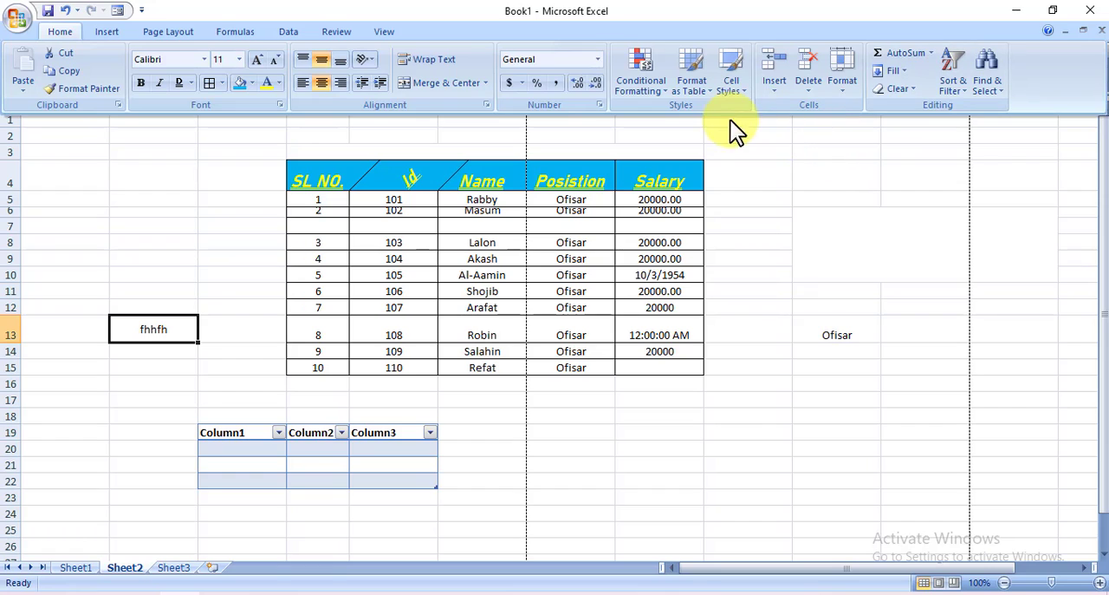
click(106, 31)
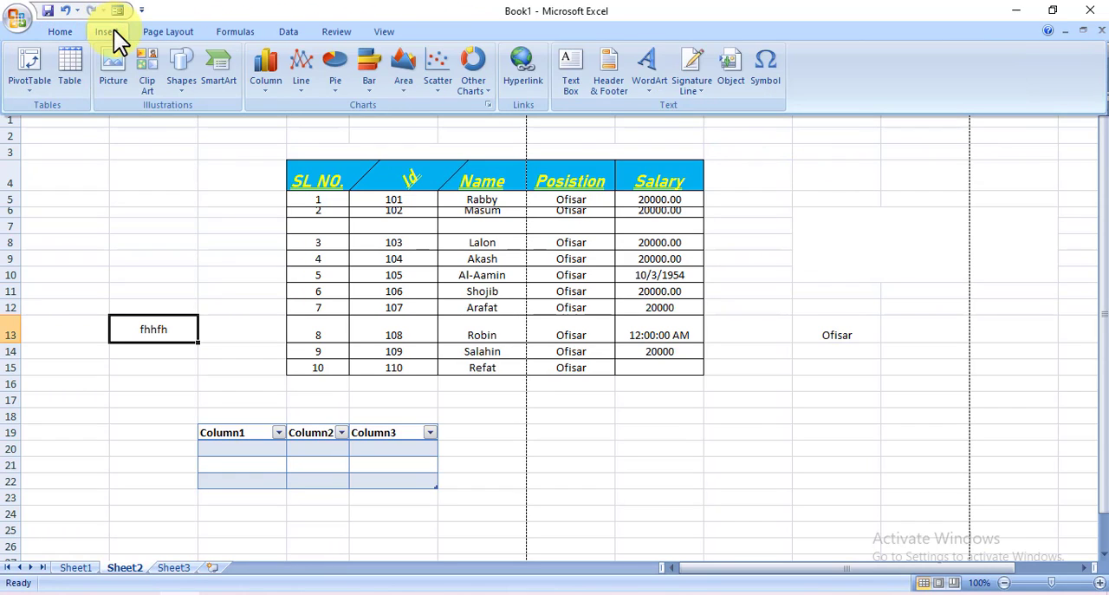
click(653, 98)
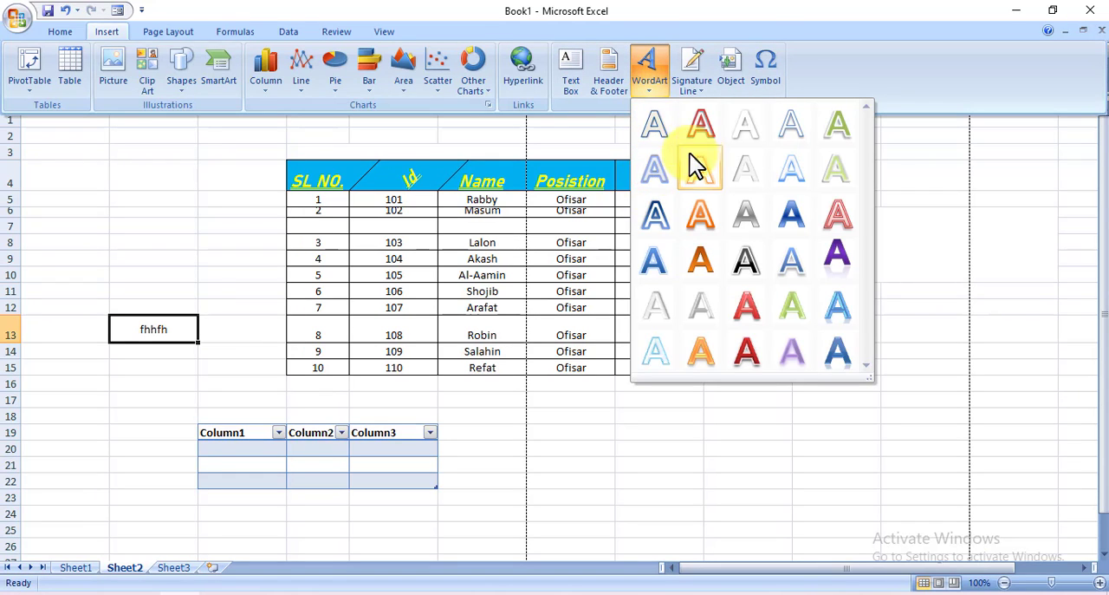
click(708, 218)
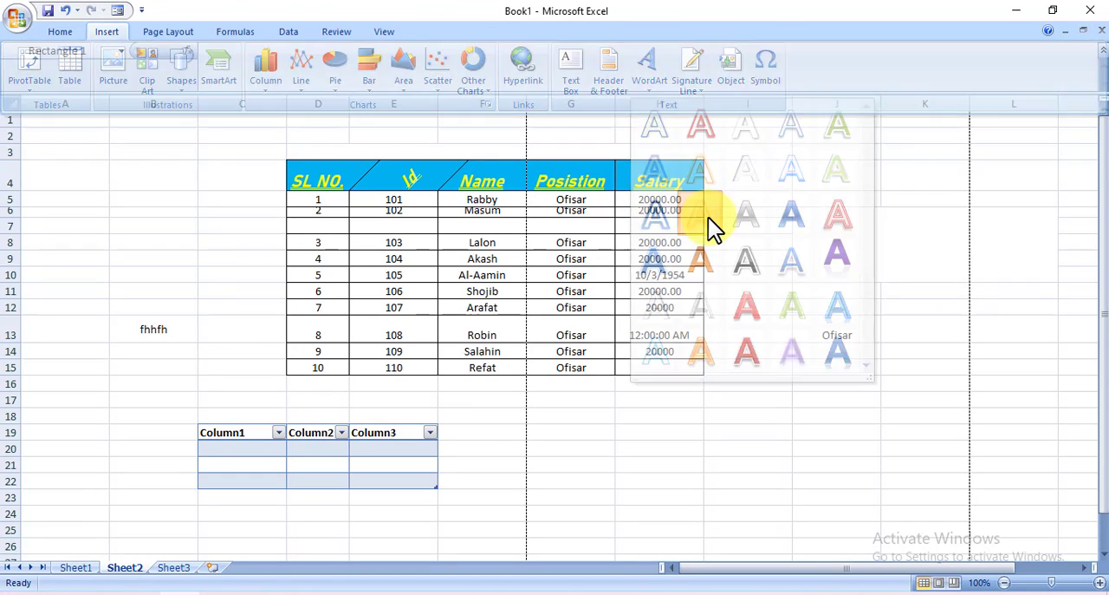
click(669, 398)
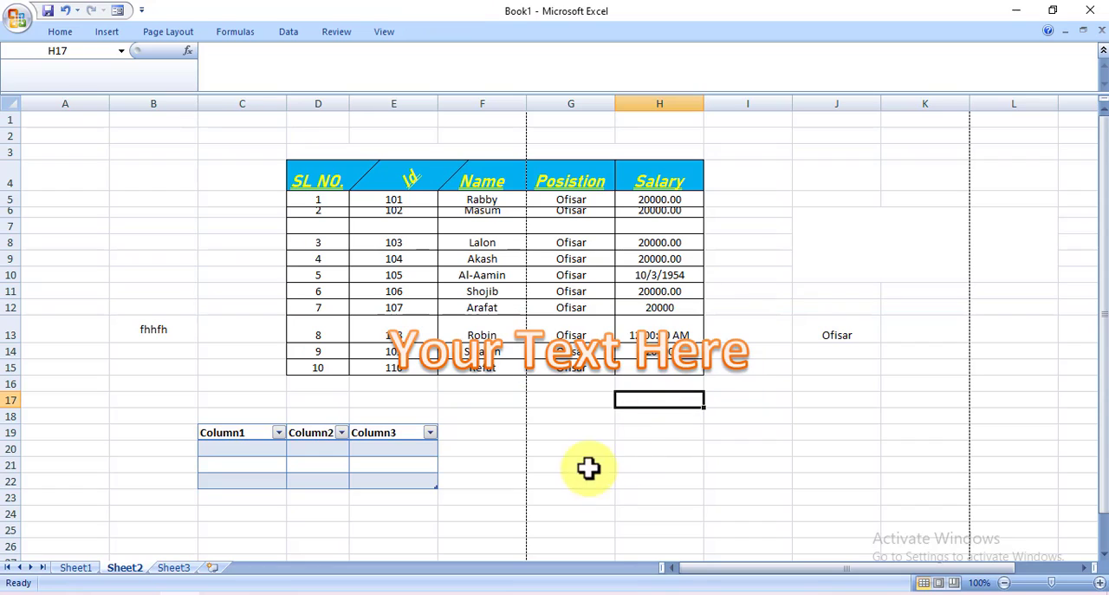
Replace the WordArt's placeholder text with "kfdksodrfipewroro"
click(698, 362)
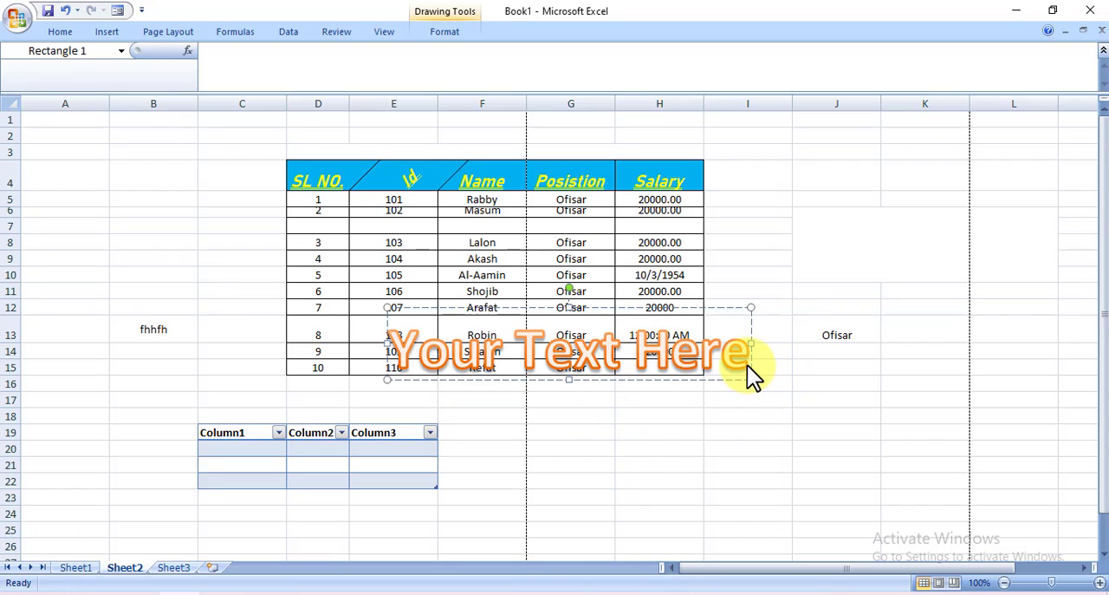
key(BackSpace)
key(BackSpace)
key(BackSpace)
key(BackSpace)
key(BackSpace)
key(BackSpace)
key(BackSpace)
key(BackSpace)
key(BackSpace)
key(BackSpace)
key(BackSpace)
key(BackSpace)
key(BackSpace)
key(BackSpace)
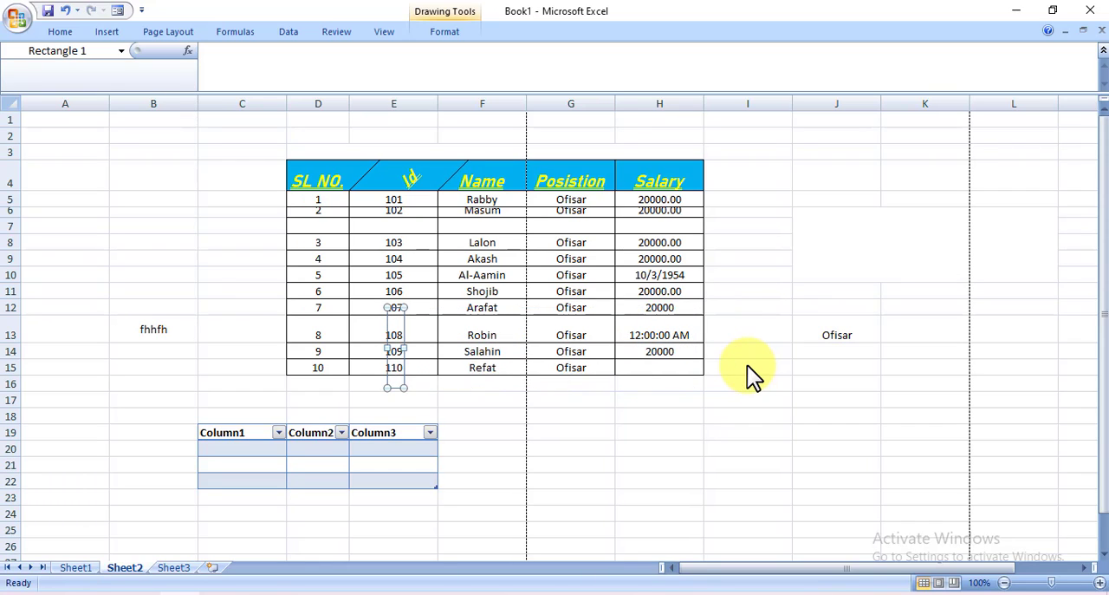
text(kfdksodrfipewroro)
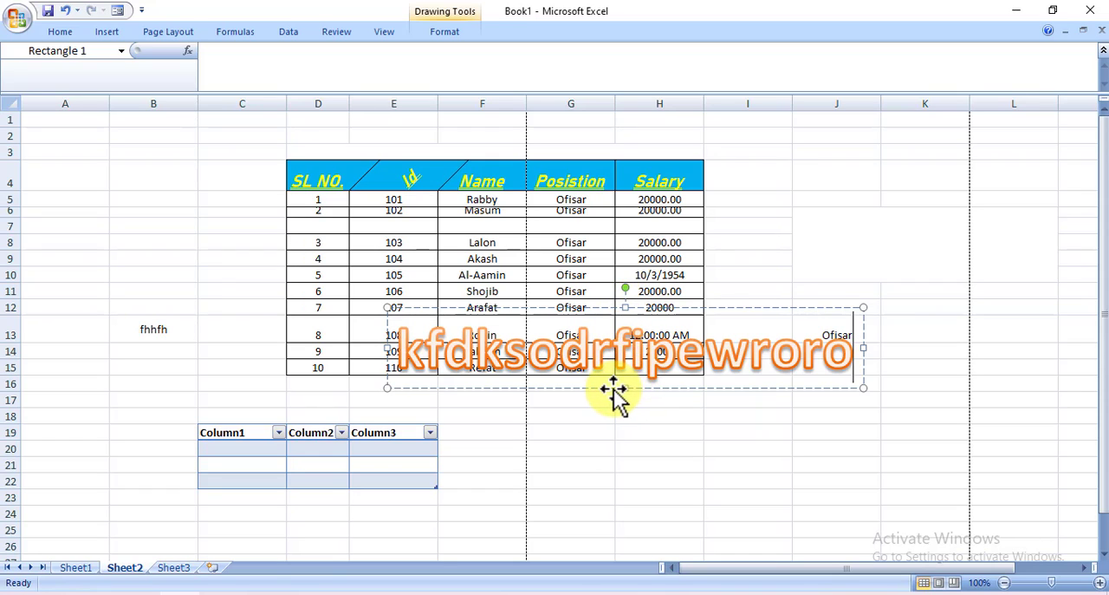
Narrow the WordArt box so its text wraps onto two lines, and place it over columns G to L, rows 11 to 19
drag(614, 388, 736, 477)
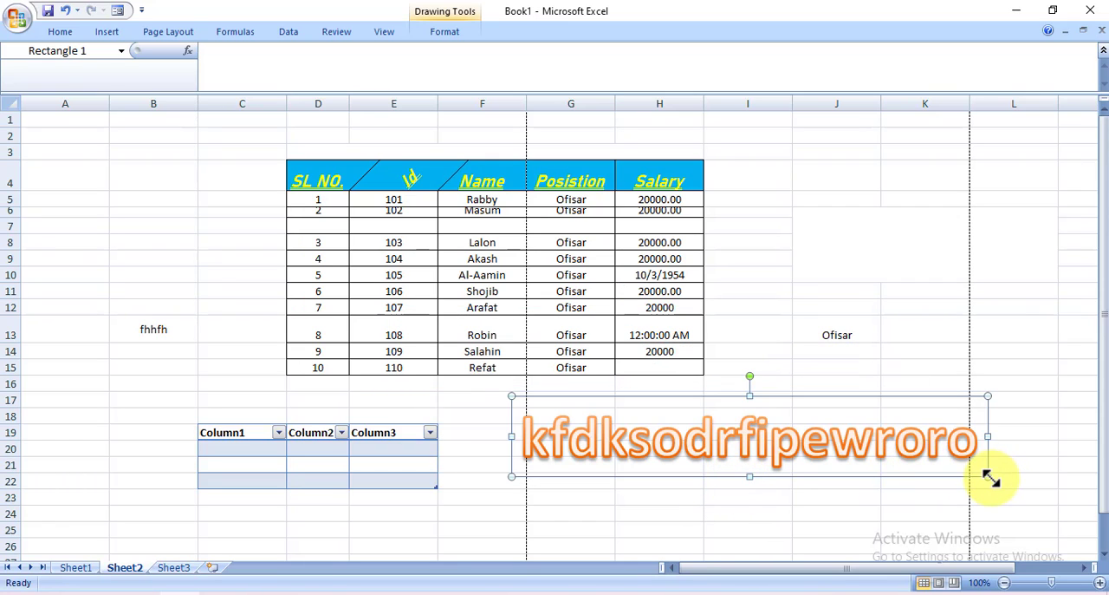
drag(988, 475, 904, 471)
click(803, 453)
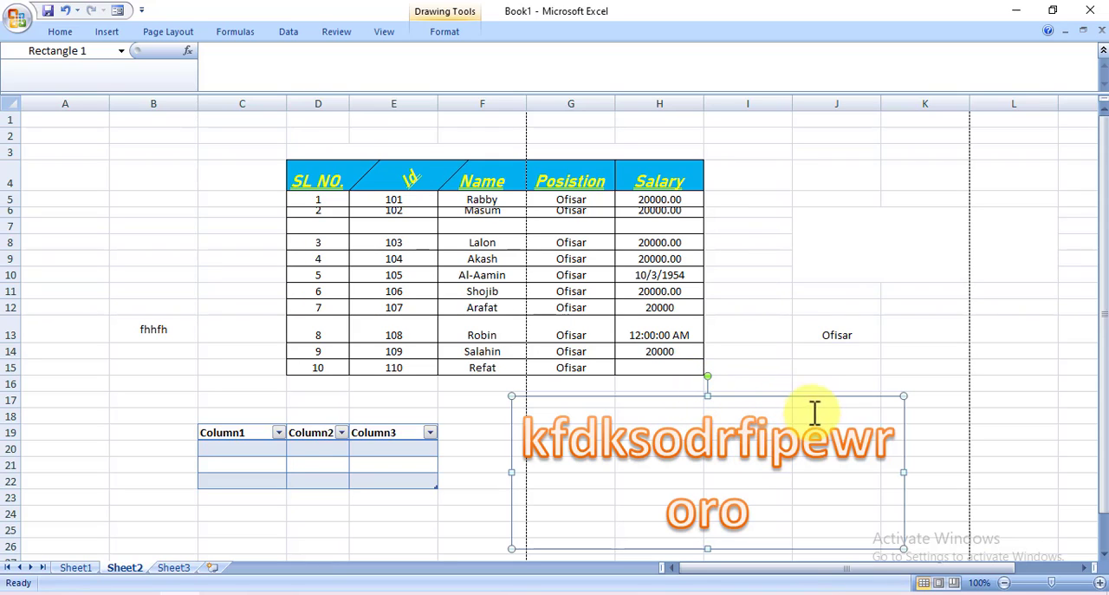
drag(833, 401, 908, 292)
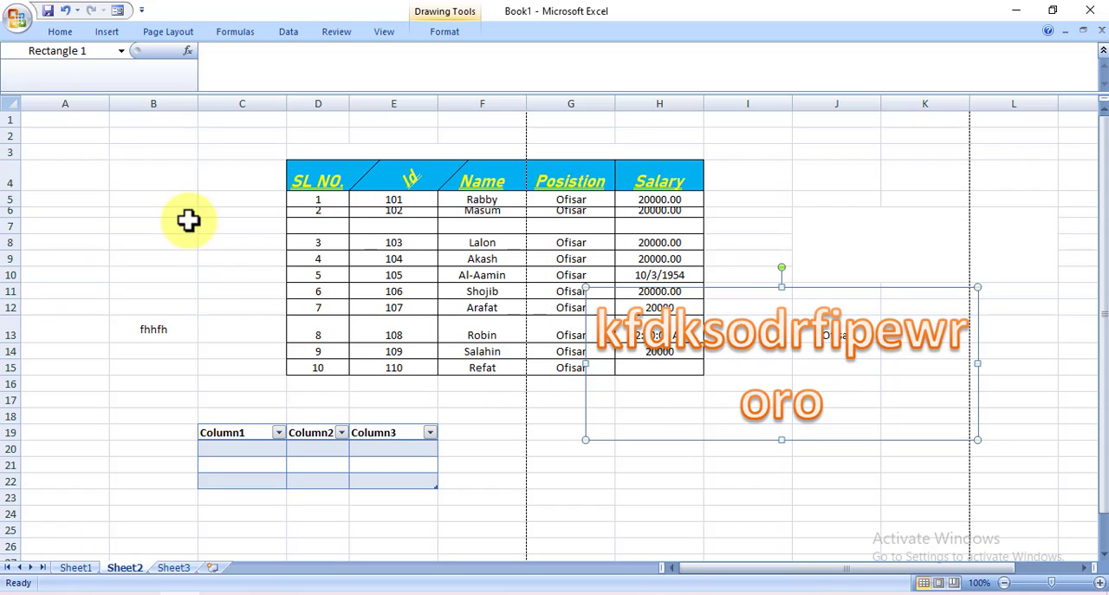
Draw a small right block arrow in cell C7, pointing at the table's blank row
click(95, 32)
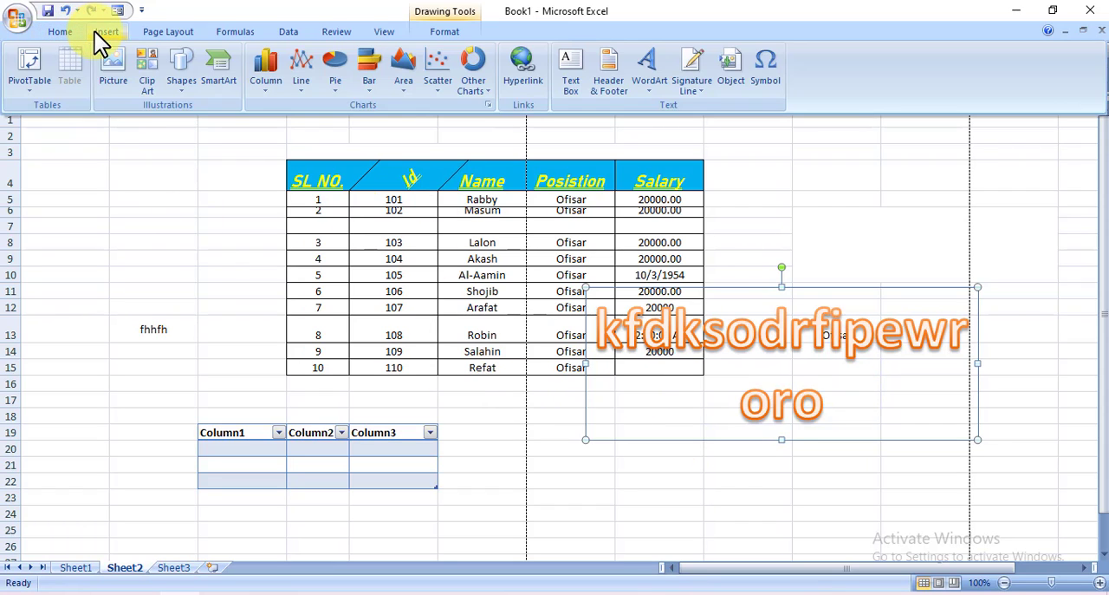
click(248, 230)
click(247, 230)
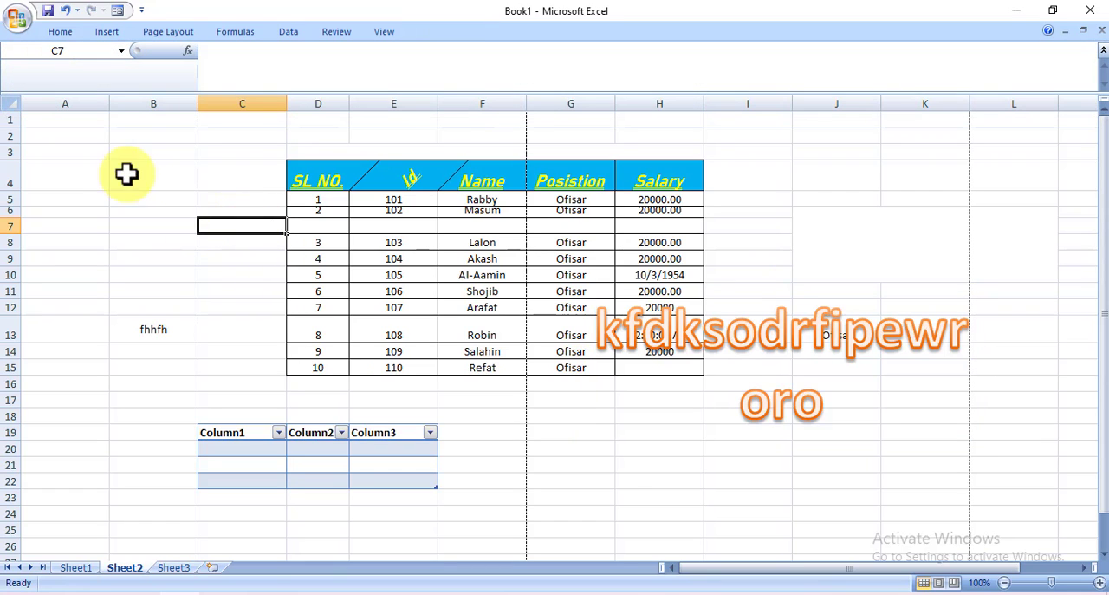
click(111, 34)
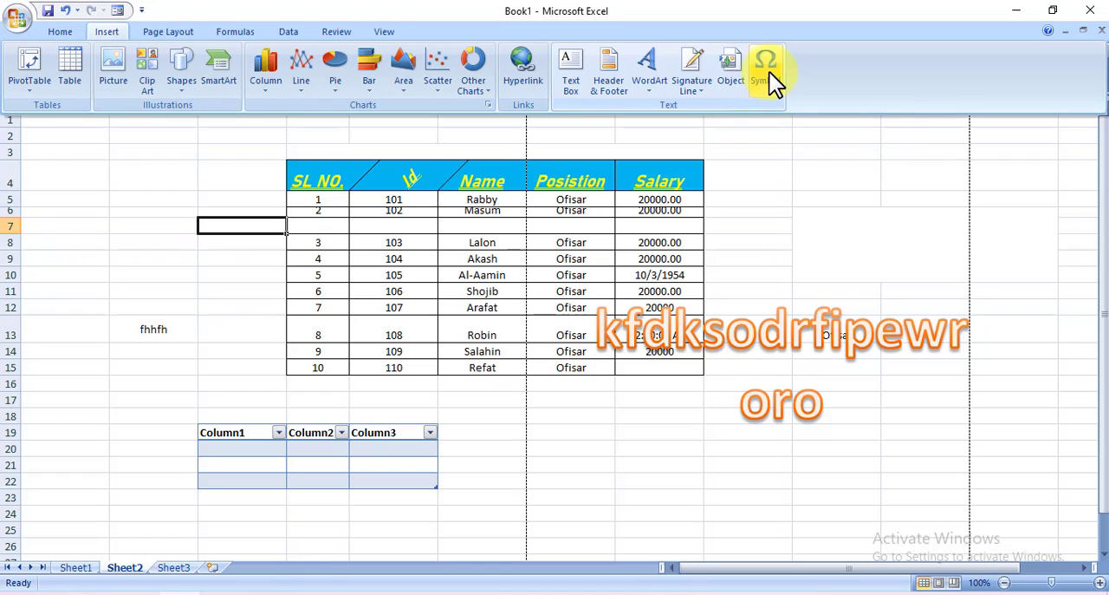
click(185, 86)
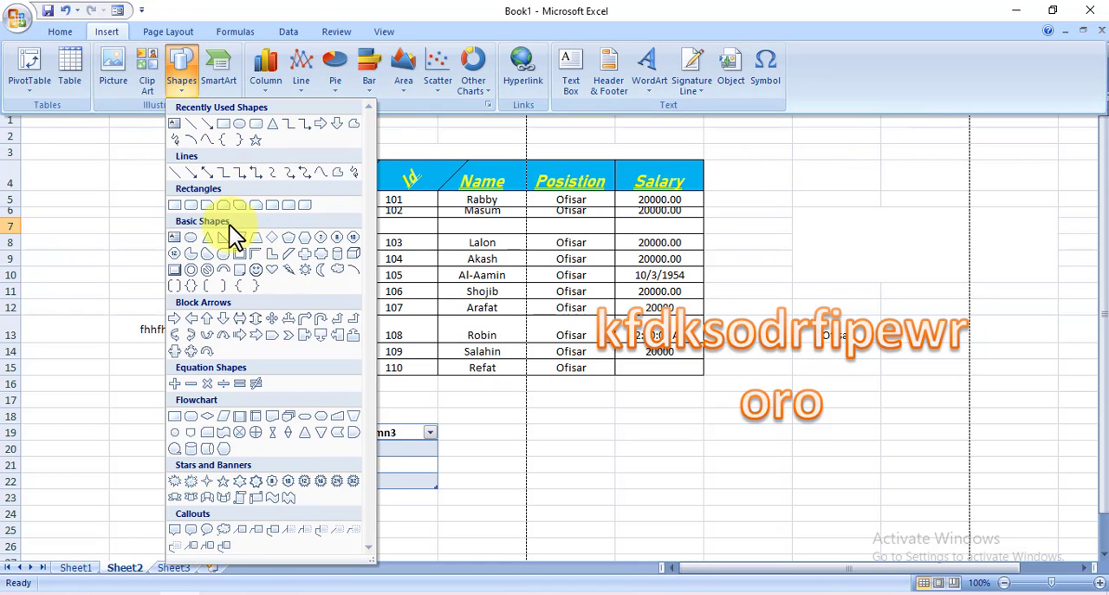
click(320, 124)
mouse_move(222, 224)
mouse_down()
mouse_move(305, 264)
mouse_move(217, 220)
mouse_move(248, 205)
mouse_move(248, 223)
mouse_move(268, 234)
mouse_up()
click(248, 269)
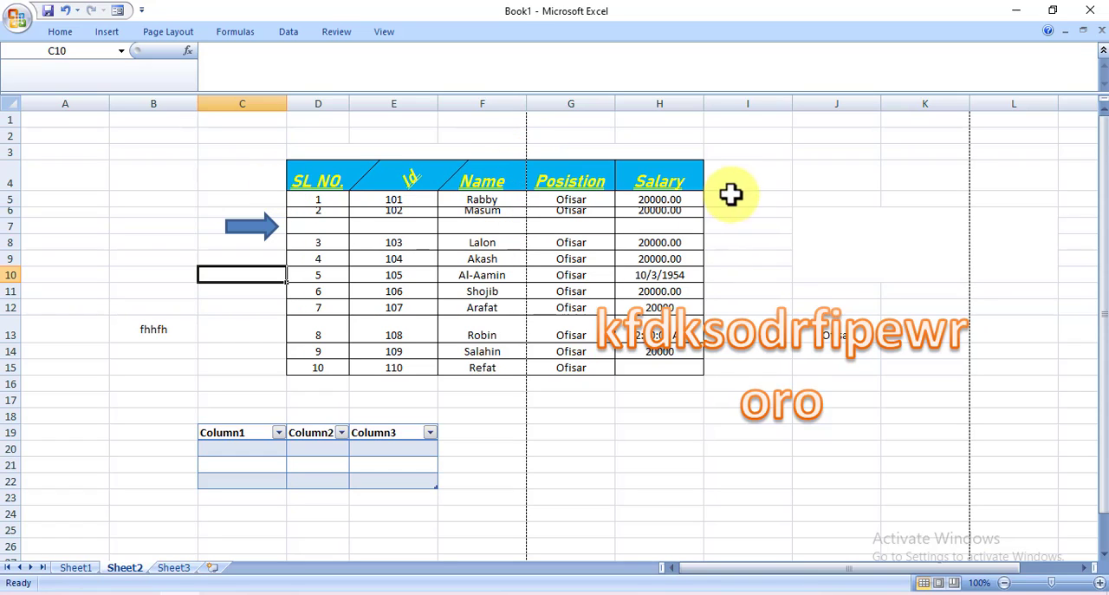
click(763, 276)
click(788, 425)
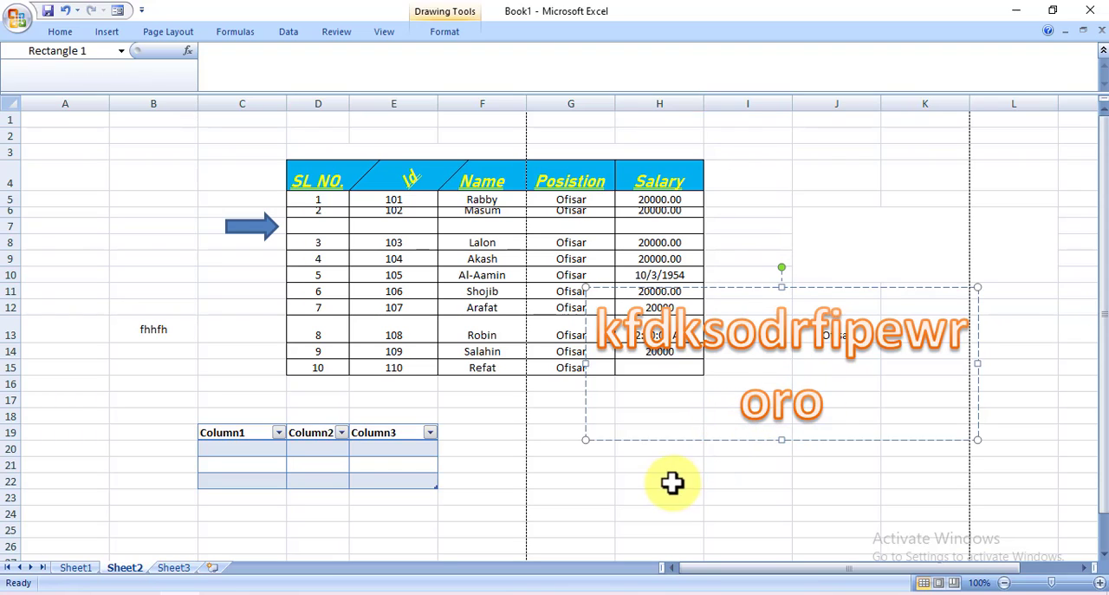
click(671, 482)
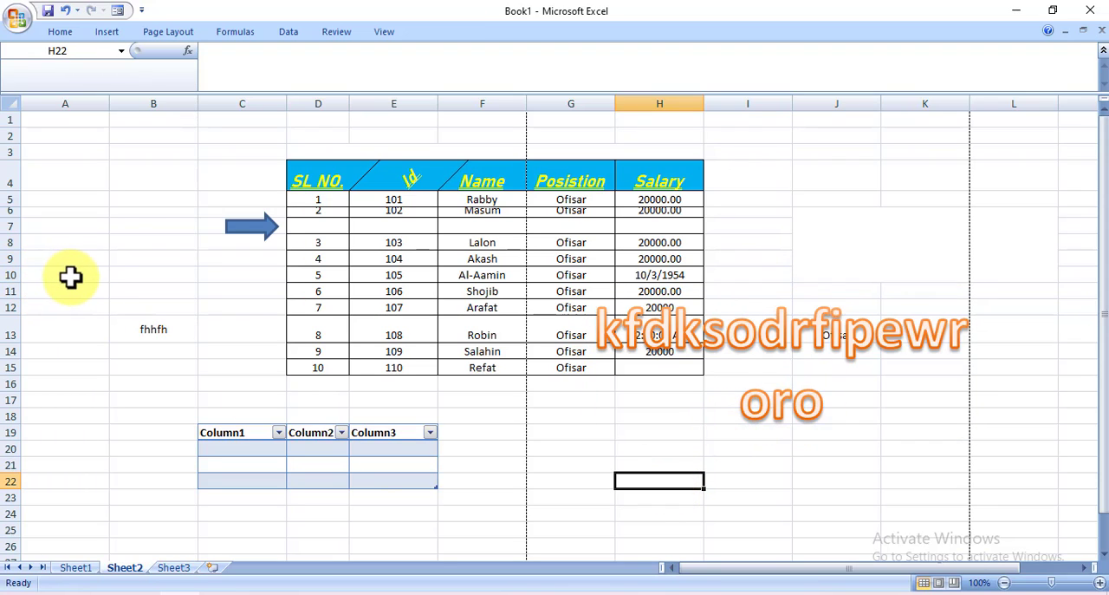
click(75, 276)
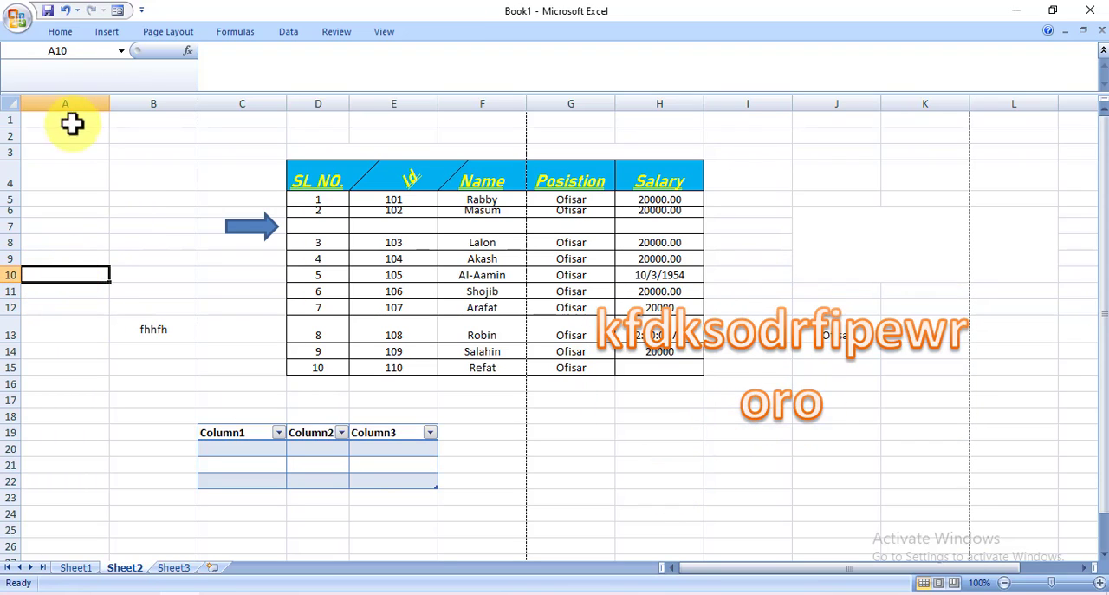
click(213, 292)
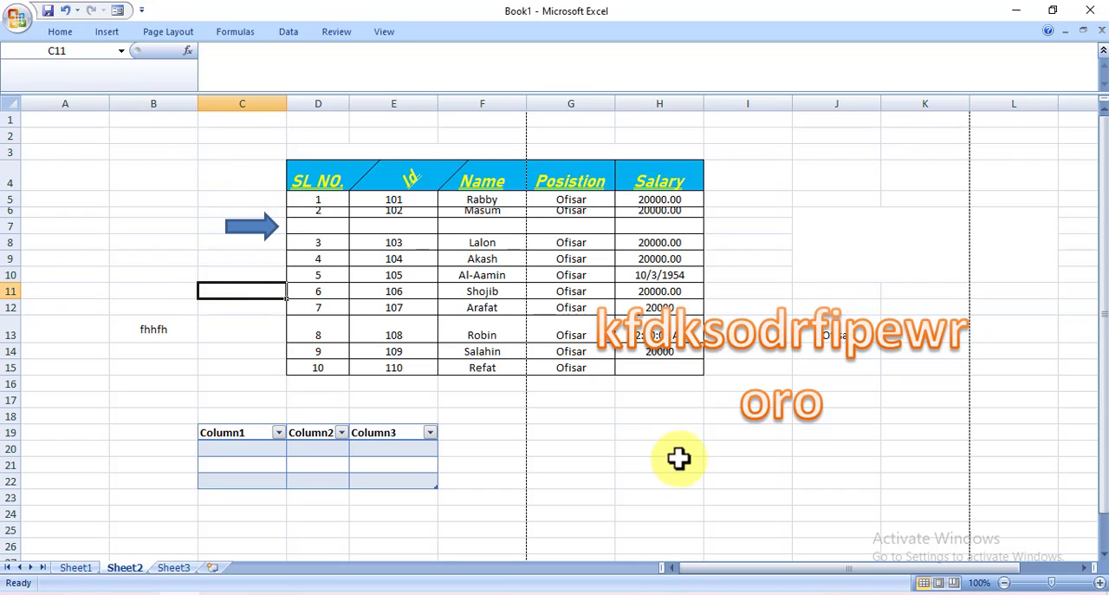
click(652, 447)
click(546, 494)
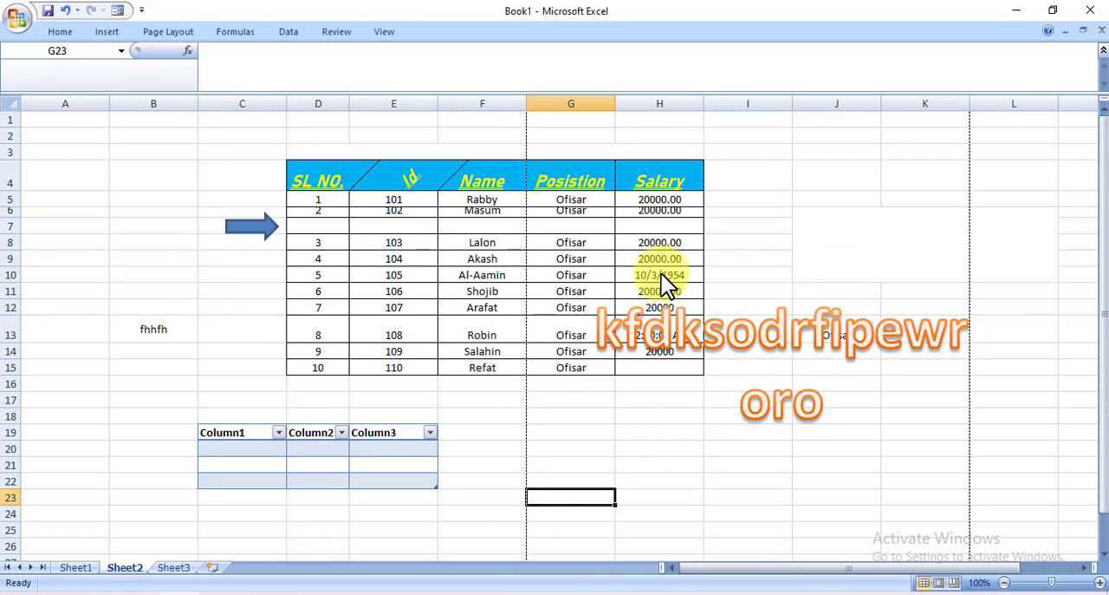
click(758, 225)
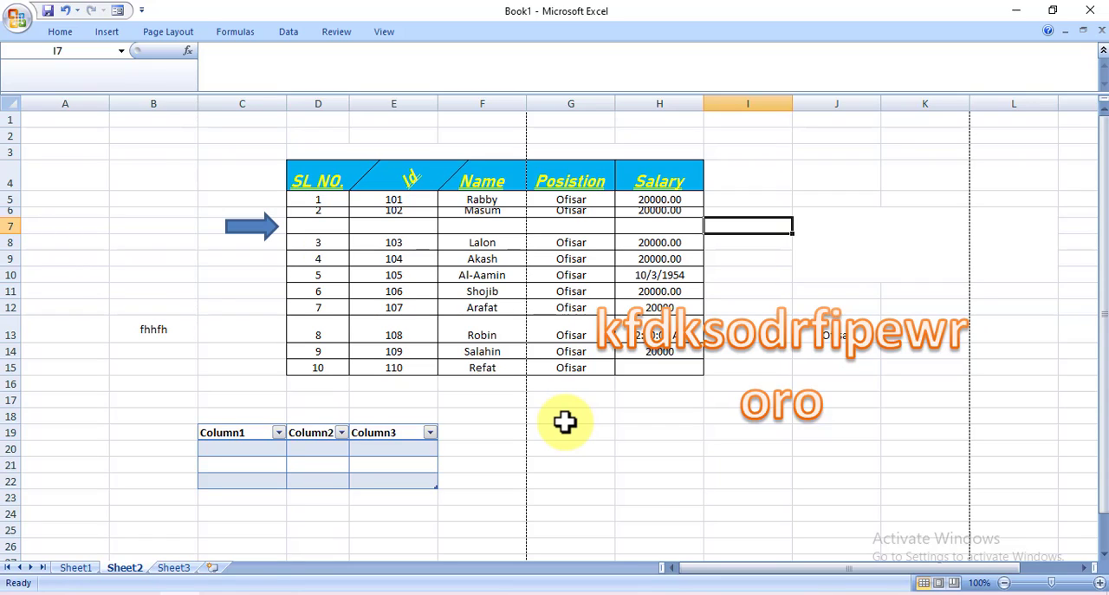
click(625, 450)
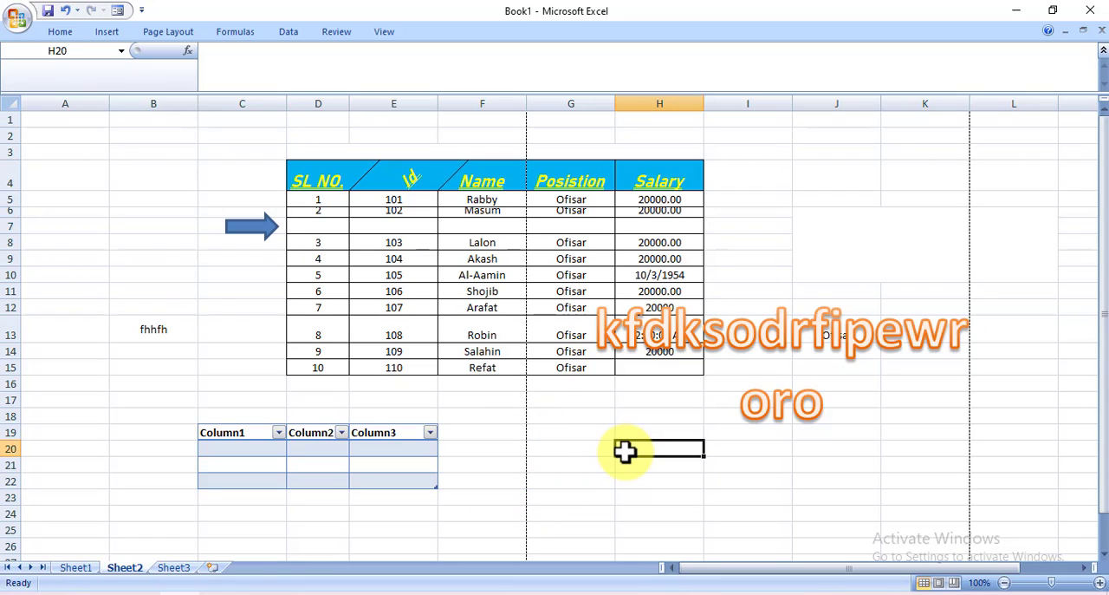